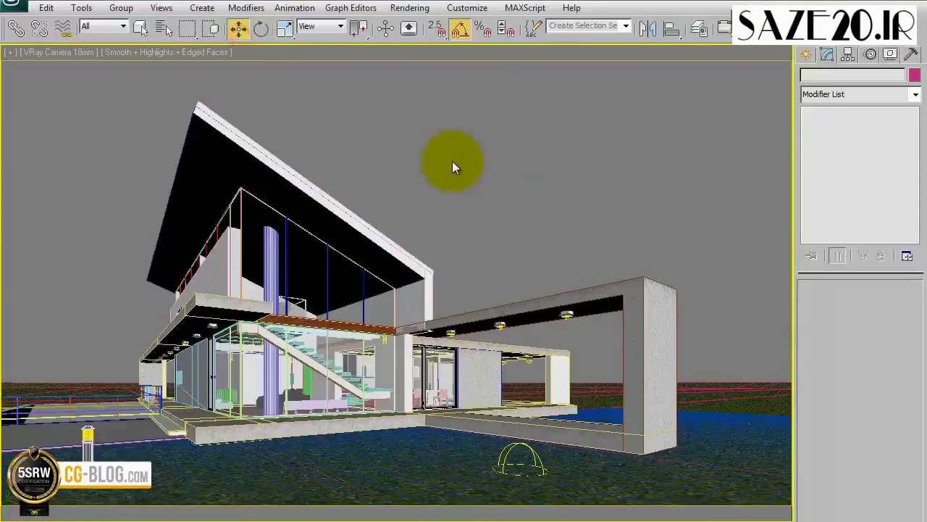
Add an Edit Poly modifier to the ground plane beside the house, placed below its UVW Mapping modifier.
{"action": "left_click", "coordinate": [431, 467]}
{"action": "key", "text": "p"}
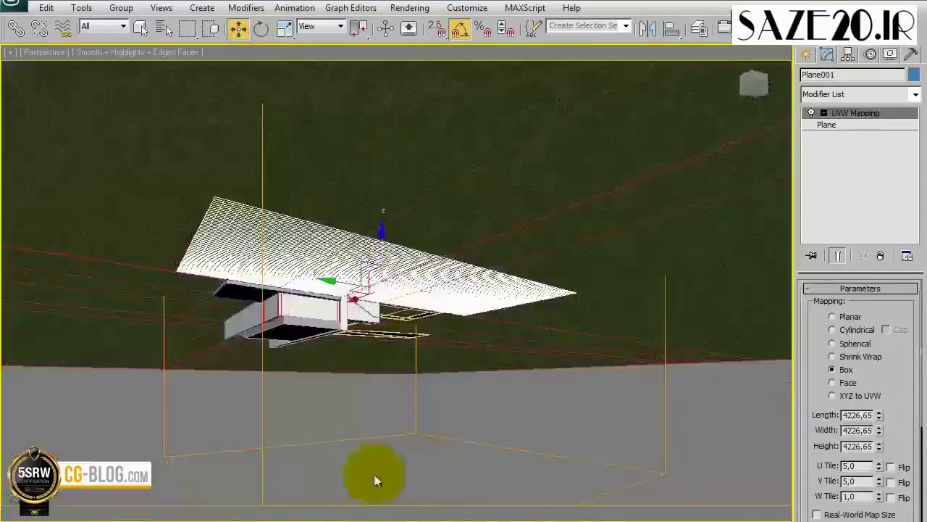
{"action": "left_click_drag", "start_coordinate": [455, 269], "coordinate": [424, 311]}
{"action": "key", "text": "c"}
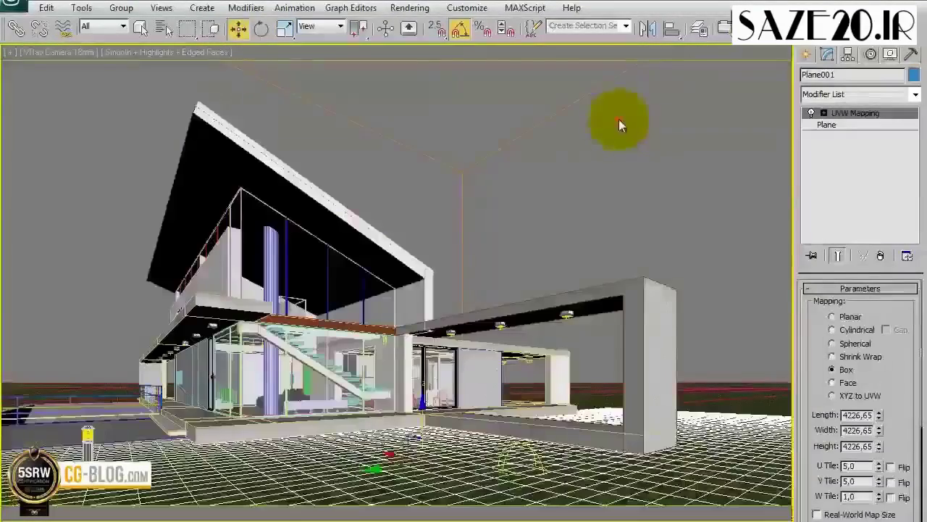
{"action": "left_click", "coordinate": [616, 120]}
{"action": "left_click", "coordinate": [613, 460]}
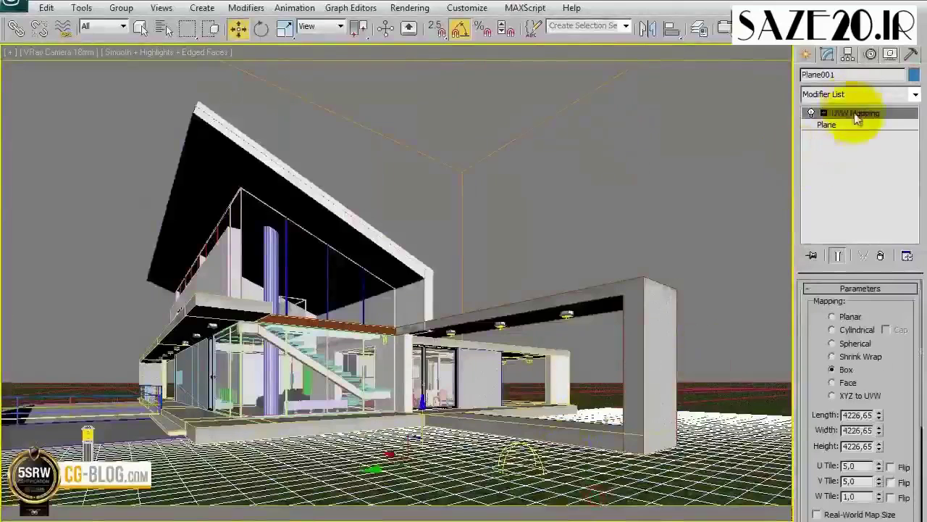
{"action": "left_click", "coordinate": [915, 94]}
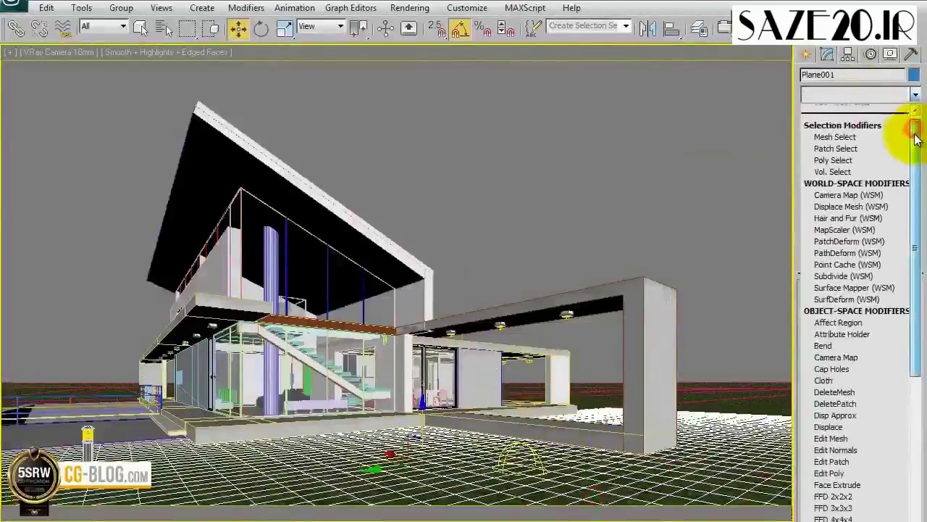
{"action": "scroll", "coordinate": [906, 137], "scroll_direction": "down", "scroll_amount": 10}
{"action": "left_click", "coordinate": [851, 147]}
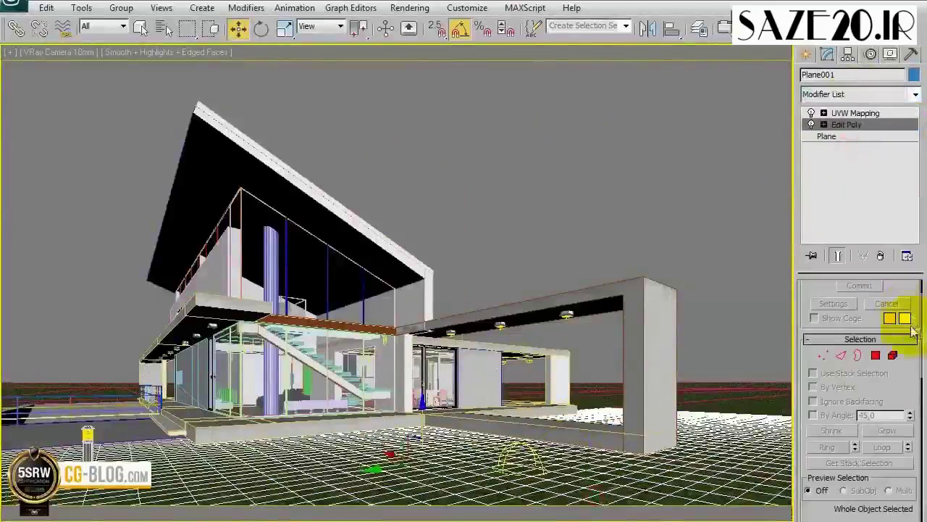
Paint uneven terrain bumps on the ground plane with the Push/Pull brush at a brush size of 100 cm.
{"action": "scroll", "coordinate": [816, 449], "scroll_direction": "down", "scroll_amount": 10}
{"action": "scroll", "coordinate": [817, 445], "scroll_direction": "down", "scroll_amount": 1}
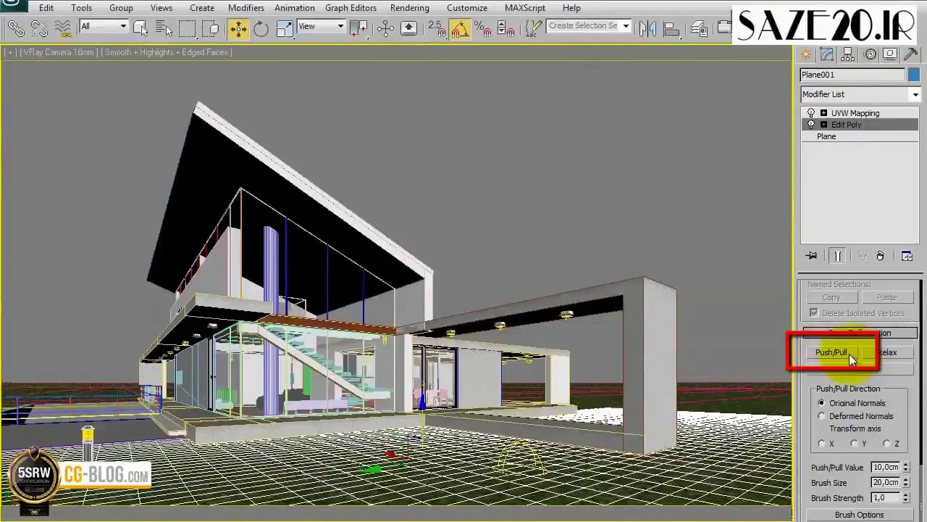
{"action": "left_click", "coordinate": [849, 353]}
{"action": "double_click", "coordinate": [888, 482]}
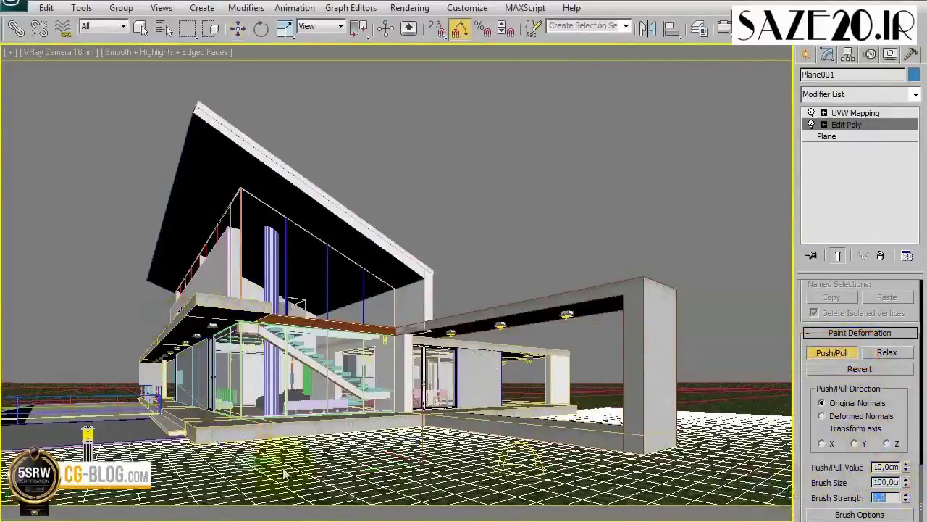
{"action": "mouse_move", "coordinate": [265, 458]}
{"action": "left_mouse_down"}
{"action": "mouse_move", "coordinate": [337, 458]}
{"action": "mouse_move", "coordinate": [364, 468]}
{"action": "mouse_move", "coordinate": [484, 470]}
{"action": "mouse_move", "coordinate": [585, 485]}
{"action": "mouse_move", "coordinate": [604, 476]}
{"action": "mouse_move", "coordinate": [603, 450]}
{"action": "mouse_move", "coordinate": [508, 438]}
{"action": "mouse_move", "coordinate": [358, 444]}
{"action": "mouse_move", "coordinate": [354, 435]}
{"action": "mouse_move", "coordinate": [217, 455]}
{"action": "mouse_move", "coordinate": [215, 441]}
{"action": "mouse_move", "coordinate": [187, 445]}
{"action": "left_mouse_up"}
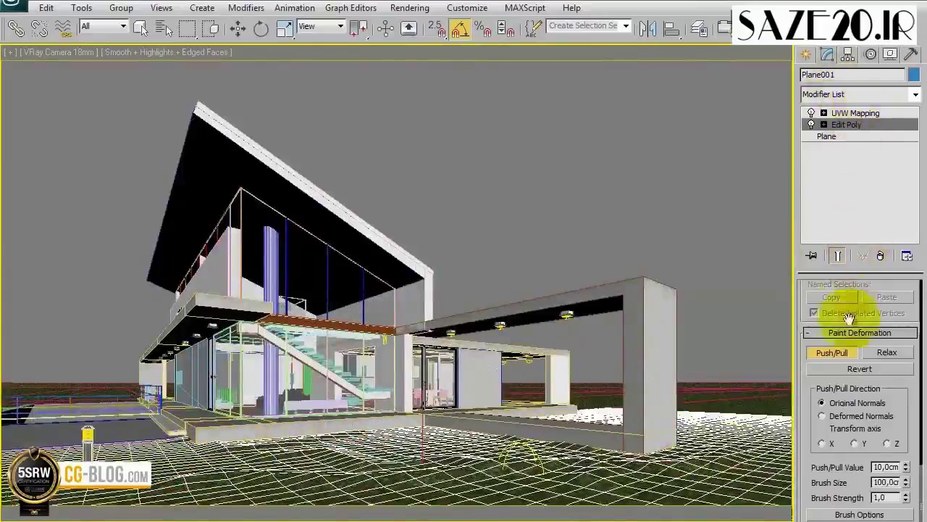
{"action": "left_click", "coordinate": [841, 354]}
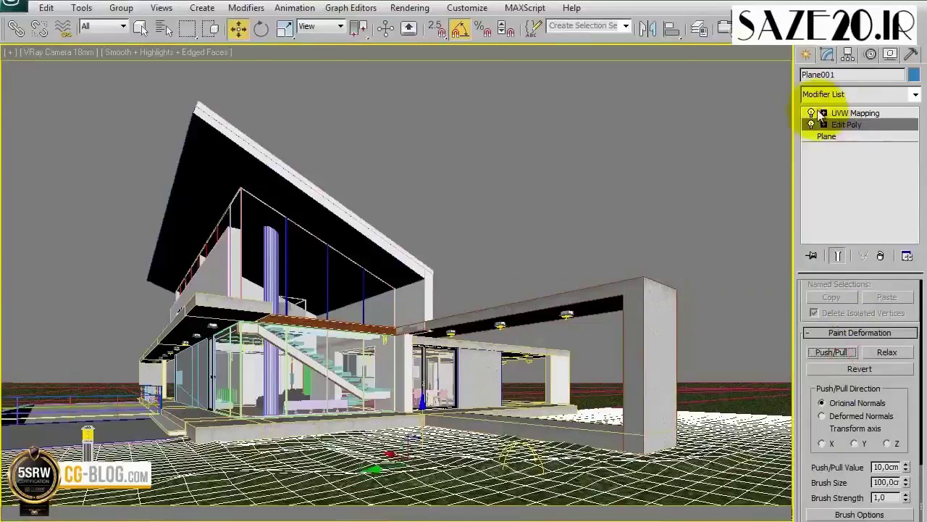
Create a VRayFur object on the deformed ground plane with a length of 34.78 cm and a bend of 0.52.
{"action": "left_click", "coordinate": [807, 55]}
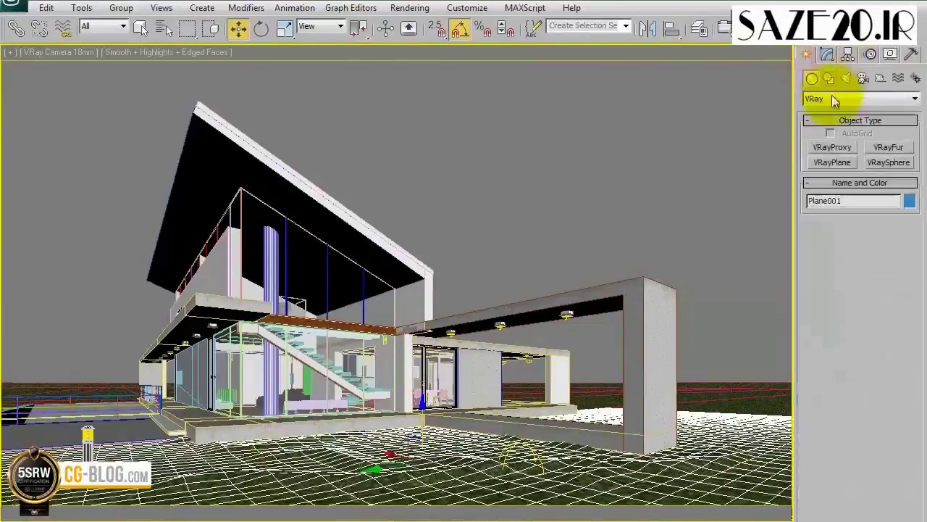
{"action": "left_click", "coordinate": [365, 488]}
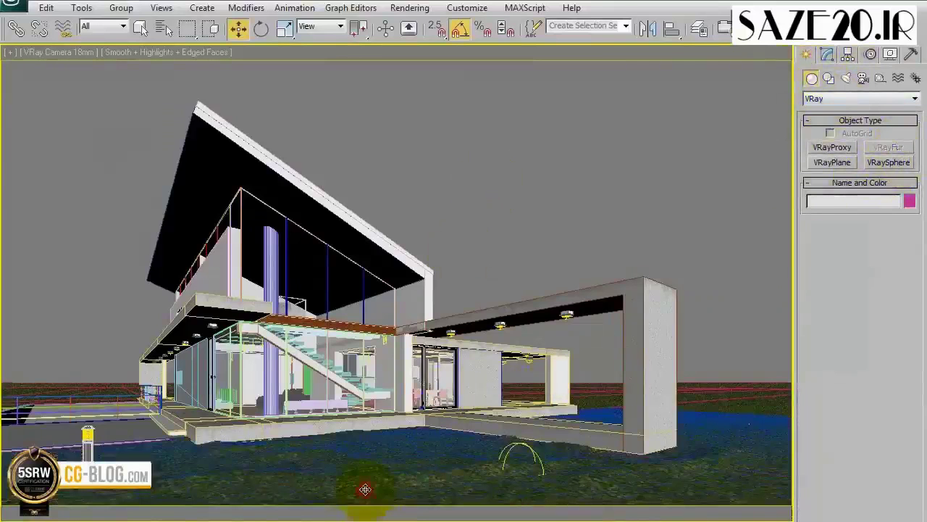
{"action": "left_click", "coordinate": [898, 152]}
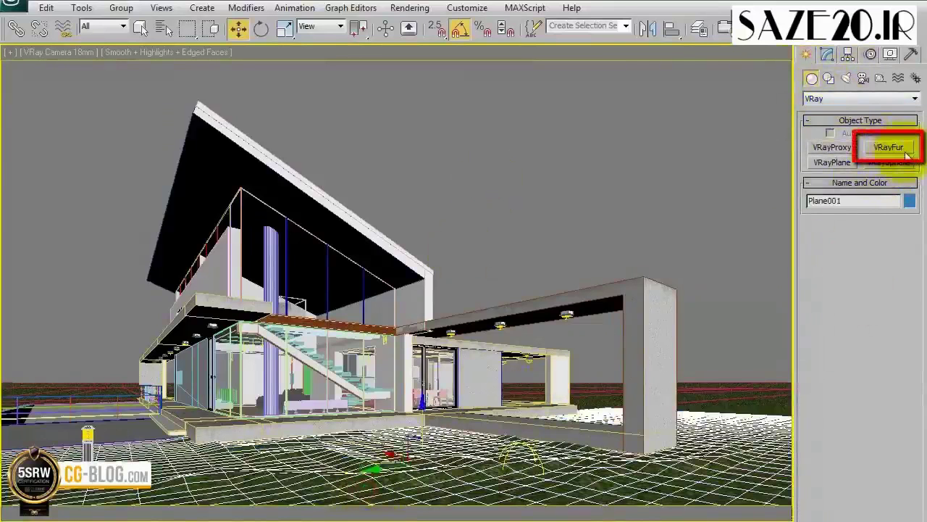
{"action": "left_click", "coordinate": [907, 153]}
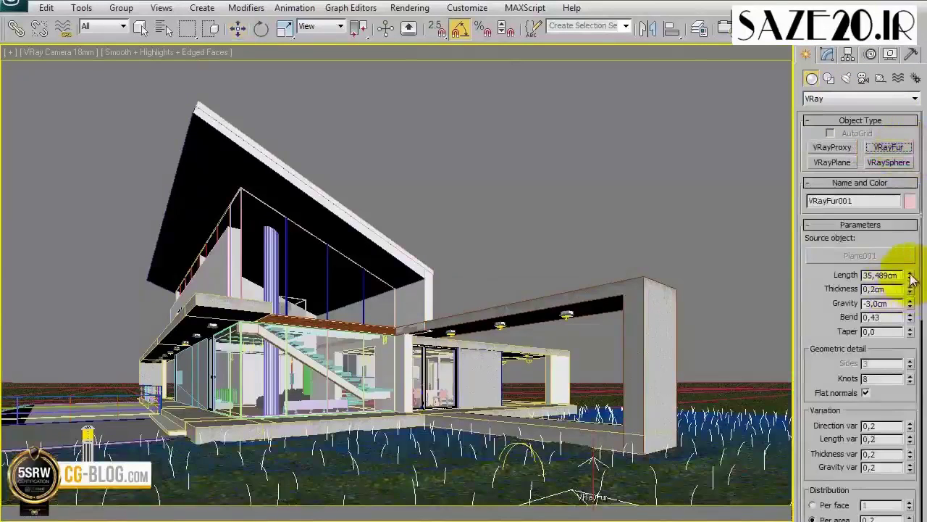
{"action": "mouse_move", "coordinate": [911, 280]}
{"action": "left_mouse_down"}
{"action": "mouse_move", "coordinate": [903, 238]}
{"action": "mouse_move", "coordinate": [910, 207]}
{"action": "mouse_move", "coordinate": [910, 290]}
{"action": "mouse_move", "coordinate": [904, 269]}
{"action": "left_mouse_up"}
{"action": "mouse_move", "coordinate": [911, 319]}
{"action": "left_mouse_down"}
{"action": "mouse_move", "coordinate": [899, 234]}
{"action": "mouse_move", "coordinate": [912, 308]}
{"action": "left_mouse_up"}
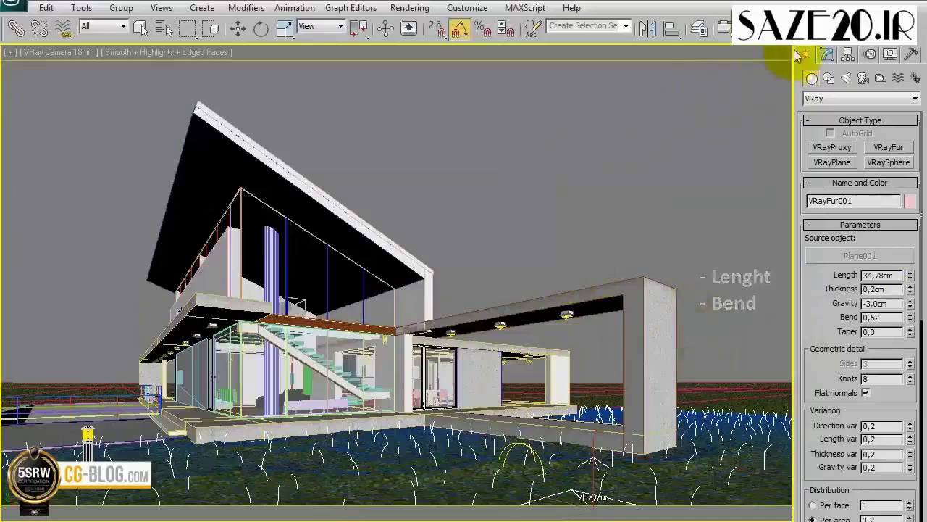
Assign the grass material to the VRayFur object.
{"action": "key", "text": "m"}
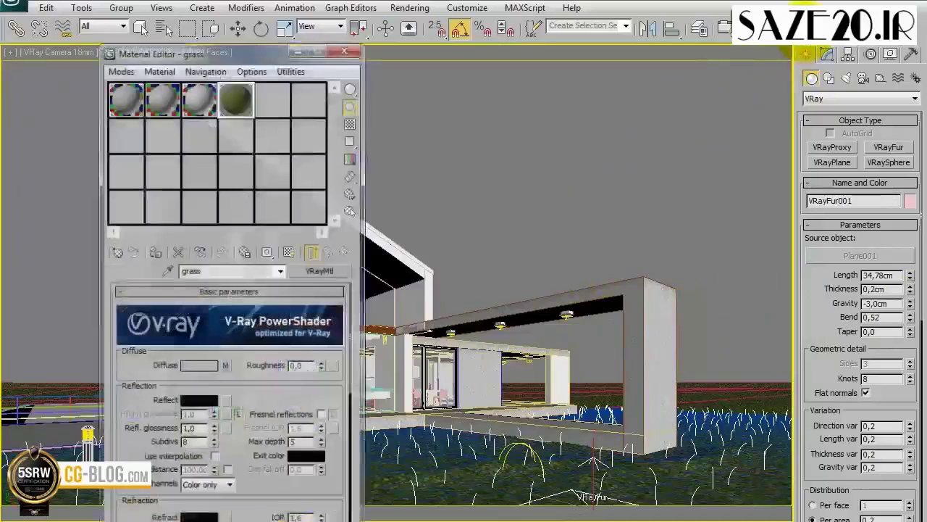
{"action": "left_click_drag", "start_coordinate": [272, 48], "coordinate": [188, 37]}
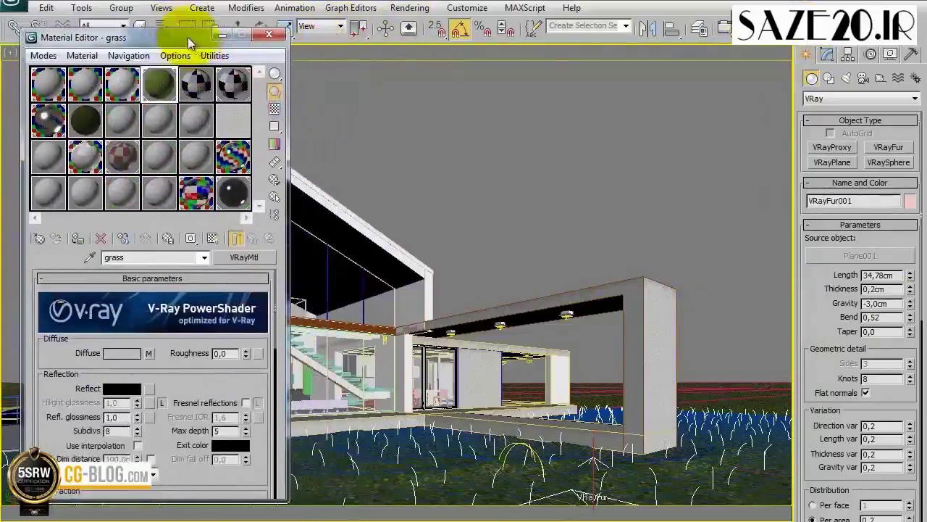
{"action": "left_click_drag", "start_coordinate": [161, 85], "coordinate": [472, 480]}
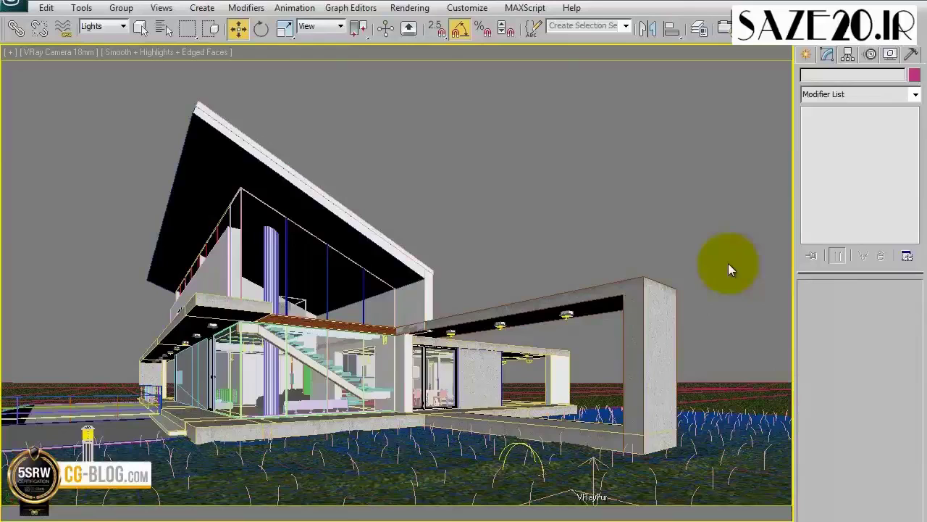
Check the region render's alpha channel and make the dome light with the VRaySky texture invisible.
{"action": "left_click", "coordinate": [517, 440]}
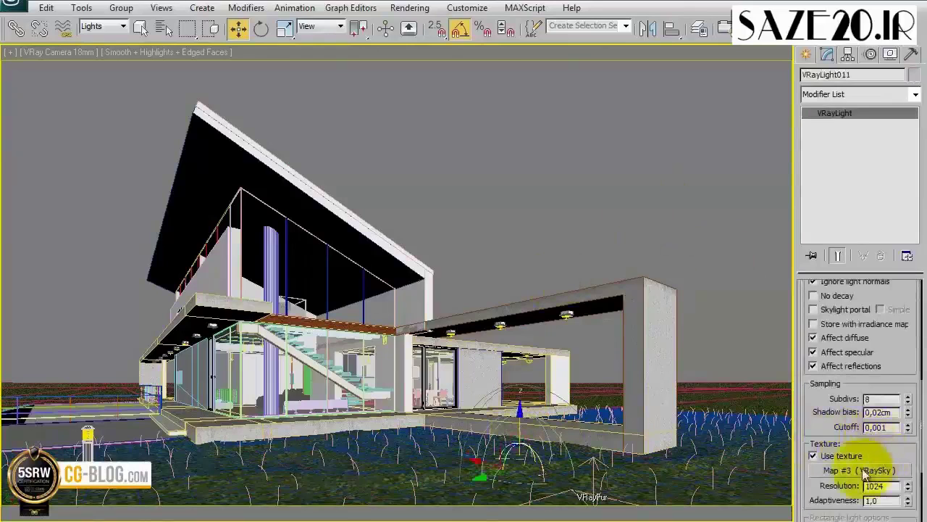
{"action": "right_click", "coordinate": [665, 215]}
{"action": "left_click", "coordinate": [711, 375]}
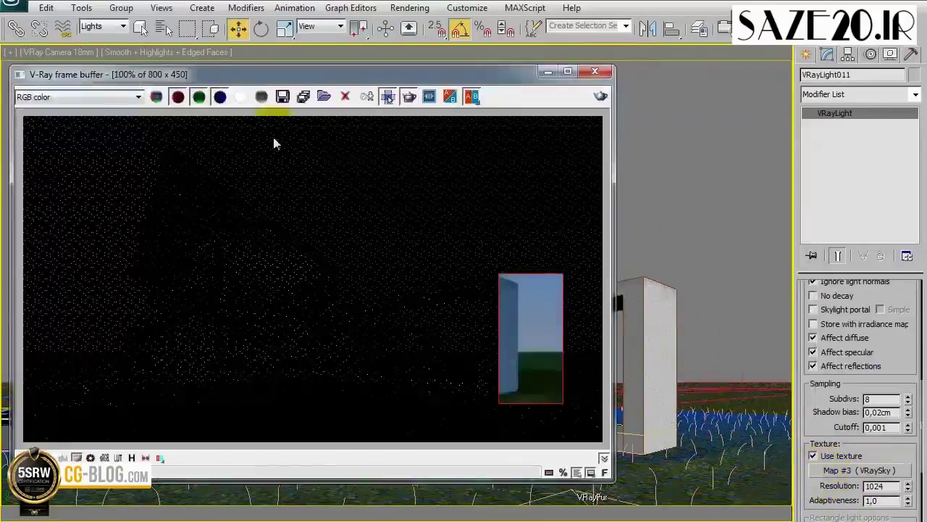
{"action": "left_click", "coordinate": [77, 97]}
{"action": "left_click", "coordinate": [76, 122]}
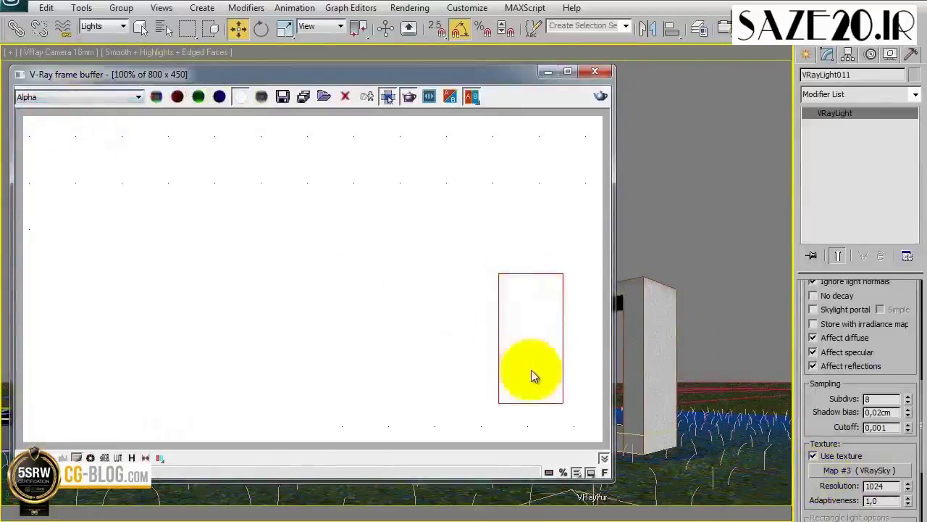
{"action": "left_click", "coordinate": [549, 71]}
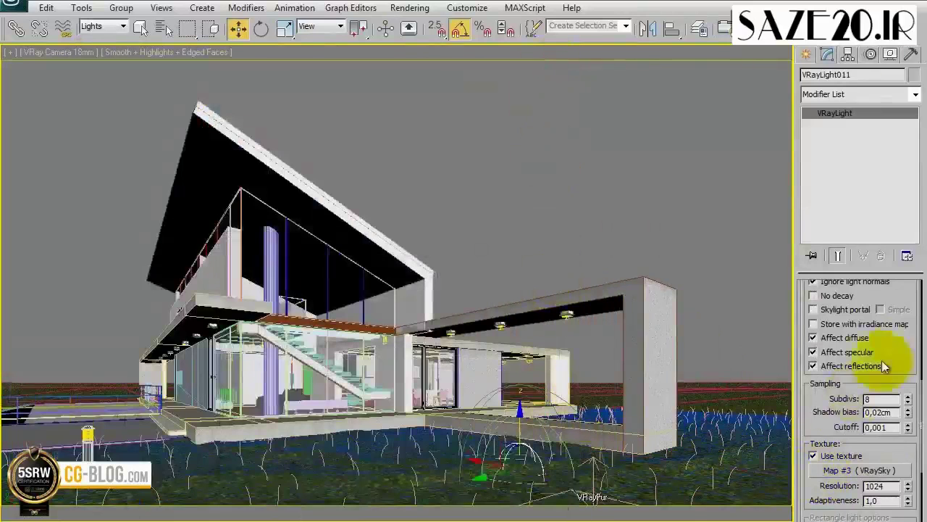
{"action": "scroll", "coordinate": [891, 362], "scroll_direction": "up", "scroll_amount": 3}
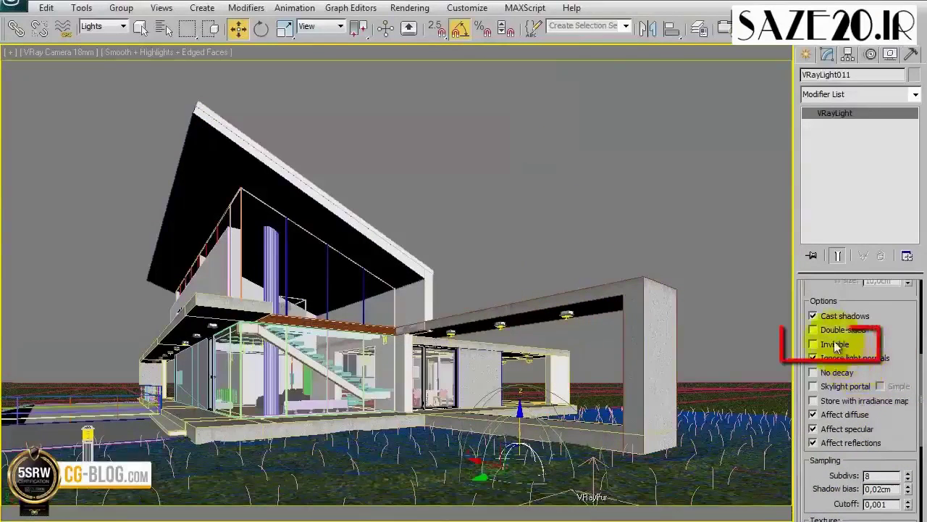
{"action": "left_click", "coordinate": [813, 344]}
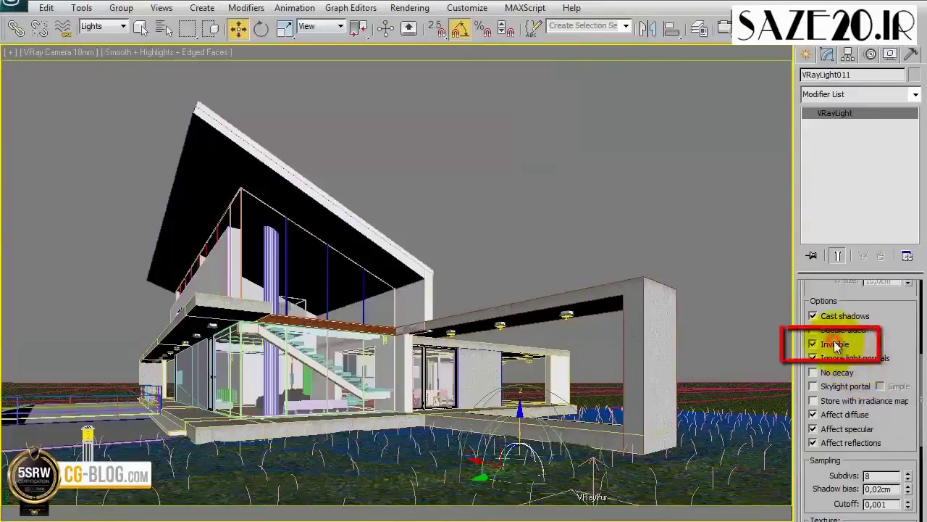
Reset the selection filter to All and hide the large ground plane stretching behind the house.
{"action": "left_click", "coordinate": [96, 27]}
{"action": "left_click", "coordinate": [98, 42]}
{"action": "left_click", "coordinate": [662, 355]}
{"action": "right_click", "coordinate": [717, 397]}
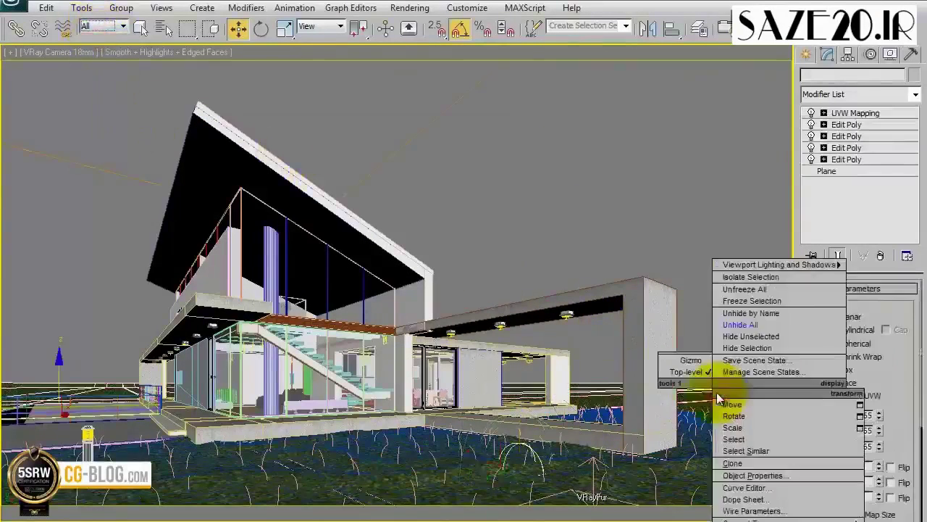
{"action": "left_click", "coordinate": [732, 349]}
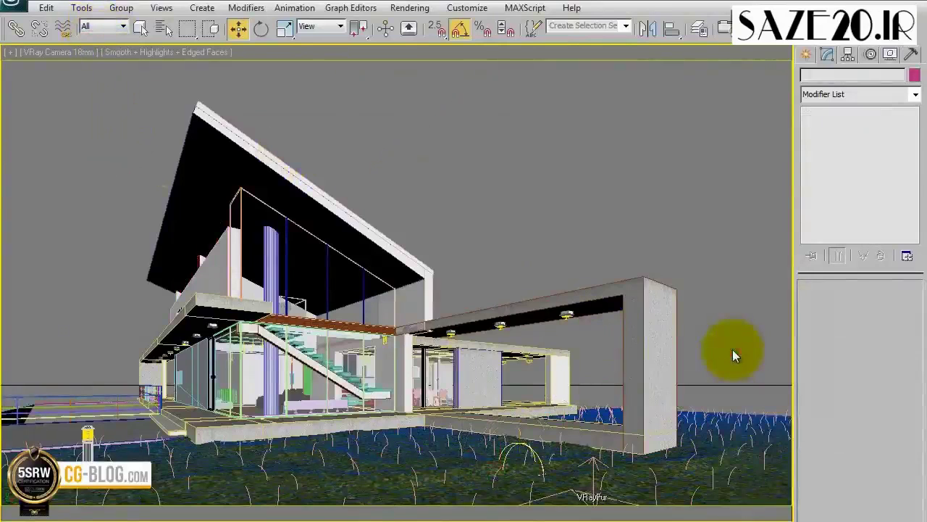
Render the region again and examine its RGB color and Alpha channels in the frame buffer.
{"action": "left_click", "coordinate": [878, 28]}
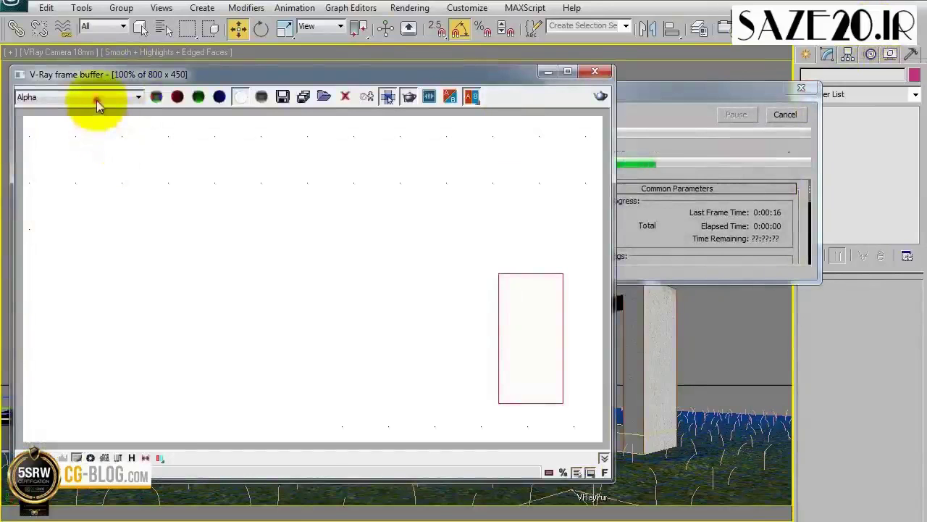
{"action": "left_click", "coordinate": [94, 99]}
{"action": "left_click", "coordinate": [92, 109]}
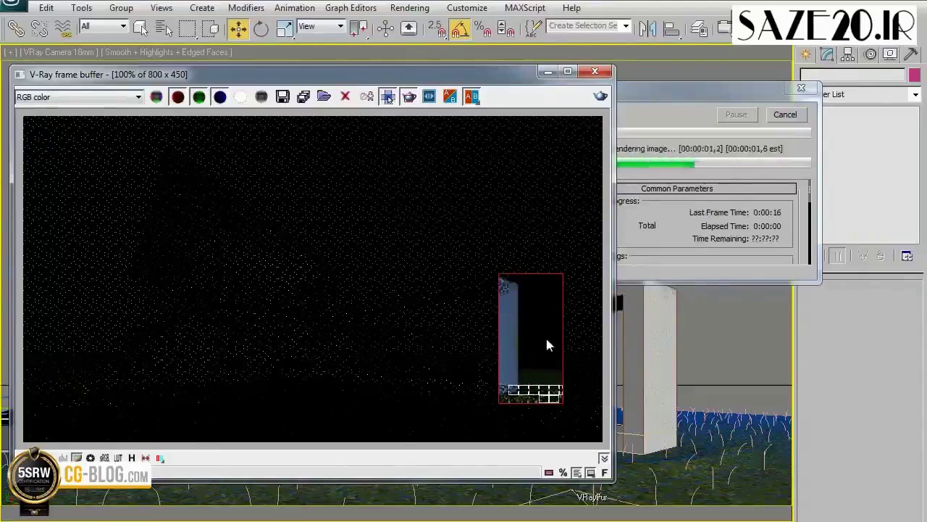
{"action": "left_click", "coordinate": [76, 97]}
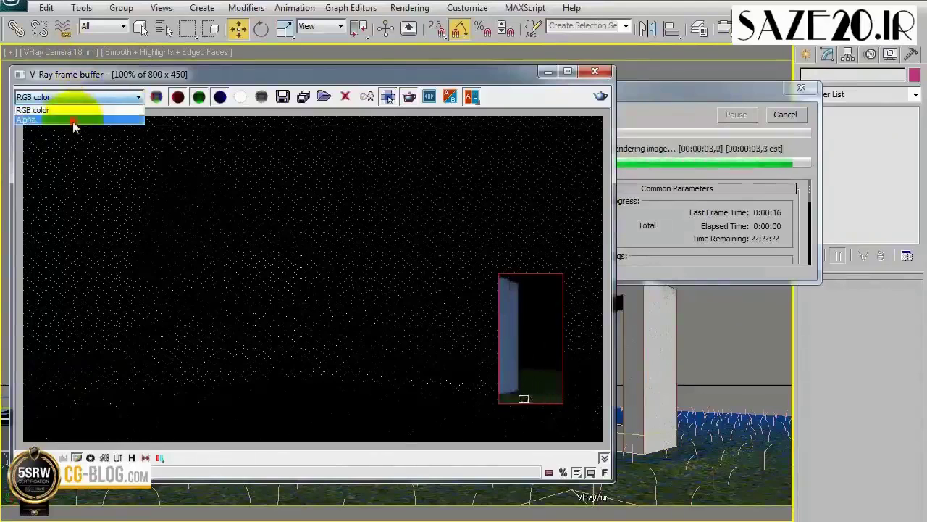
{"action": "left_click", "coordinate": [73, 121]}
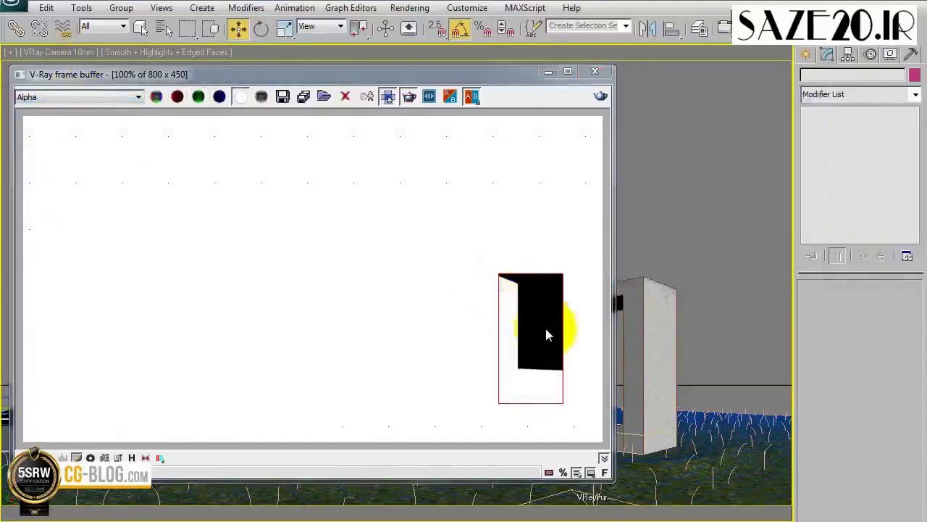
{"action": "left_click", "coordinate": [596, 71]}
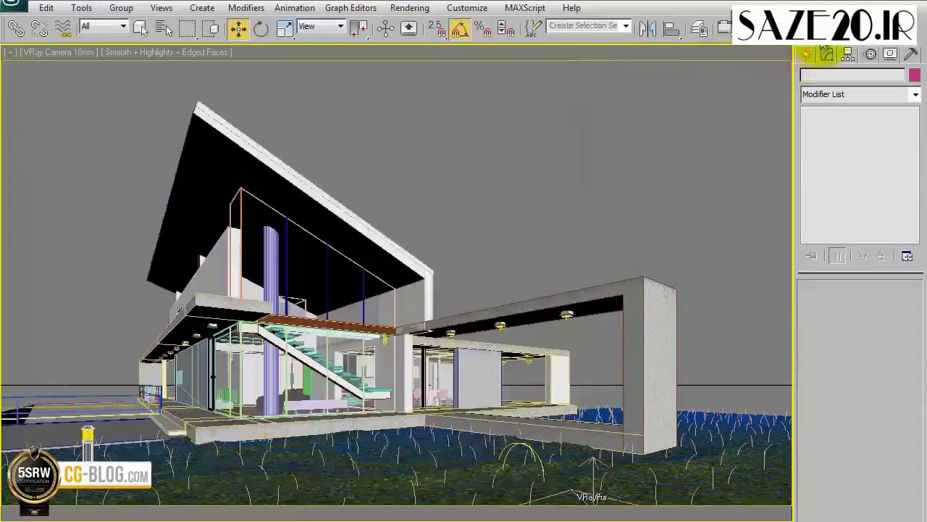
Add a VRayWireColor render element in the render setup.
{"action": "key", "text": "F10"}
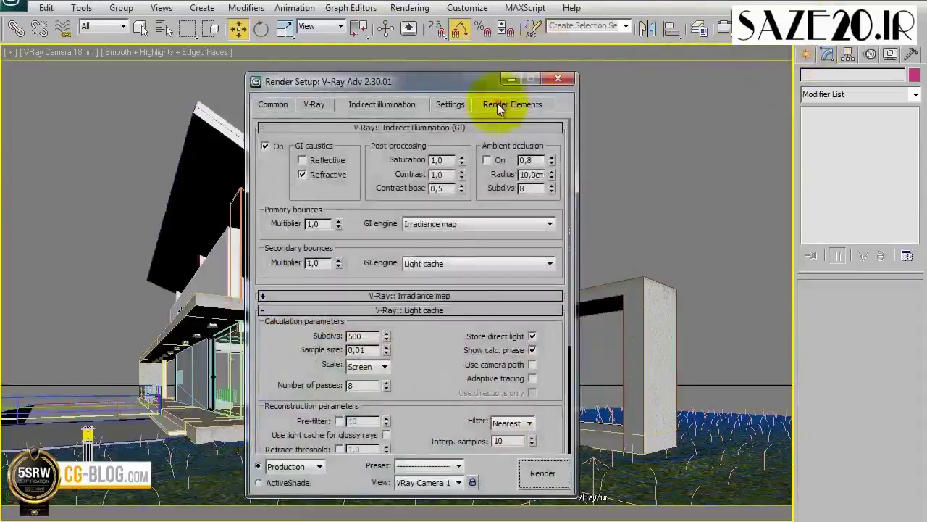
{"action": "left_click", "coordinate": [500, 103]}
{"action": "left_click", "coordinate": [326, 164]}
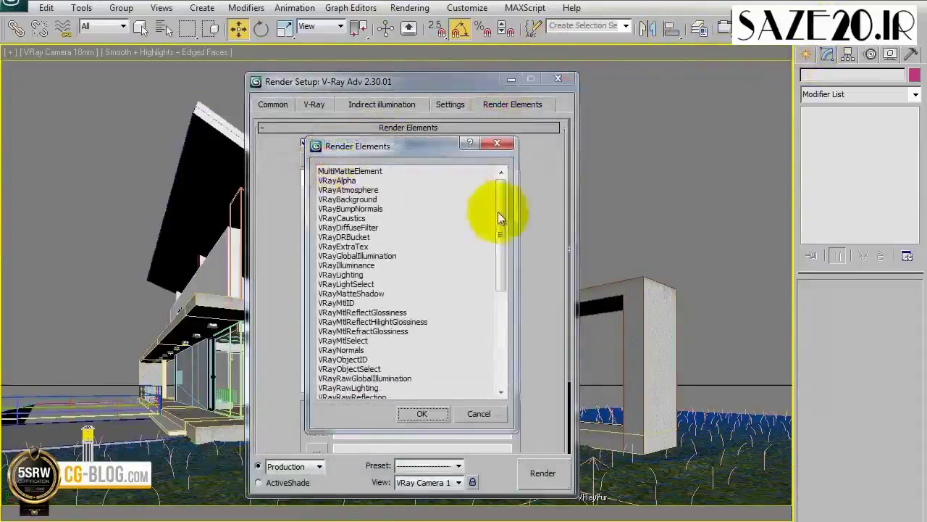
{"action": "left_click_drag", "start_coordinate": [502, 212], "coordinate": [501, 321]}
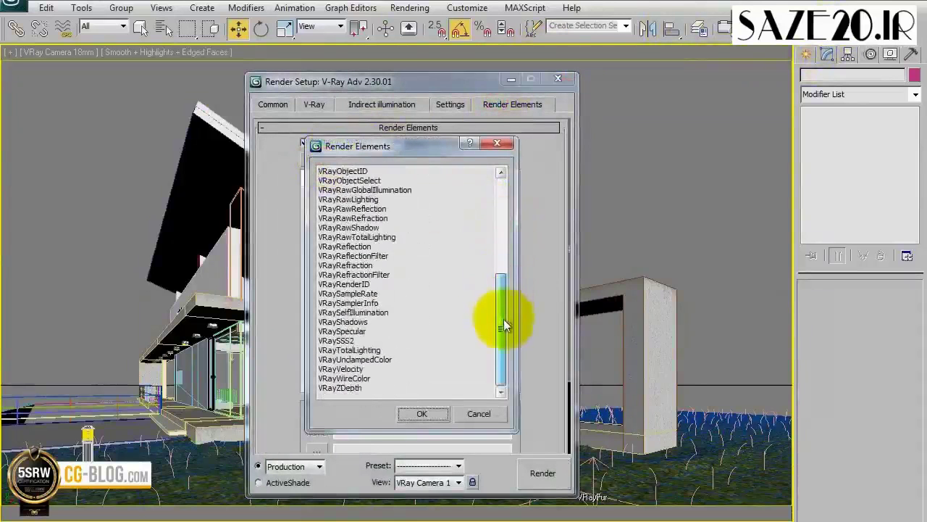
{"action": "double_click", "coordinate": [364, 378]}
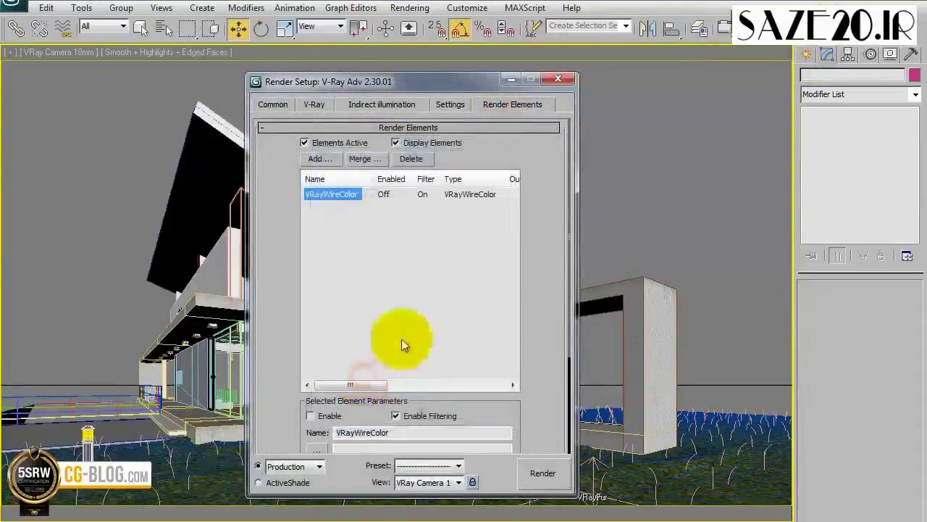
{"action": "left_click", "coordinate": [558, 80]}
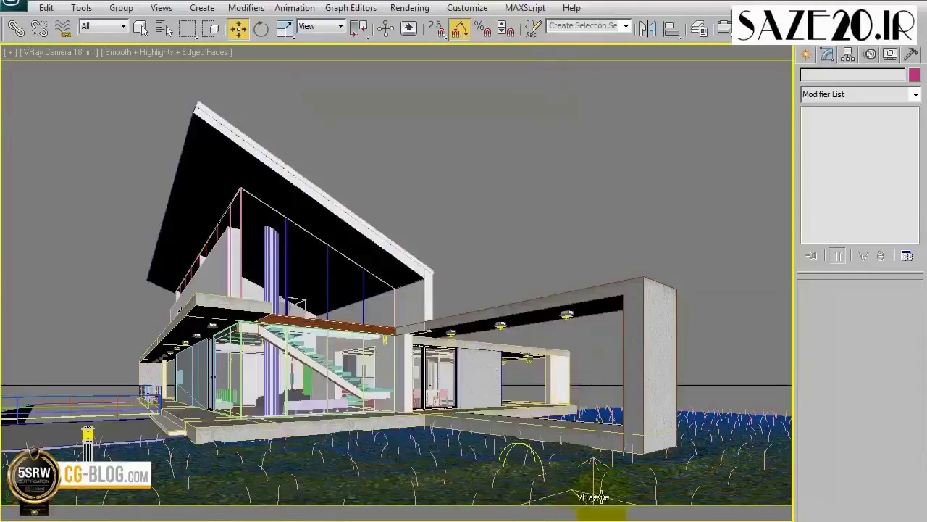
Give the VRayFur grass and its ground plane the same dark blue object color from the 3ds Max palette.
{"action": "left_click", "coordinate": [600, 491]}
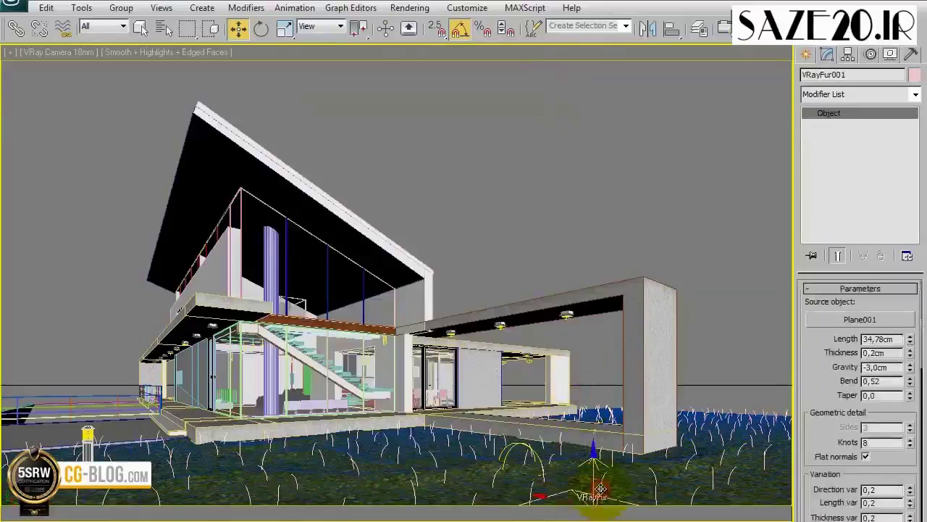
{"action": "left_click", "coordinate": [722, 432], "text": "ctrl"}
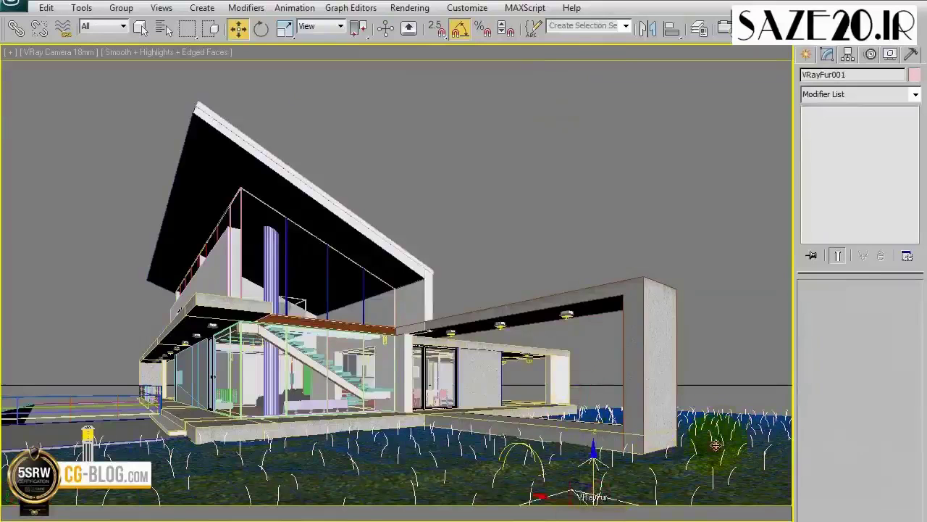
{"action": "left_click", "coordinate": [917, 75]}
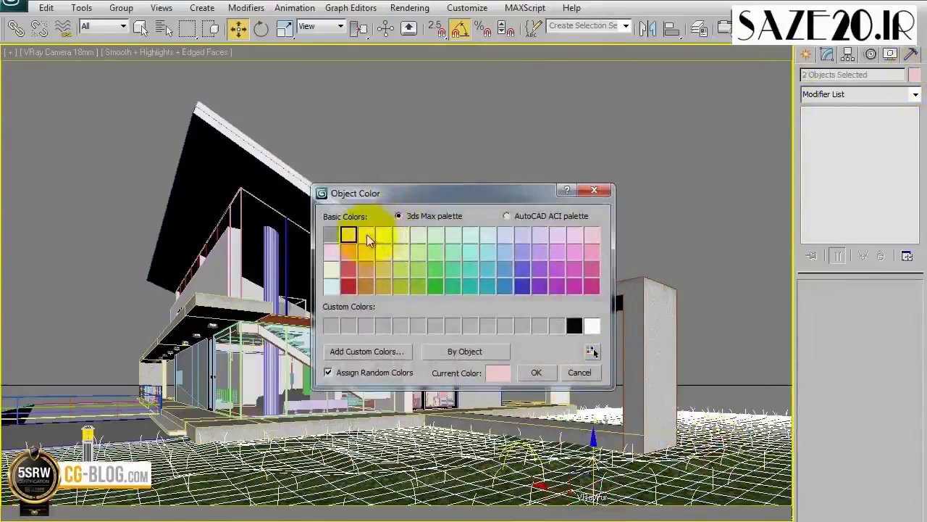
{"action": "left_click", "coordinate": [523, 286]}
{"action": "left_click", "coordinate": [537, 373]}
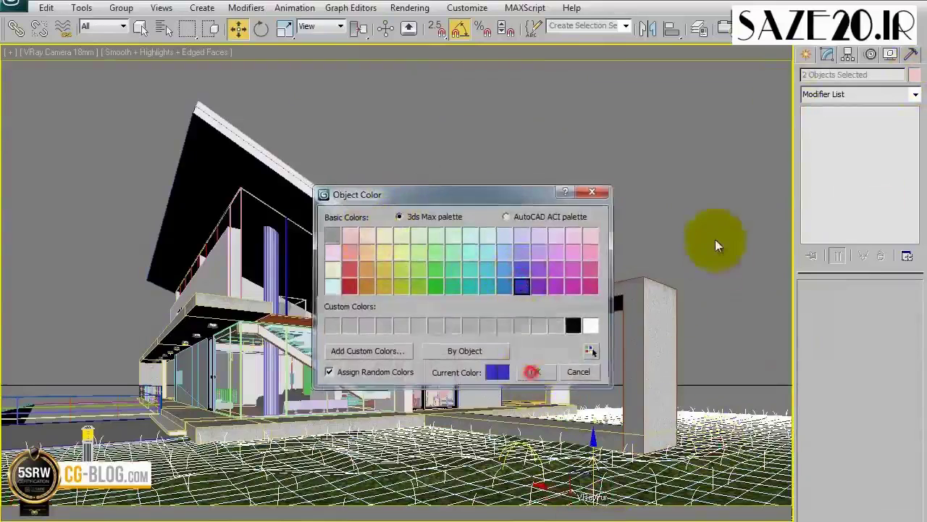
{"action": "left_click", "coordinate": [689, 187]}
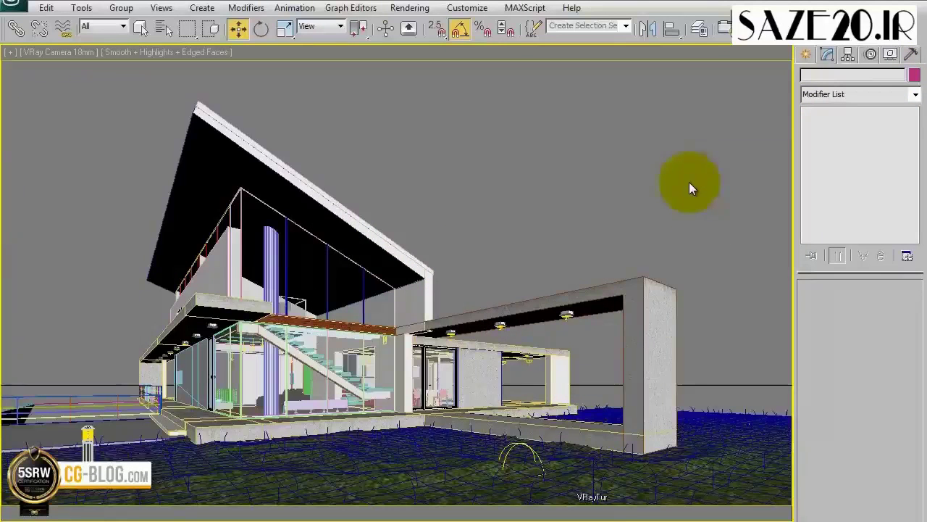
Turn off region rendering in the V-Ray frame buffer, switch it to RGB color and render the full image.
{"action": "right_click", "coordinate": [805, 124]}
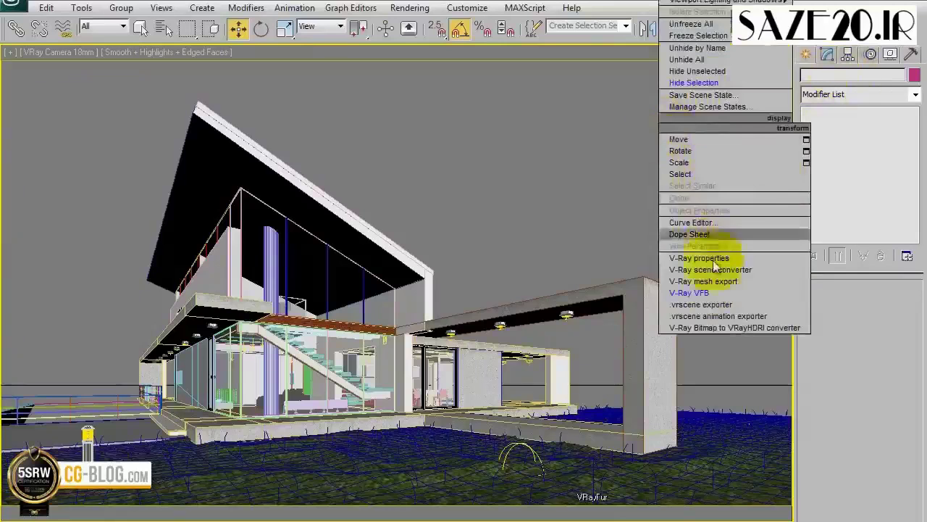
{"action": "left_click", "coordinate": [712, 292]}
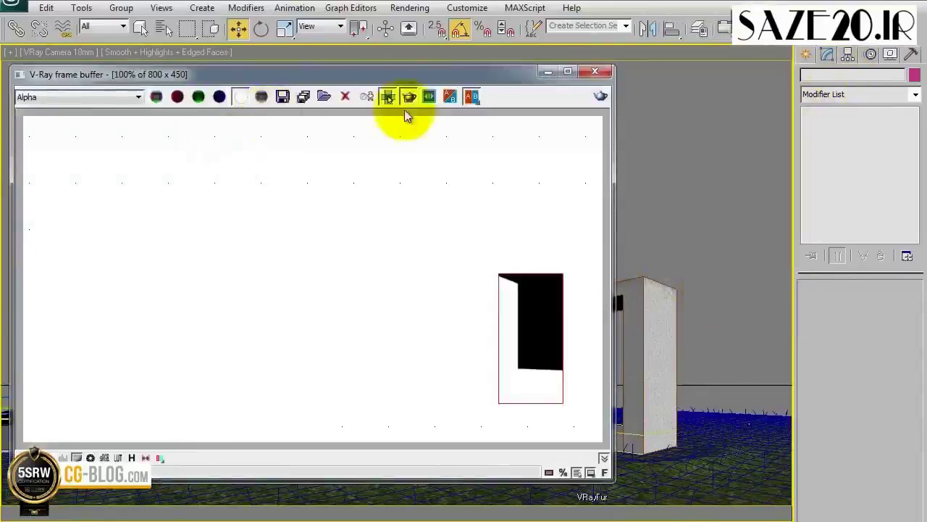
{"action": "left_click", "coordinate": [389, 97]}
{"action": "left_click", "coordinate": [45, 98]}
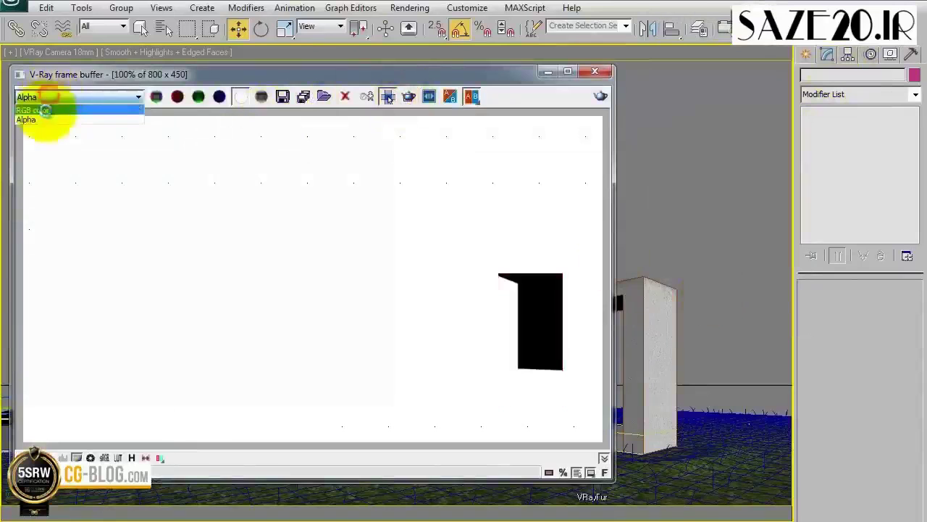
{"action": "left_click", "coordinate": [45, 110]}
{"action": "left_click", "coordinate": [600, 97]}
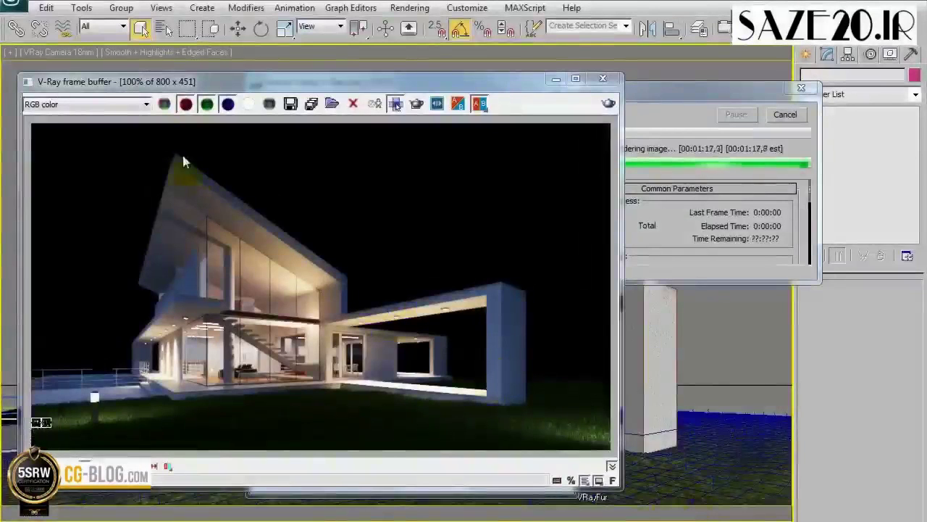
Examine the Alpha and VRayWireColor channels of the full render in the frame buffer.
{"action": "left_click", "coordinate": [121, 104]}
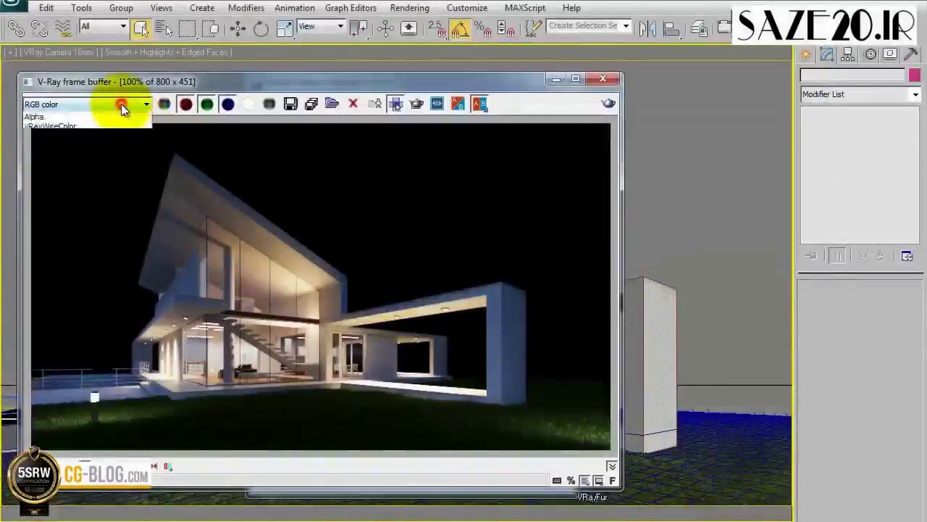
{"action": "left_click", "coordinate": [133, 127]}
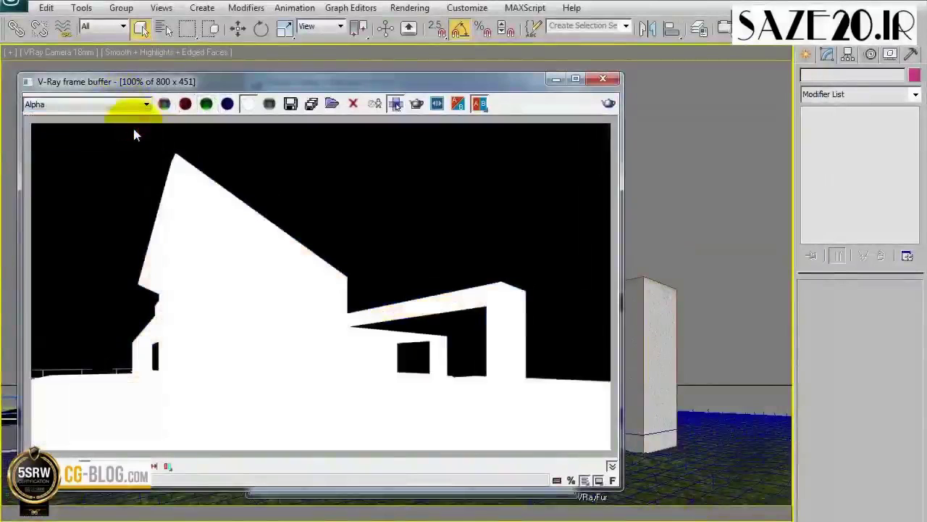
{"action": "left_click", "coordinate": [123, 104]}
{"action": "left_click", "coordinate": [124, 136]}
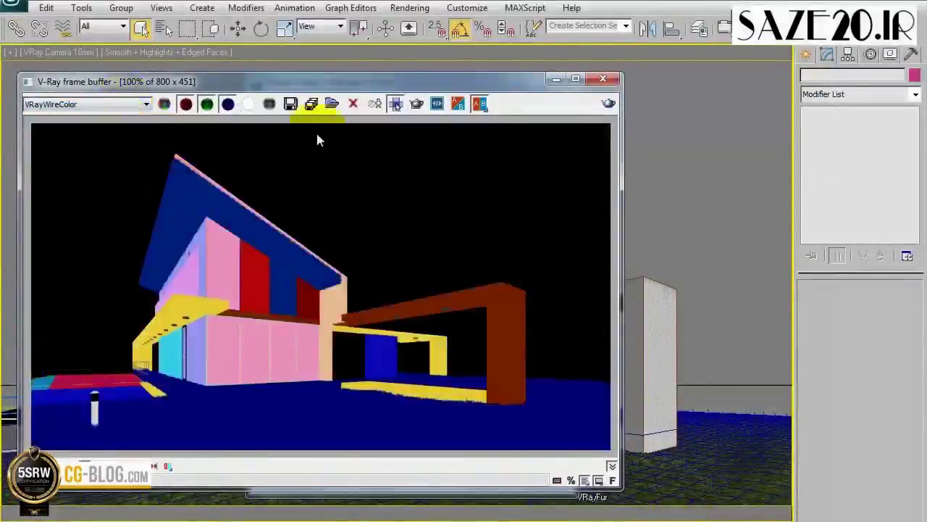
Save all render channels to the compositing folder as villa-t in PNG format, RGB 48 bit with alpha channel, and check the saved files.
{"action": "left_click", "coordinate": [313, 108]}
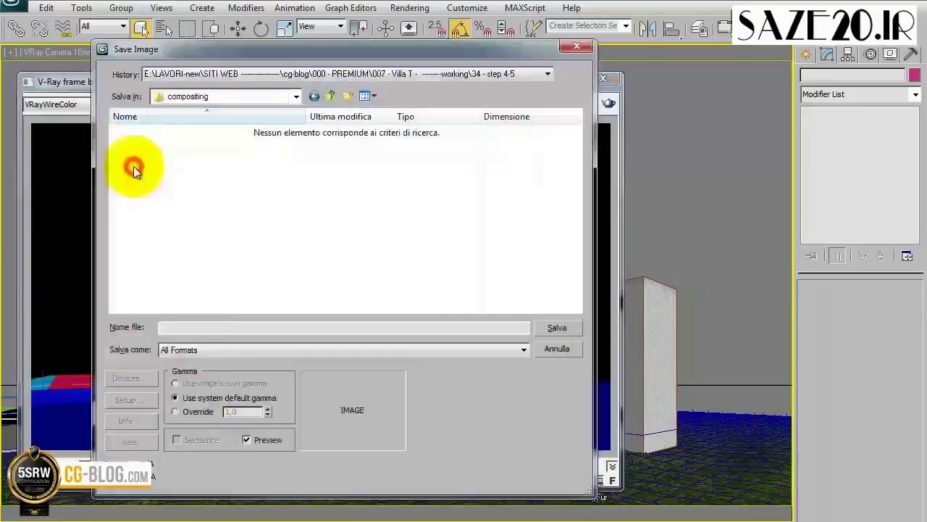
{"action": "left_click", "coordinate": [203, 328]}
{"action": "type", "text": "villa-t"}
{"action": "left_click", "coordinate": [192, 350]}
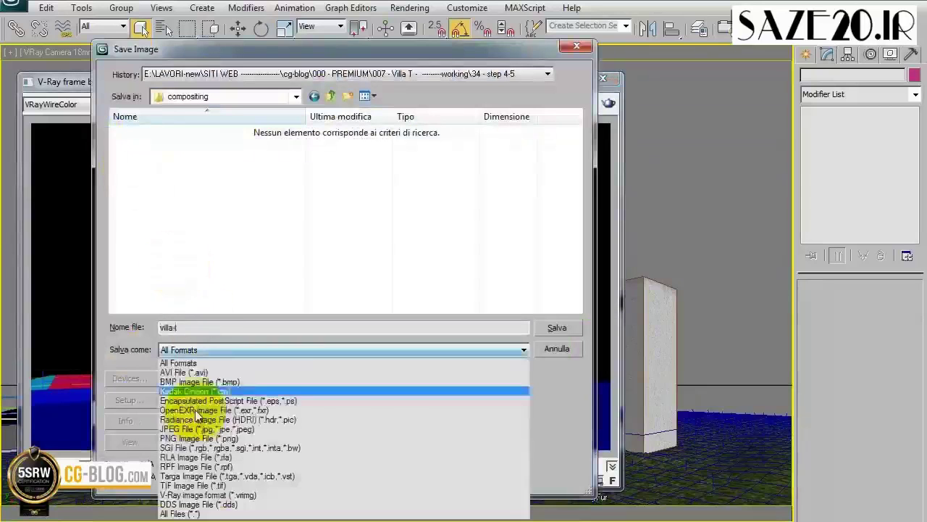
{"action": "left_click", "coordinate": [194, 439]}
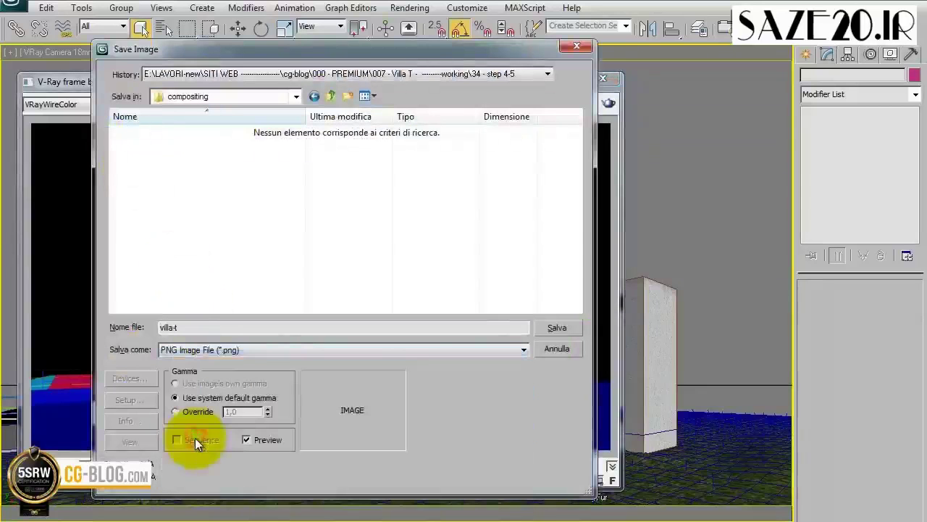
{"action": "left_click", "coordinate": [557, 327]}
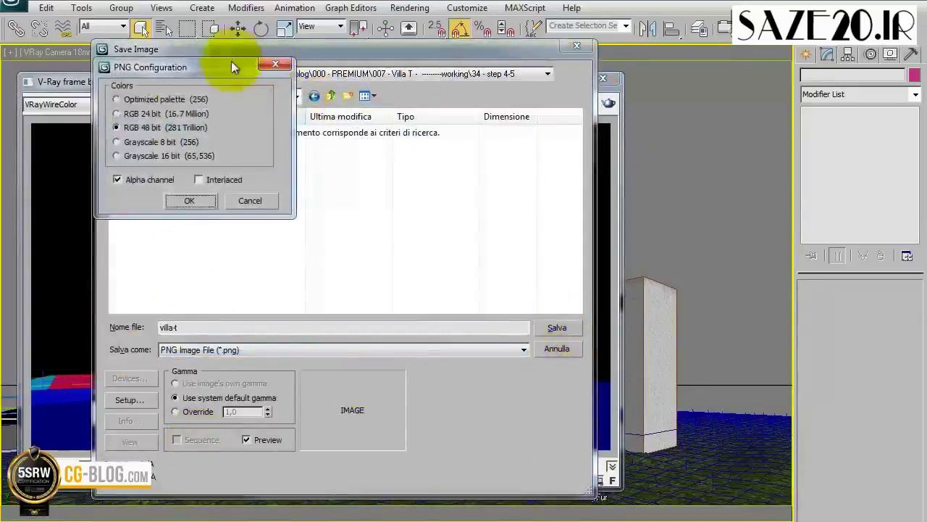
{"action": "left_click_drag", "start_coordinate": [231, 61], "coordinate": [336, 125]}
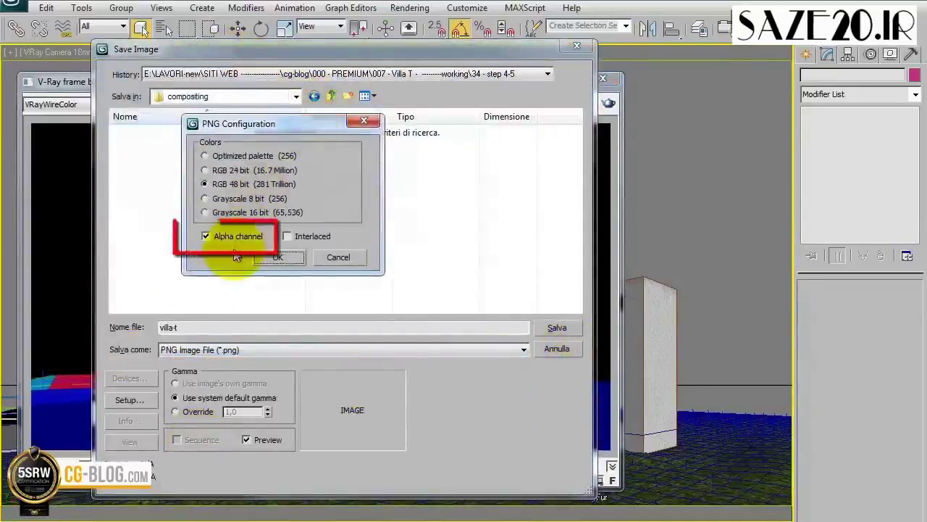
{"action": "left_click", "coordinate": [276, 260]}
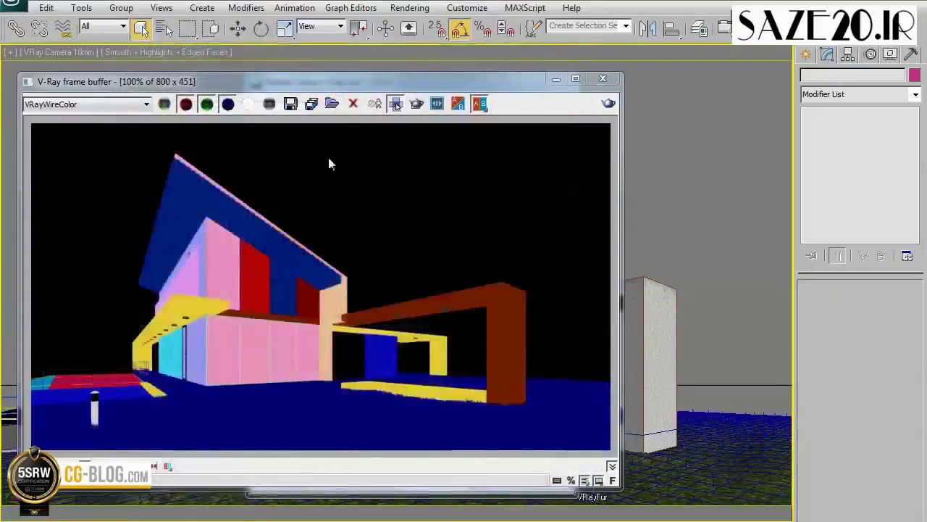
{"action": "left_click", "coordinate": [310, 108]}
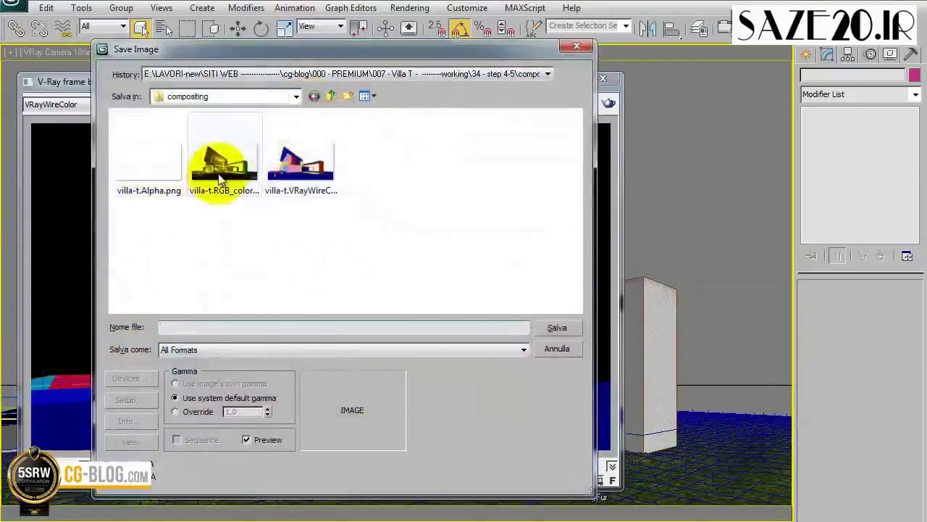
{"action": "left_click", "coordinate": [550, 353]}
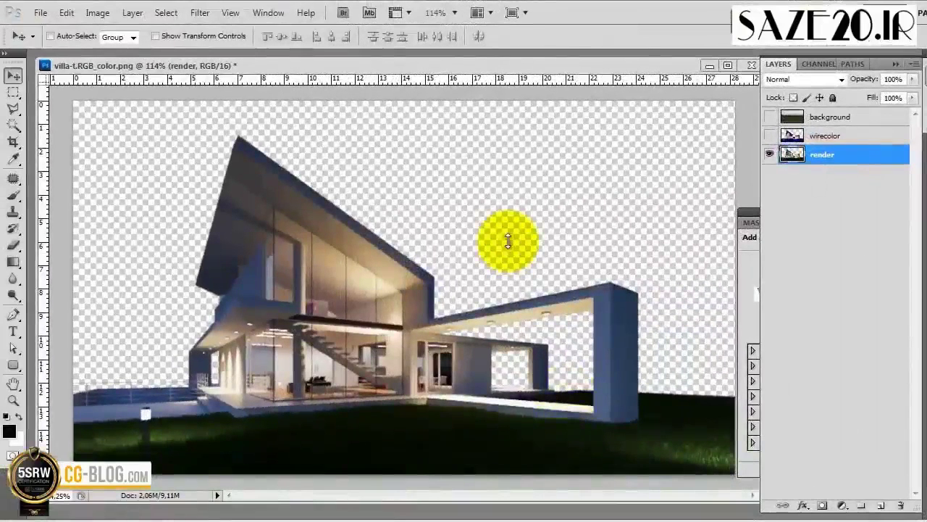
Switch to Photoshop, review the wirecolor and background layers, and show the background layer beneath the render layer.
{"action": "left_click", "coordinate": [770, 137]}
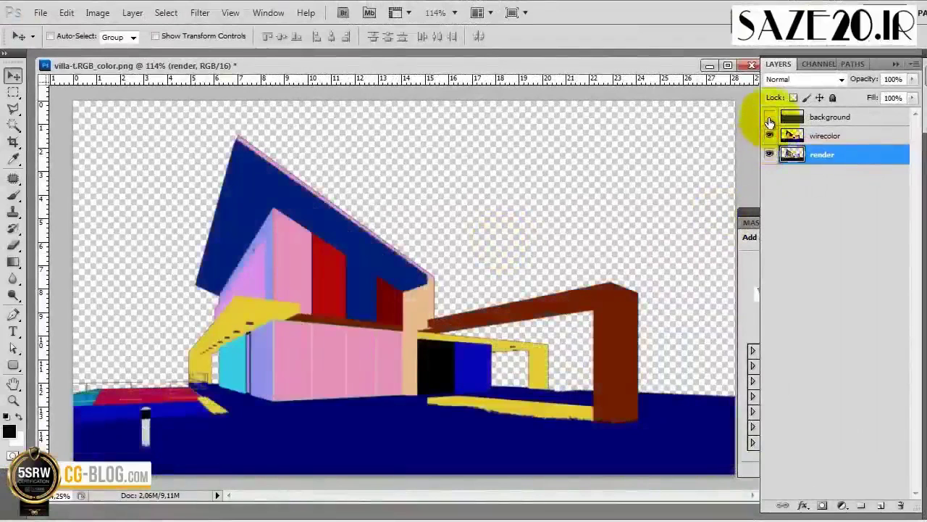
{"action": "left_click", "coordinate": [770, 118]}
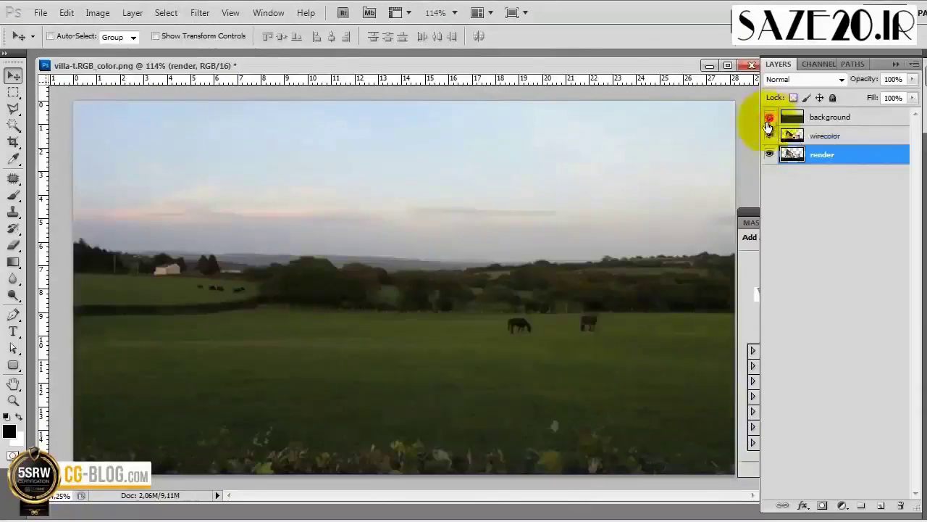
{"action": "left_click", "coordinate": [770, 118]}
{"action": "left_click", "coordinate": [769, 136]}
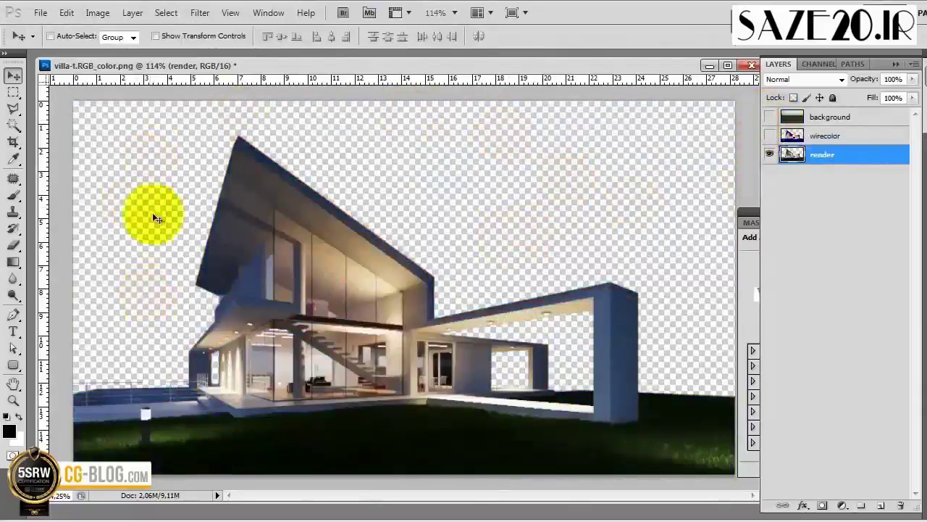
{"action": "left_click", "coordinate": [770, 117]}
{"action": "left_click_drag", "start_coordinate": [809, 120], "coordinate": [797, 164]}
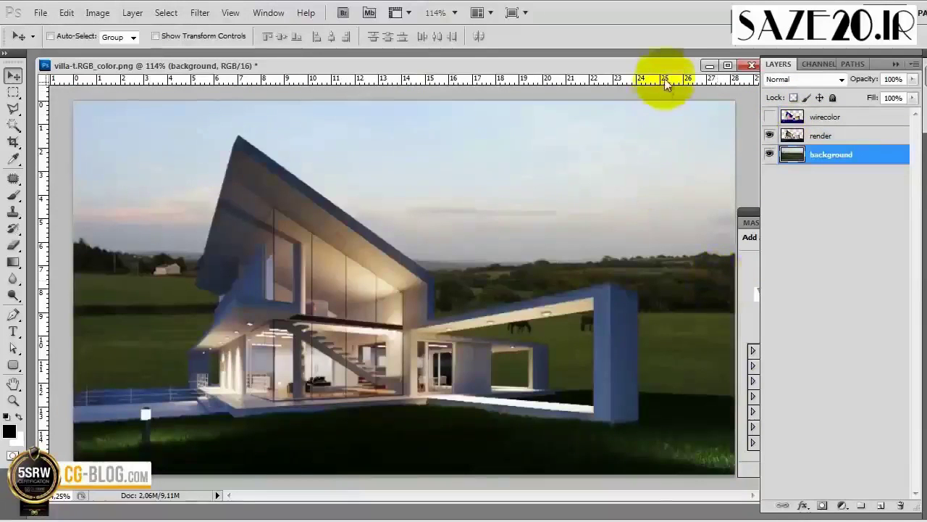
Lower the background photo to match the render's horizon, using a temporary horizontal guide at about 11 on the vertical ruler.
{"action": "left_click_drag", "start_coordinate": [665, 77], "coordinate": [704, 360]}
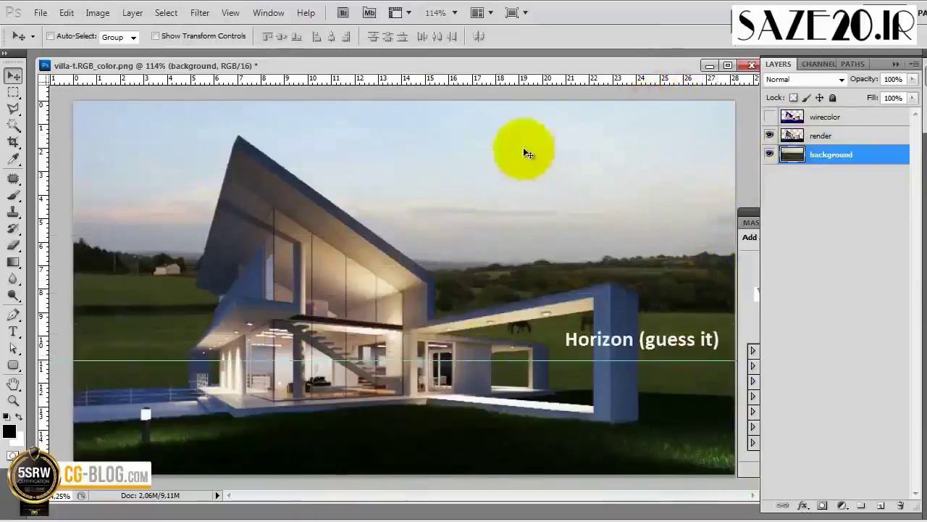
{"action": "left_click_drag", "start_coordinate": [525, 149], "coordinate": [520, 245]}
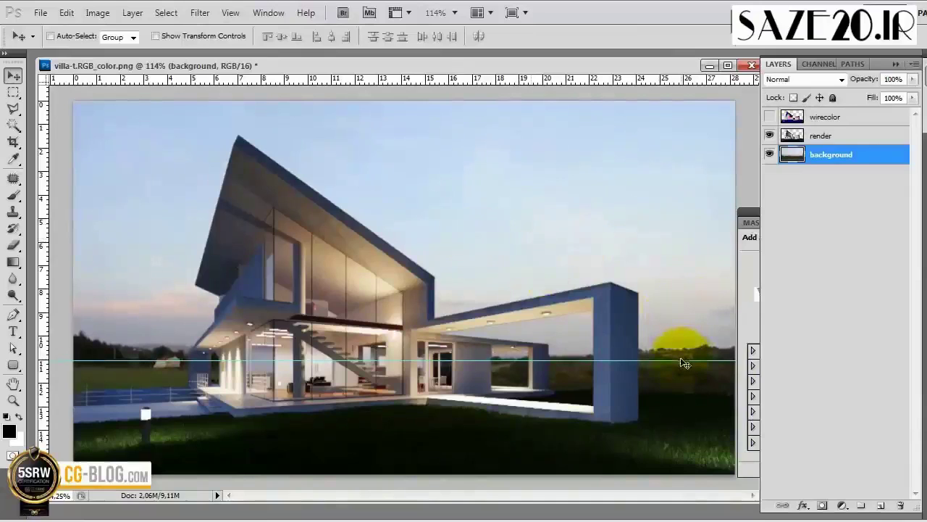
{"action": "left_click_drag", "start_coordinate": [685, 362], "coordinate": [682, 84]}
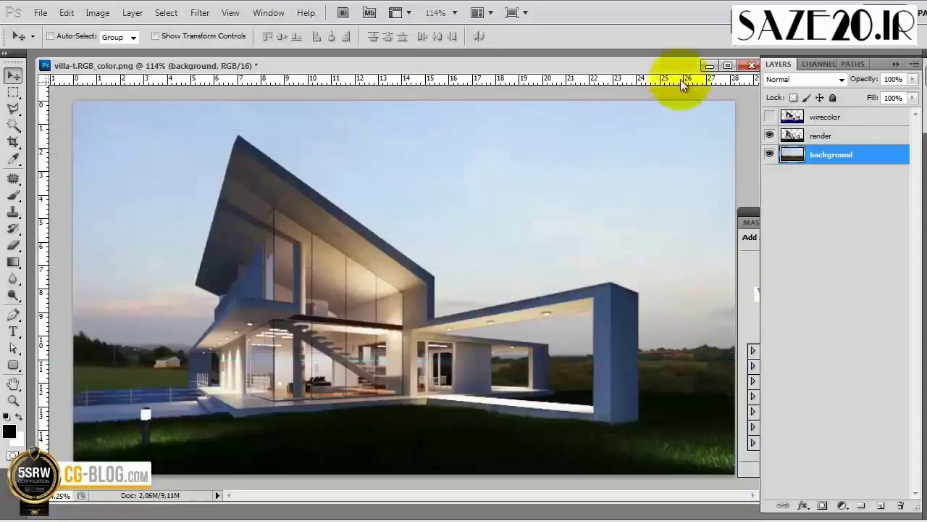
{"action": "left_click_drag", "start_coordinate": [684, 66], "coordinate": [679, 66]}
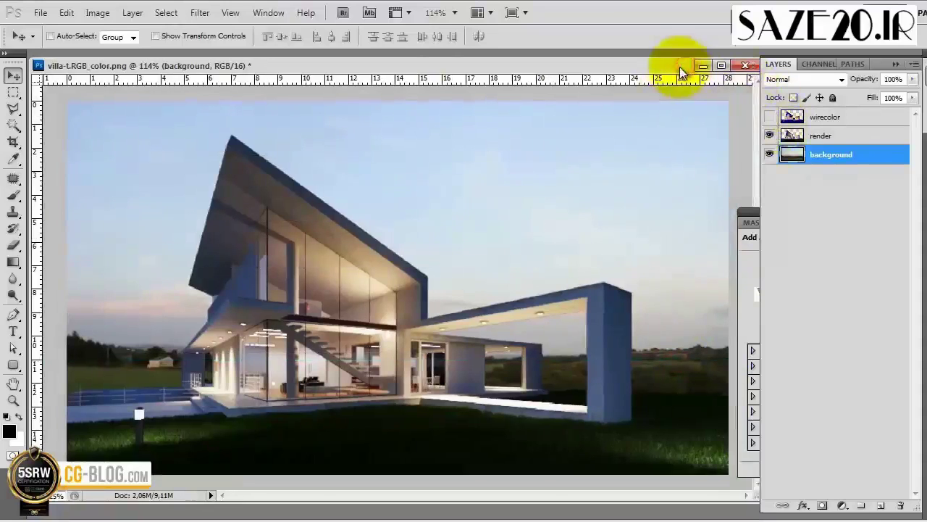
Add a layer mask to the render layer, and make the wirecolor layer visible and active.
{"action": "left_click", "coordinate": [821, 135]}
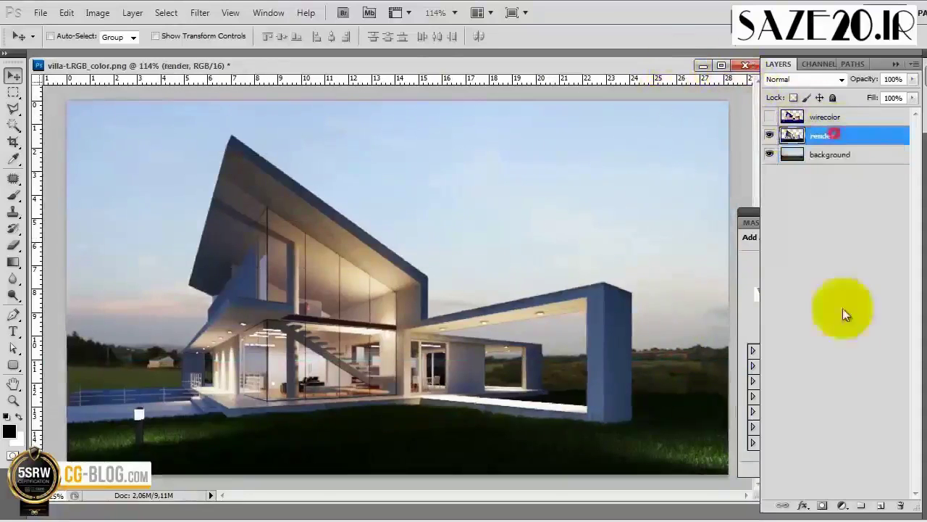
{"action": "left_click", "coordinate": [824, 506]}
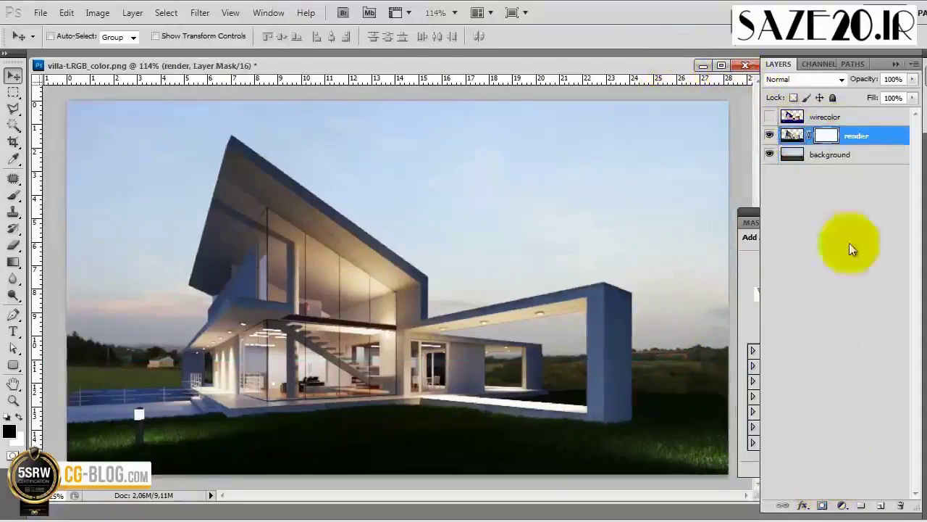
{"action": "left_click", "coordinate": [770, 117]}
{"action": "left_click", "coordinate": [792, 117]}
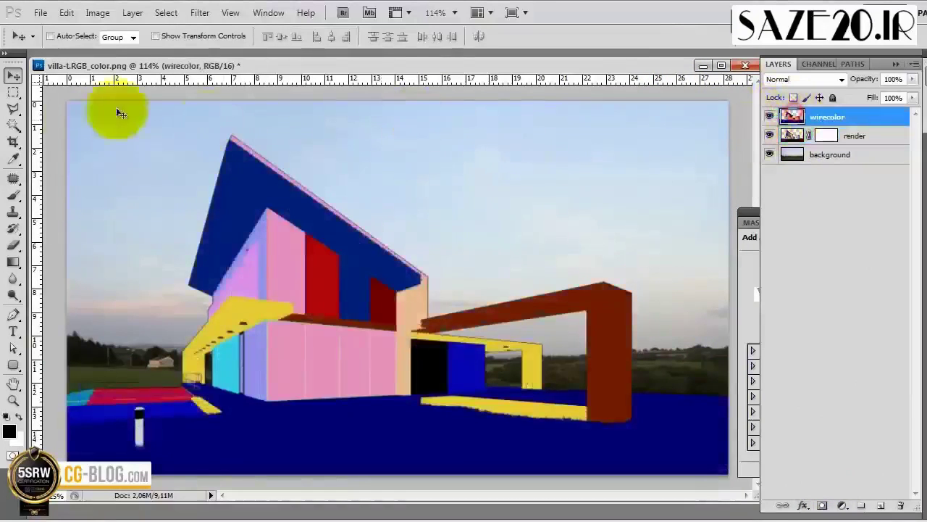
Select the rear yellow frame and the brown portal with the Magic Wand at tolerance 32, and invert the selection.
{"action": "left_click", "coordinate": [13, 124]}
{"action": "left_click", "coordinate": [530, 368]}
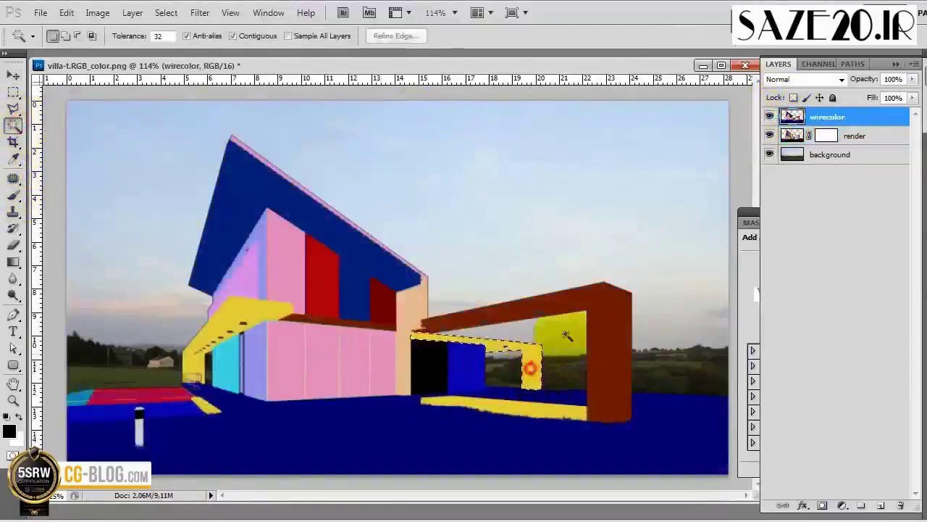
{"action": "left_click", "coordinate": [620, 298], "text": "shift"}
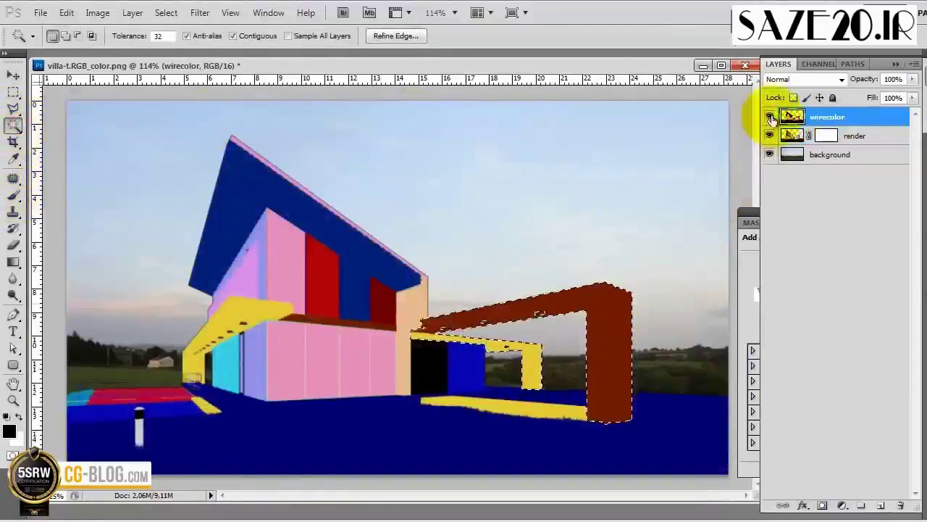
{"action": "left_click", "coordinate": [161, 13]}
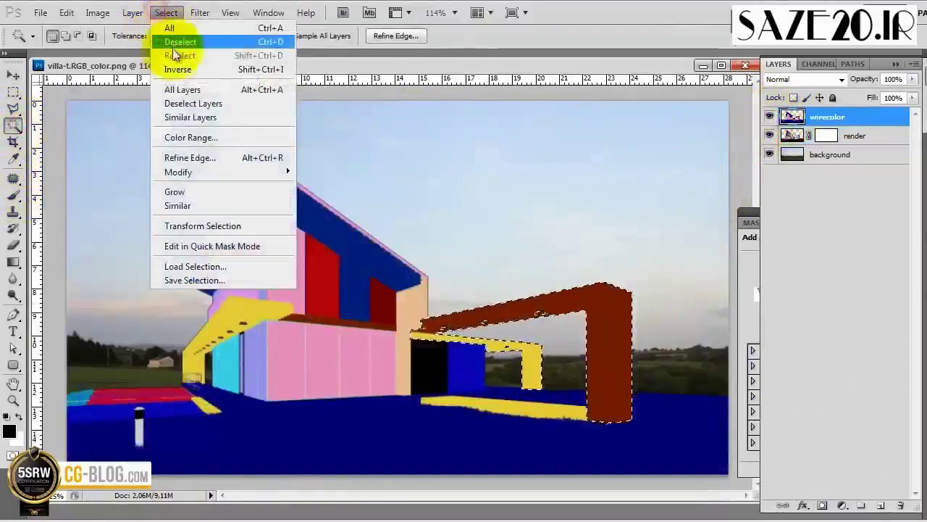
{"action": "left_click", "coordinate": [174, 68]}
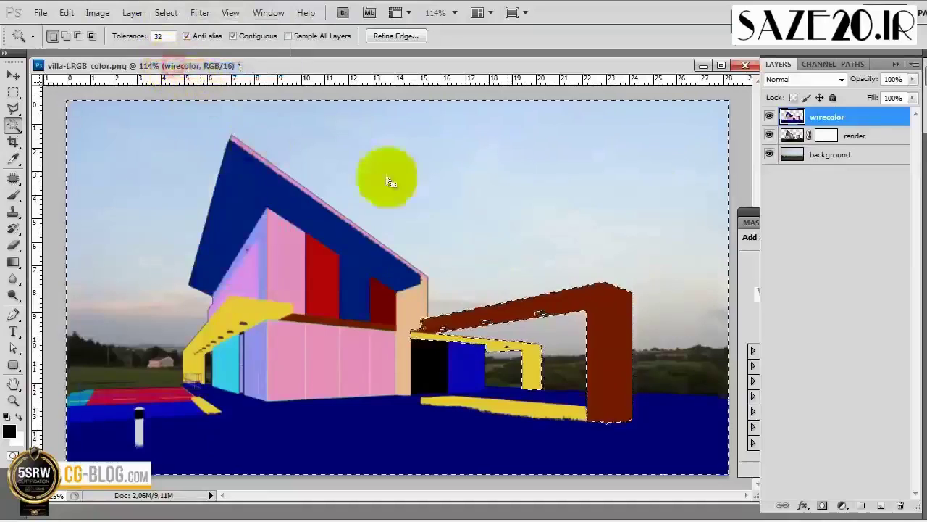
With wirecolor hidden, paint black on the render layer's mask along the horizon beside and inside the portal, and deselect.
{"action": "left_click", "coordinate": [769, 117]}
{"action": "left_click", "coordinate": [828, 139]}
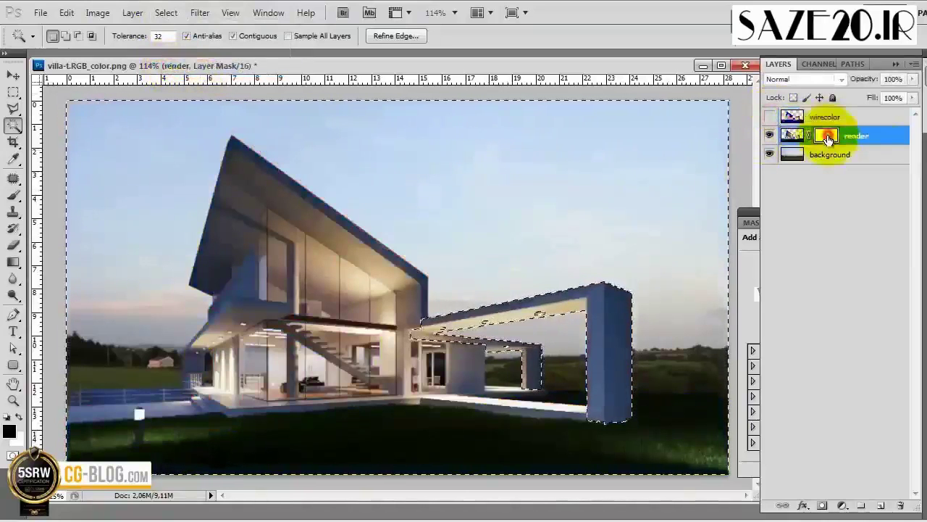
{"action": "left_click", "coordinate": [14, 194]}
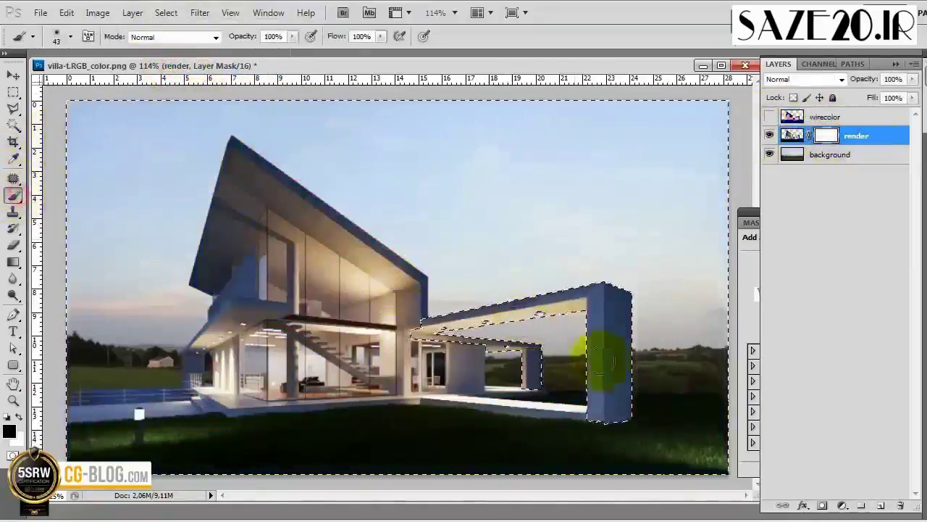
{"action": "left_click", "coordinate": [673, 375]}
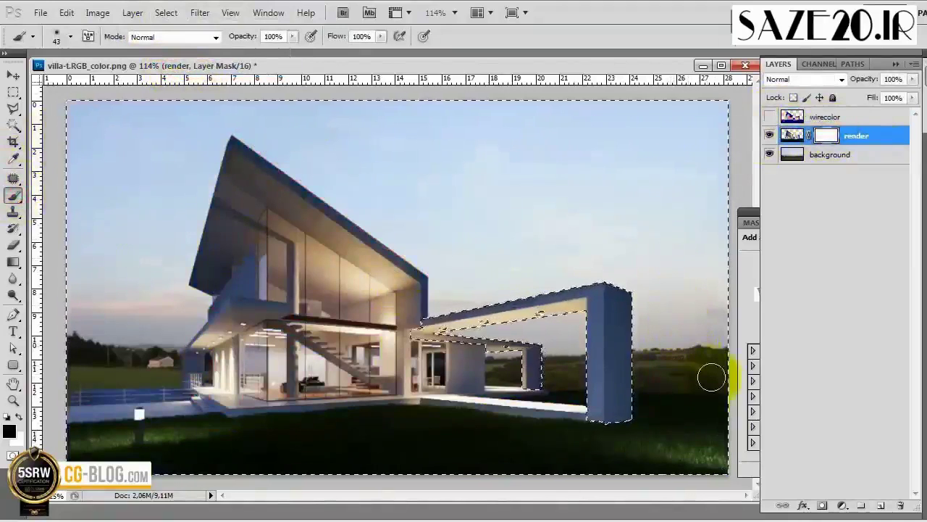
{"action": "mouse_move", "coordinate": [710, 377]}
{"action": "left_mouse_down"}
{"action": "mouse_move", "coordinate": [715, 383]}
{"action": "mouse_move", "coordinate": [673, 377]}
{"action": "mouse_move", "coordinate": [646, 387]}
{"action": "left_mouse_up"}
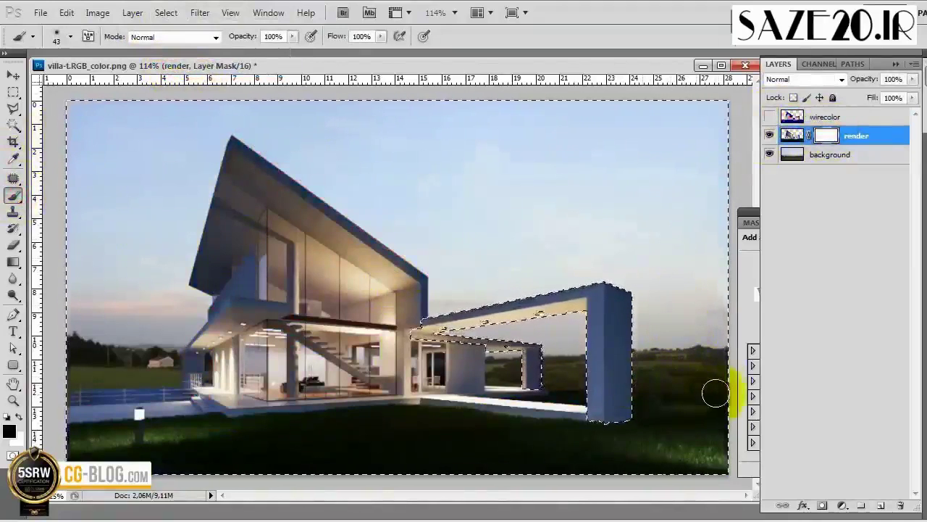
{"action": "mouse_move", "coordinate": [715, 378]}
{"action": "left_mouse_down"}
{"action": "mouse_move", "coordinate": [649, 386]}
{"action": "mouse_move", "coordinate": [720, 395]}
{"action": "mouse_move", "coordinate": [725, 387]}
{"action": "left_mouse_up"}
{"action": "mouse_move", "coordinate": [668, 383]}
{"action": "left_mouse_down"}
{"action": "mouse_move", "coordinate": [602, 368]}
{"action": "mouse_move", "coordinate": [588, 379]}
{"action": "mouse_move", "coordinate": [544, 377]}
{"action": "mouse_move", "coordinate": [599, 374]}
{"action": "left_mouse_up"}
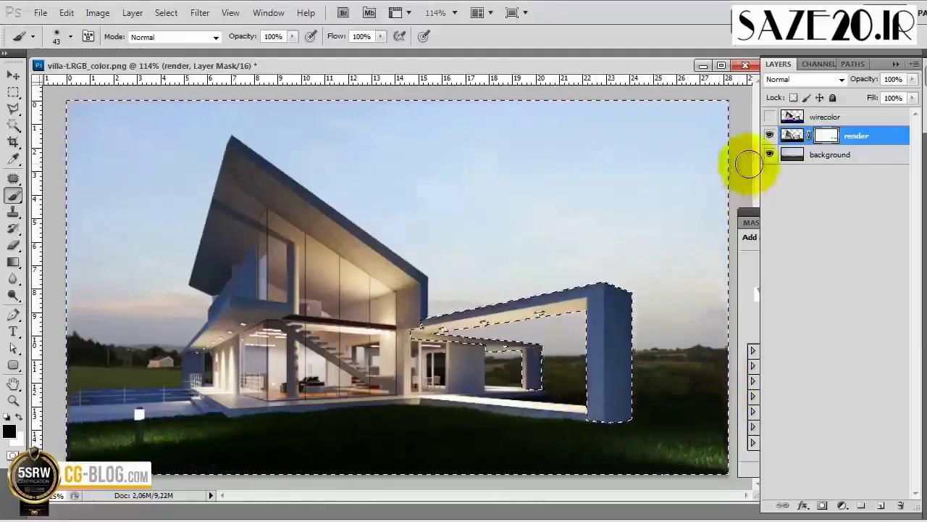
{"action": "key", "text": "ctrl+d"}
Add a Color Balance adjustment above the background layer and set its shadows to Cyan-Red -13 and Yellow-Blue +17.
{"action": "left_click", "coordinate": [794, 157]}
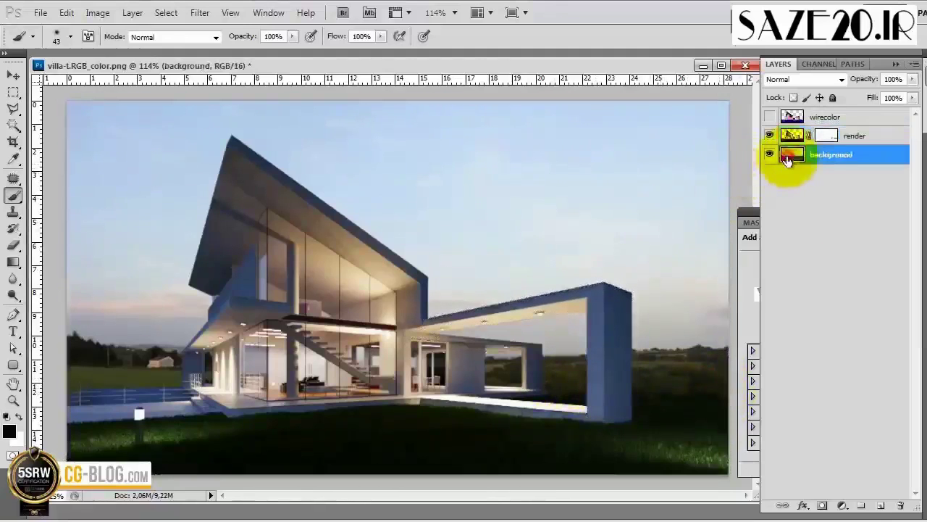
{"action": "left_click", "coordinate": [843, 506]}
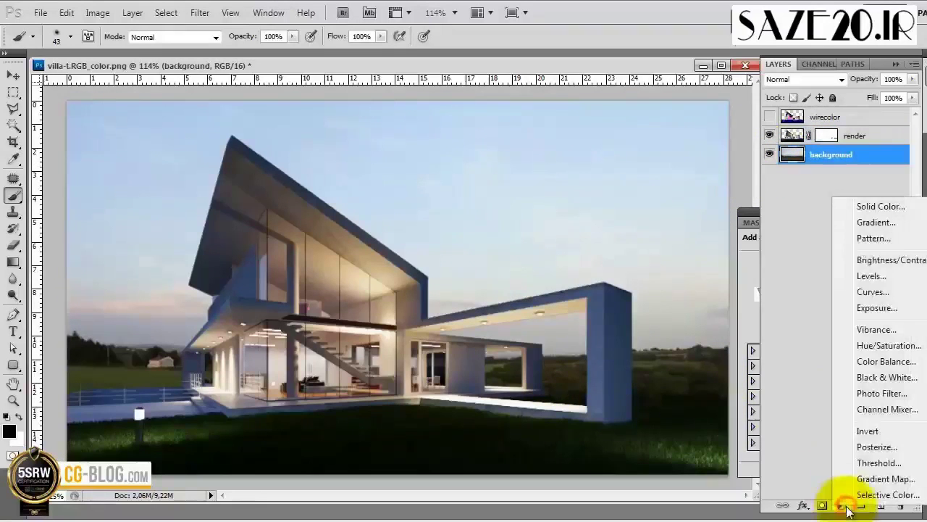
{"action": "left_click", "coordinate": [867, 363]}
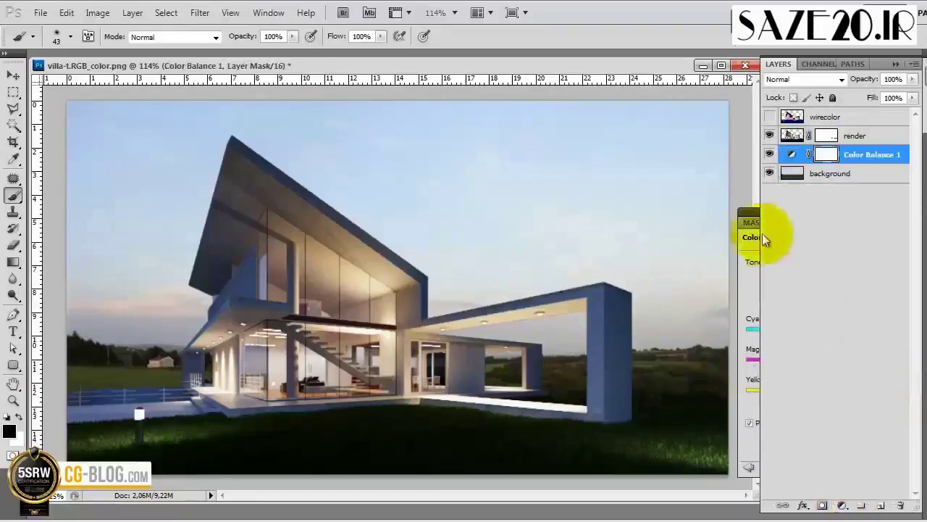
{"action": "left_click_drag", "start_coordinate": [749, 213], "coordinate": [686, 213]}
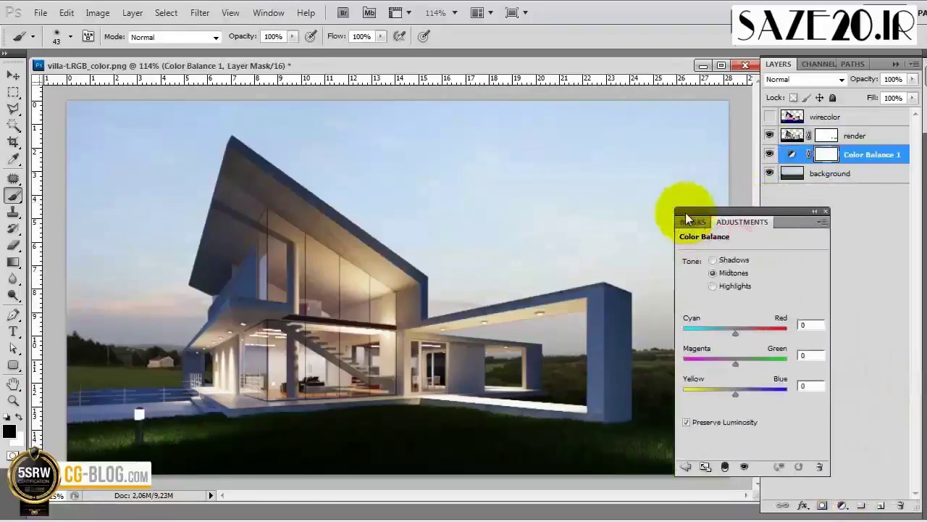
{"action": "left_click", "coordinate": [712, 259]}
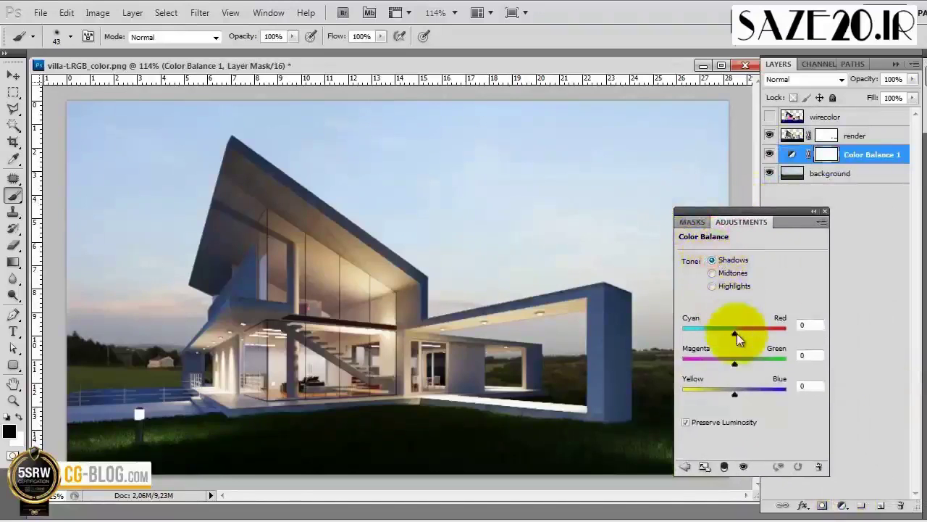
{"action": "left_click_drag", "start_coordinate": [735, 332], "coordinate": [728, 333]}
{"action": "left_click_drag", "start_coordinate": [734, 397], "coordinate": [744, 395]}
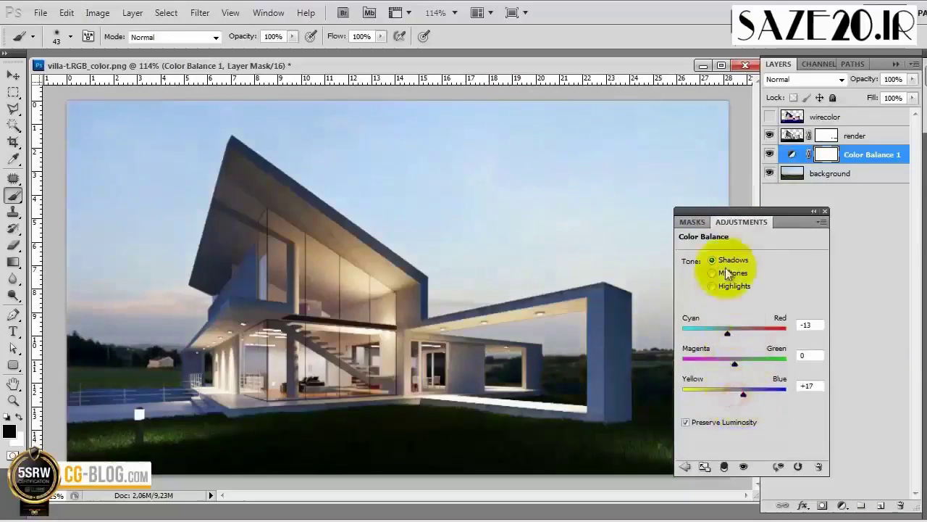
Shift the Color Balance midtones toward cyan, about -15, and toward blue, and set the highlights' Cyan-Red value to -17.
{"action": "left_click", "coordinate": [726, 272]}
{"action": "left_click_drag", "start_coordinate": [734, 333], "coordinate": [725, 335]}
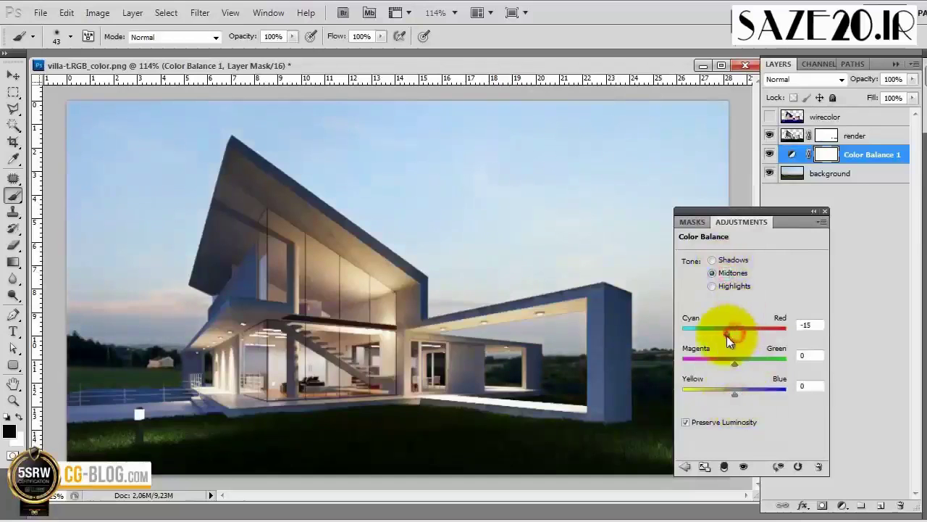
{"action": "left_click_drag", "start_coordinate": [735, 395], "coordinate": [741, 396]}
{"action": "left_click", "coordinate": [729, 290]}
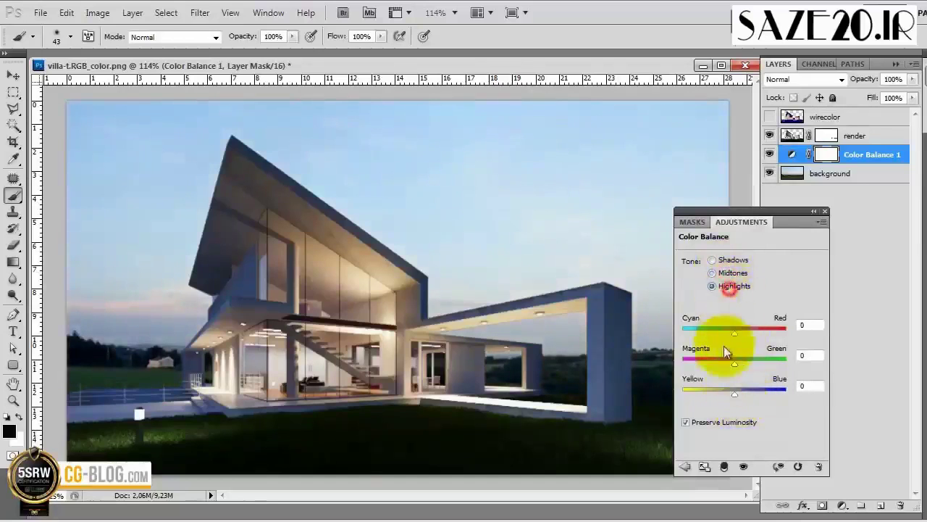
{"action": "left_click_drag", "start_coordinate": [734, 334], "coordinate": [725, 333]}
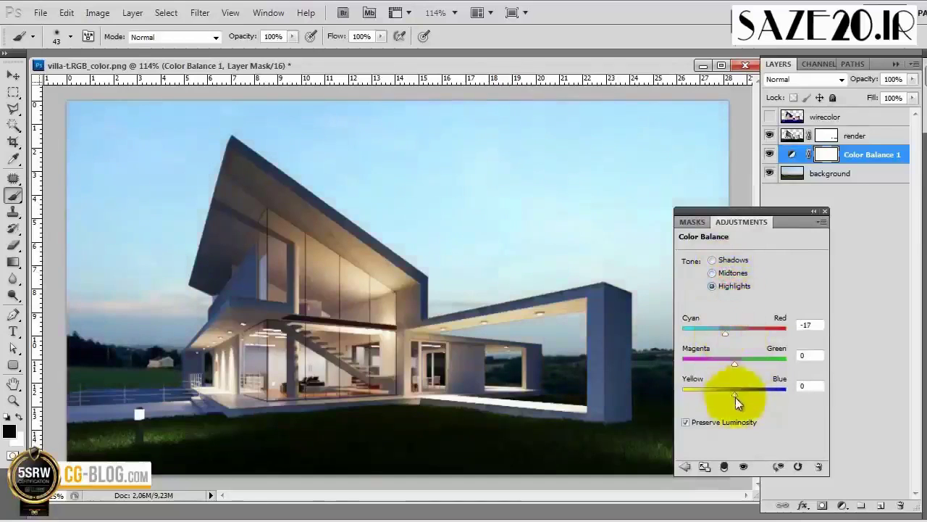
{"action": "left_click_drag", "start_coordinate": [735, 394], "coordinate": [749, 397]}
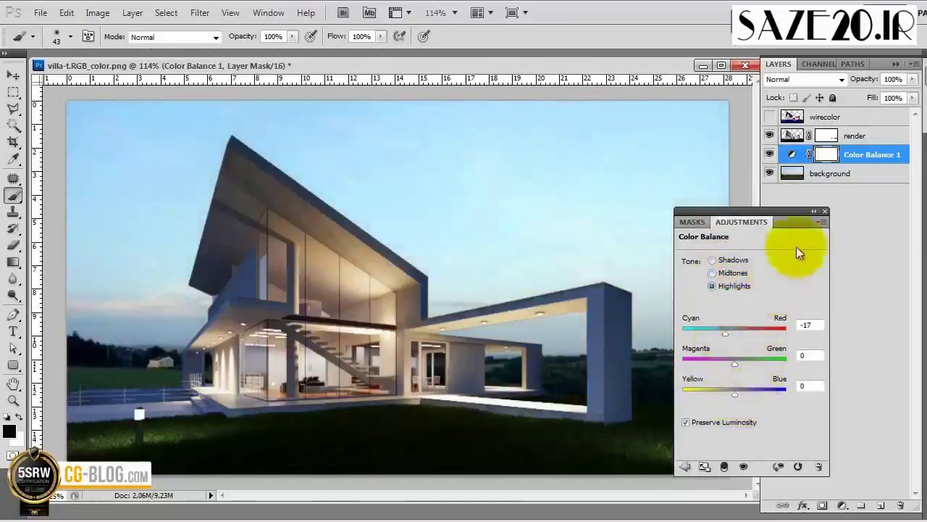
Compare the background with and without the Color Balance adjustment by toggling that layer's visibility.
{"action": "left_click", "coordinate": [768, 155]}
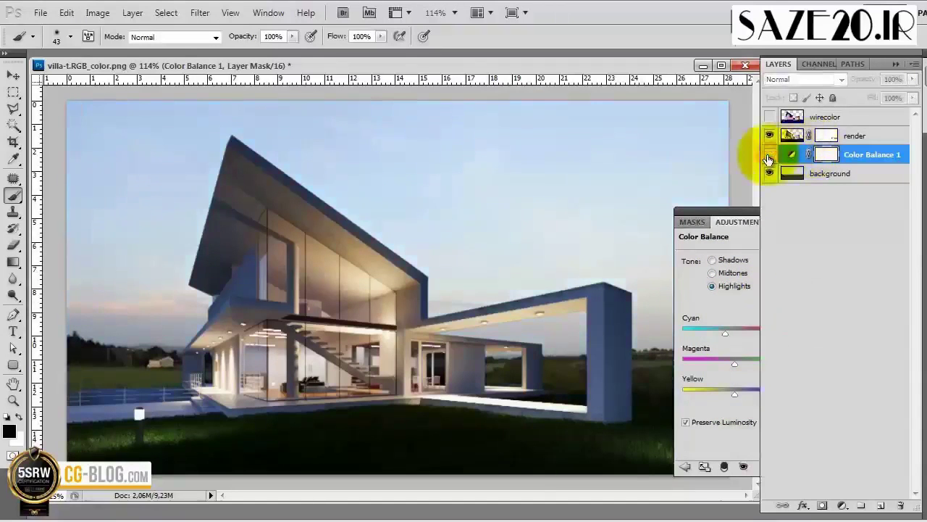
{"action": "left_click", "coordinate": [769, 155]}
{"action": "left_click", "coordinate": [768, 157]}
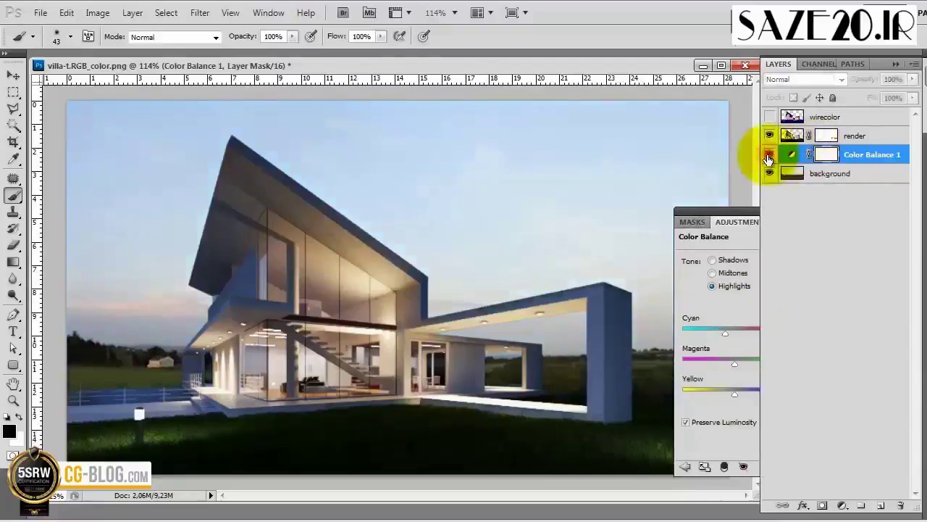
{"action": "left_click", "coordinate": [768, 157]}
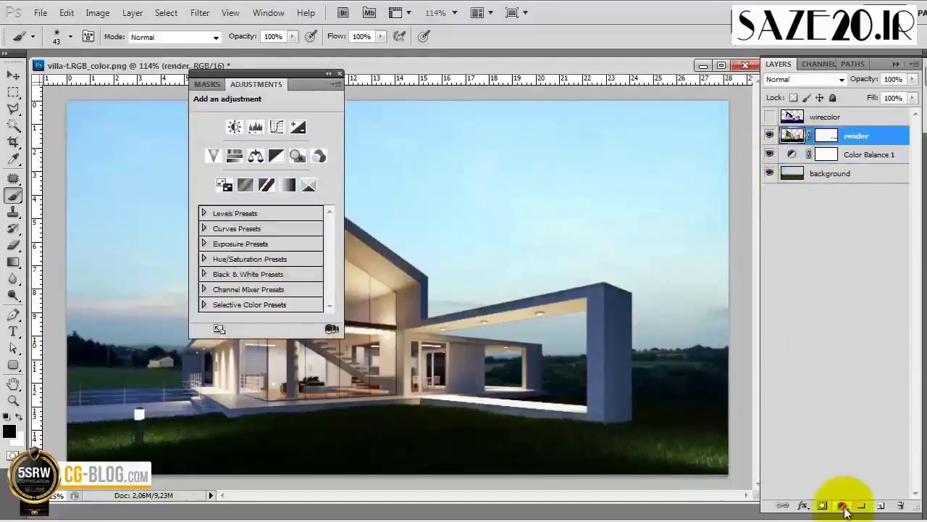
Add a Hue/Saturation adjustment clipped to the render layer and set the Greens saturation to -43.
{"action": "left_click", "coordinate": [842, 505]}
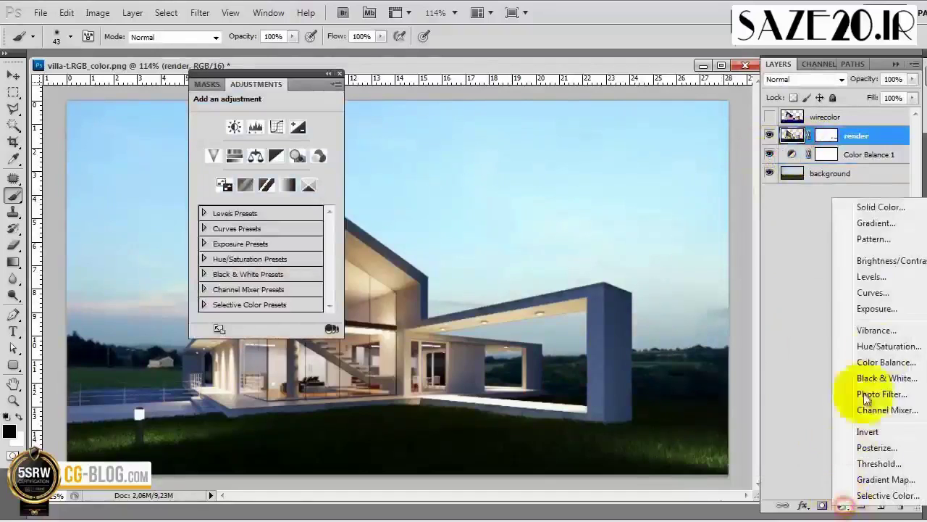
{"action": "left_click", "coordinate": [884, 346]}
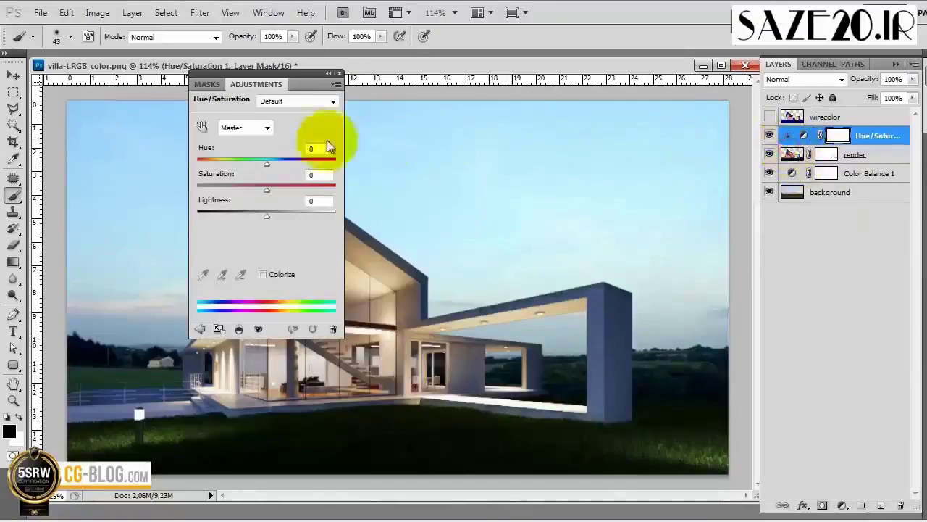
{"action": "left_click", "coordinate": [267, 131]}
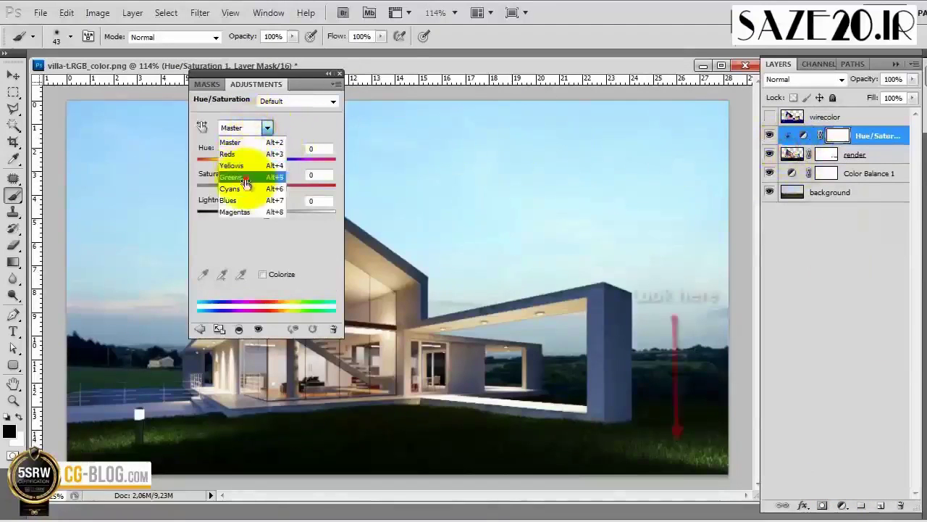
{"action": "left_click", "coordinate": [265, 190]}
{"action": "left_click_drag", "start_coordinate": [267, 192], "coordinate": [236, 187]}
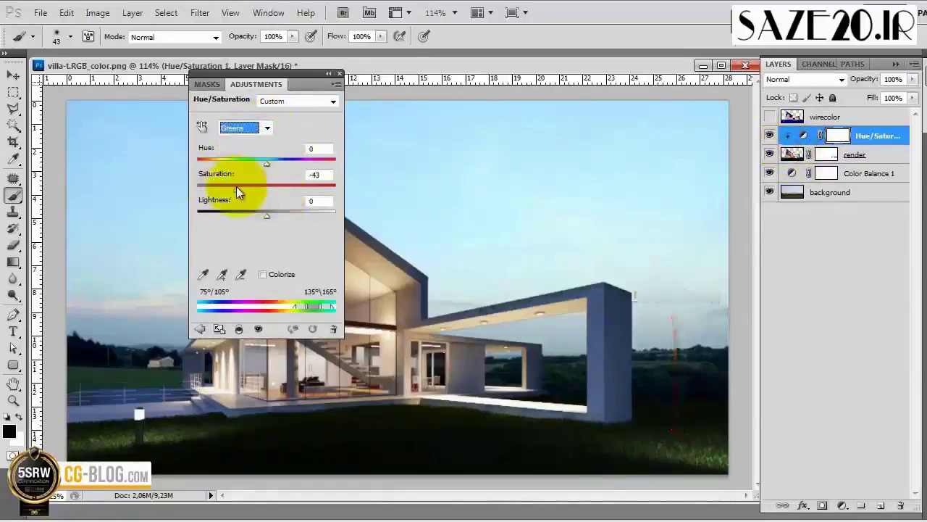
{"action": "left_click", "coordinate": [340, 74]}
Add a Curves adjustment above the background layer and pull the middle of the RGB curve down to darken the photo.
{"action": "left_click", "coordinate": [831, 192]}
{"action": "left_click", "coordinate": [840, 502]}
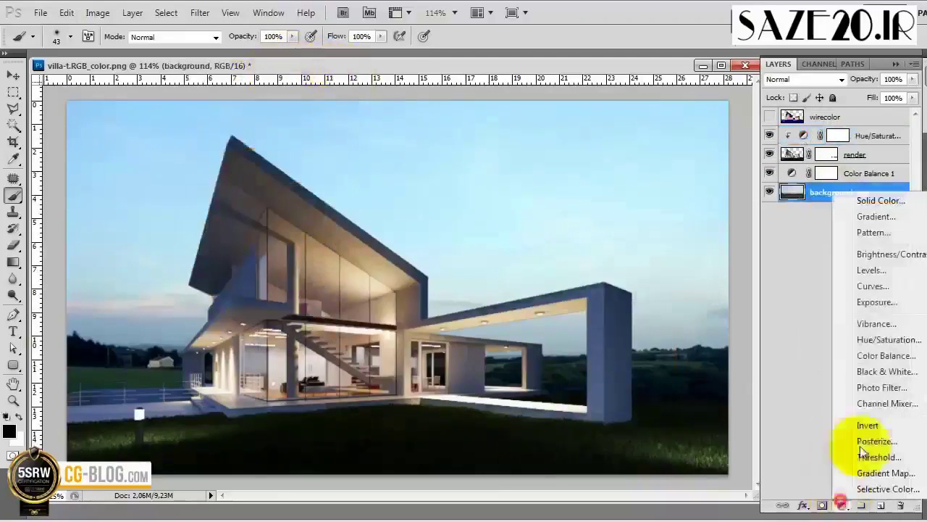
{"action": "left_click", "coordinate": [873, 284]}
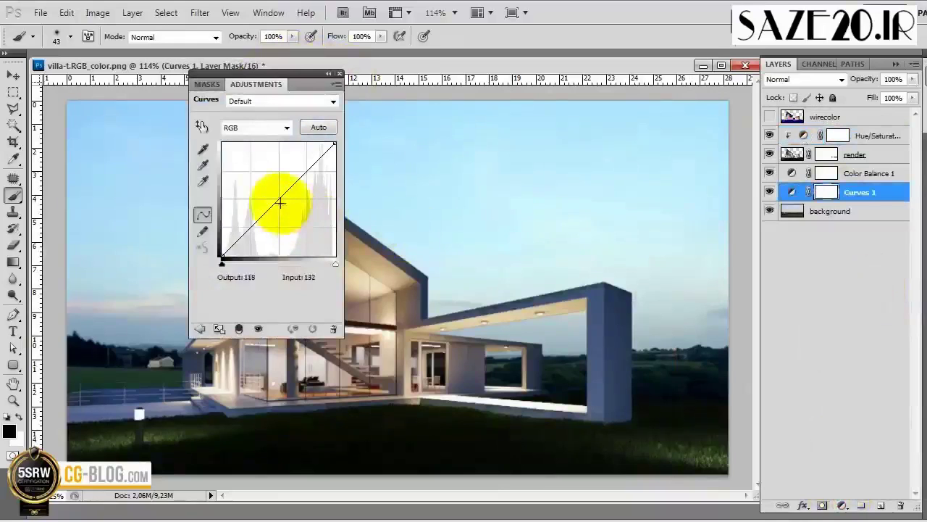
{"action": "left_click_drag", "start_coordinate": [278, 201], "coordinate": [287, 215]}
{"action": "mouse_move", "coordinate": [321, 83]}
{"action": "left_mouse_down"}
{"action": "mouse_move", "coordinate": [374, 118]}
{"action": "mouse_move", "coordinate": [793, 224]}
{"action": "mouse_move", "coordinate": [869, 233]}
{"action": "left_mouse_up"}
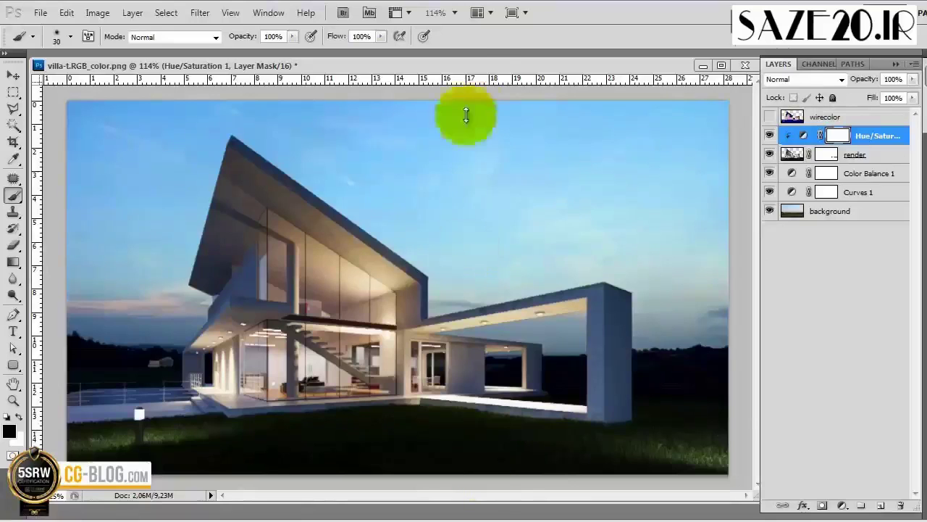
Create a new document with the default settings, paste the copied face photo, and magnify the face to 200%.
{"action": "left_click", "coordinate": [480, 67]}
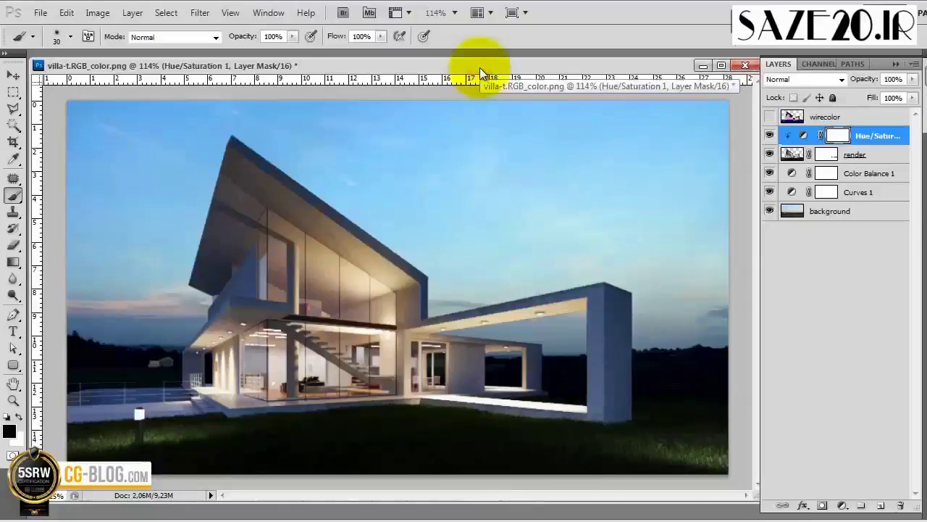
{"action": "key", "text": "ctrl+n"}
{"action": "key", "text": "Return"}
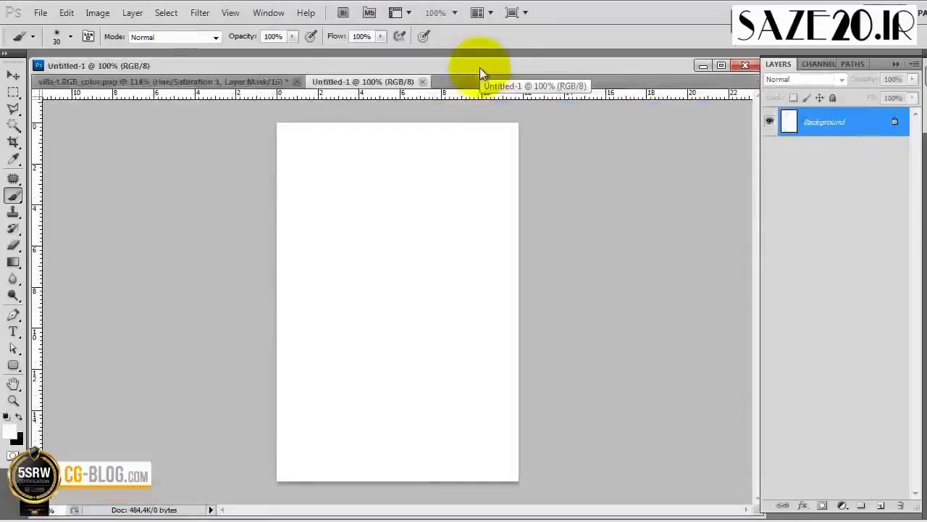
{"action": "key", "text": "ctrl+v"}
{"action": "key", "text": "z"}
{"action": "left_click", "coordinate": [427, 246]}
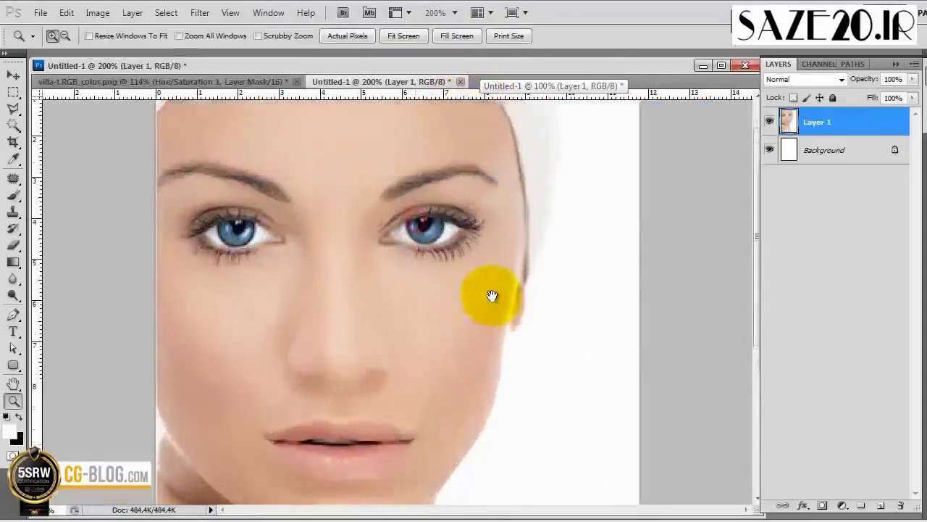
Add a new layer above the face photo with 20% opacity and the Soft Light blend mode.
{"action": "left_click", "coordinate": [881, 505]}
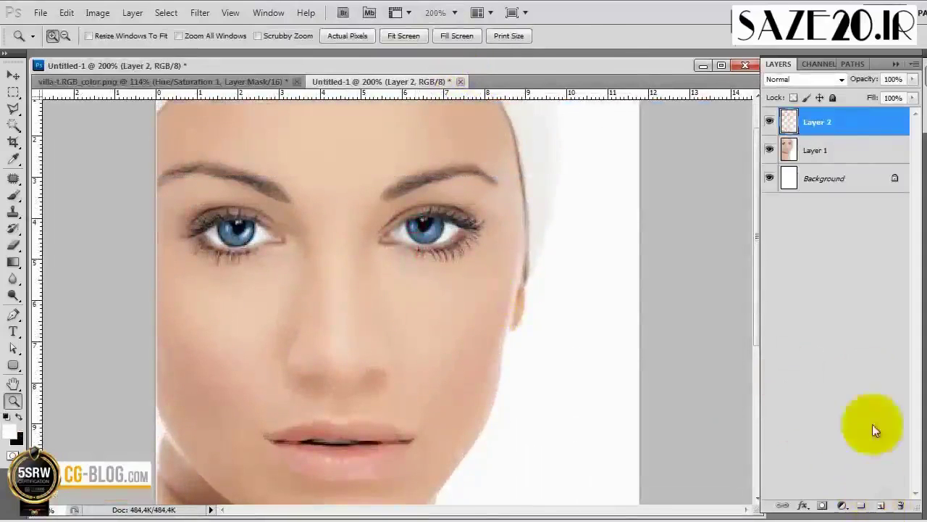
{"action": "left_click_drag", "start_coordinate": [913, 79], "coordinate": [831, 105]}
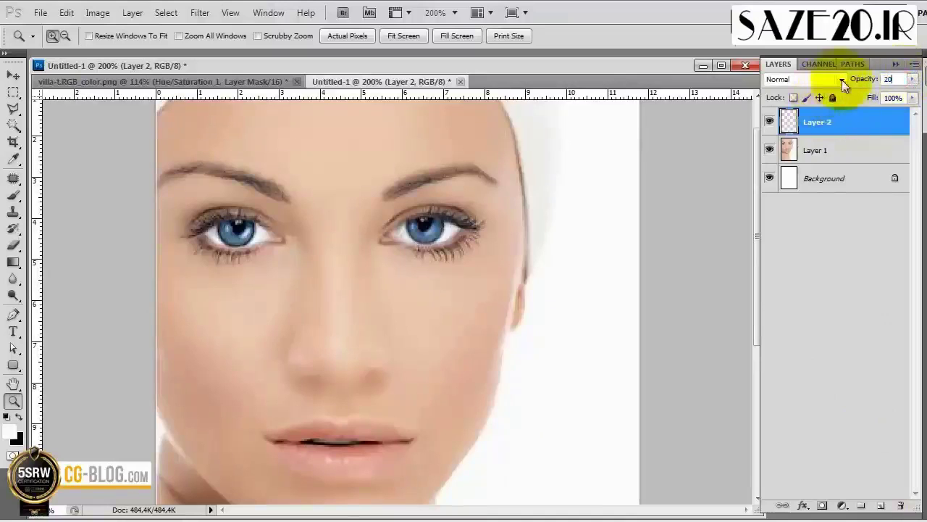
{"action": "left_click", "coordinate": [842, 79]}
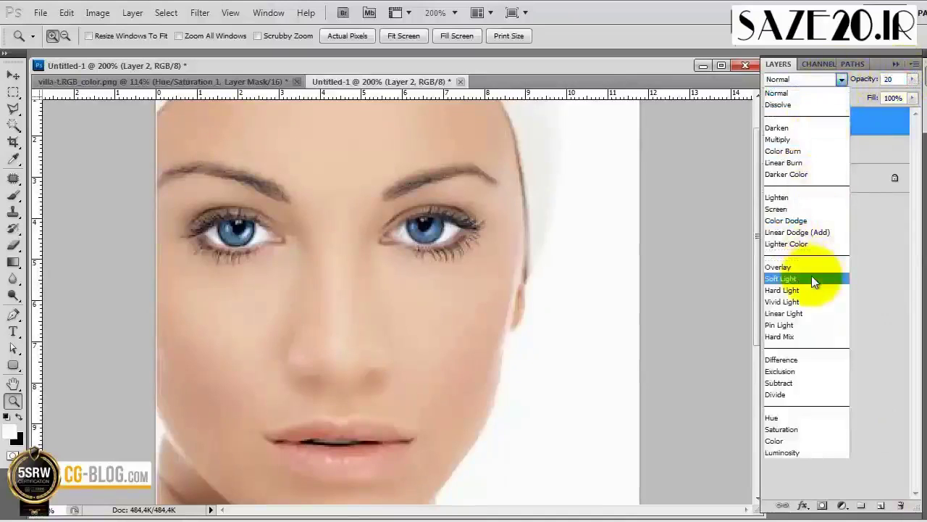
{"action": "left_click", "coordinate": [812, 278]}
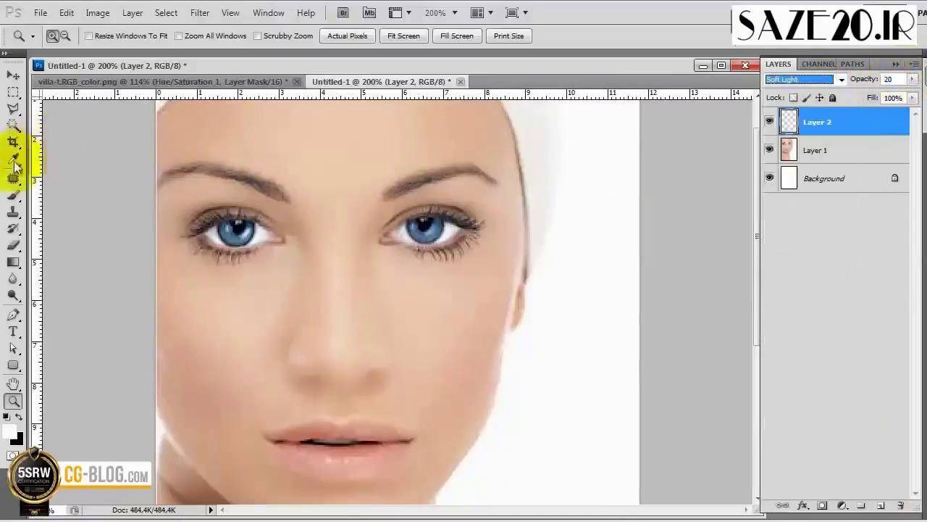
Paint black shading along both sides of the nose on the Soft Light layer with a 47 px brush.
{"action": "left_click", "coordinate": [13, 195]}
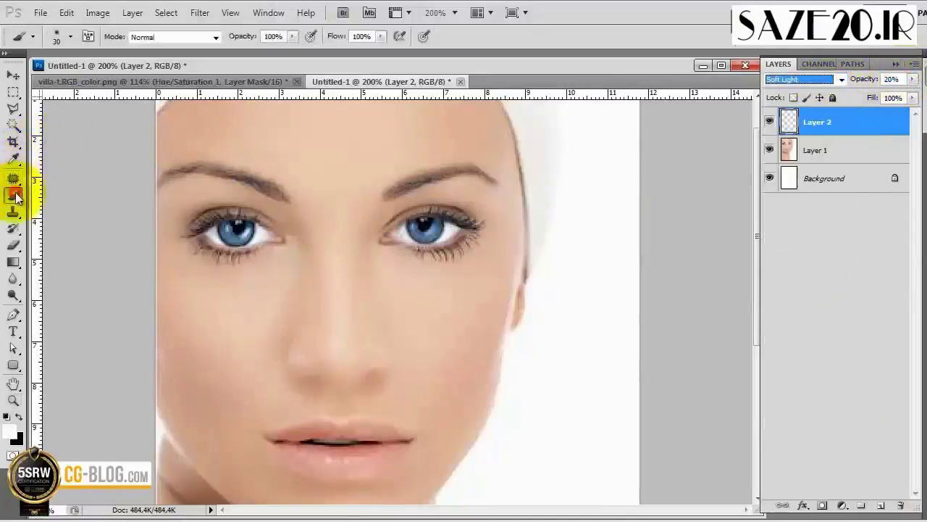
{"action": "left_click", "coordinate": [21, 417]}
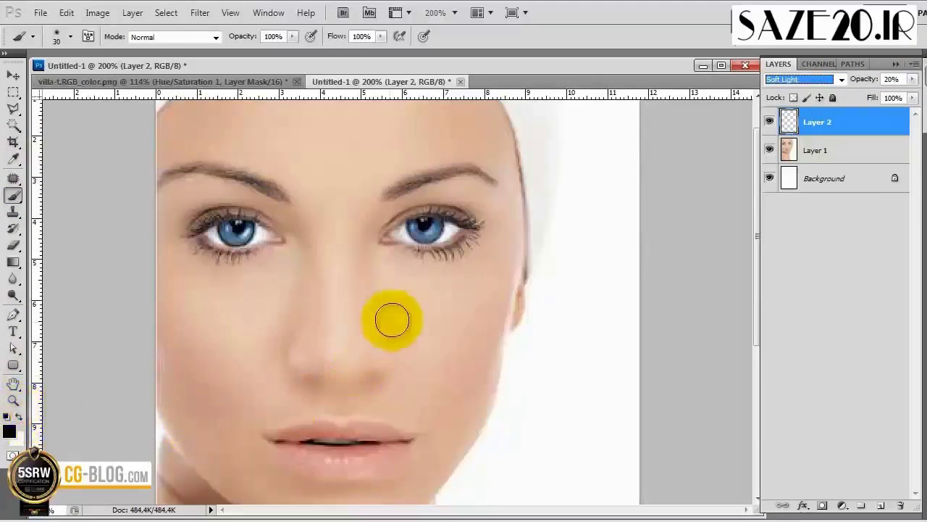
{"action": "left_click_drag", "start_coordinate": [382, 305], "coordinate": [393, 307]}
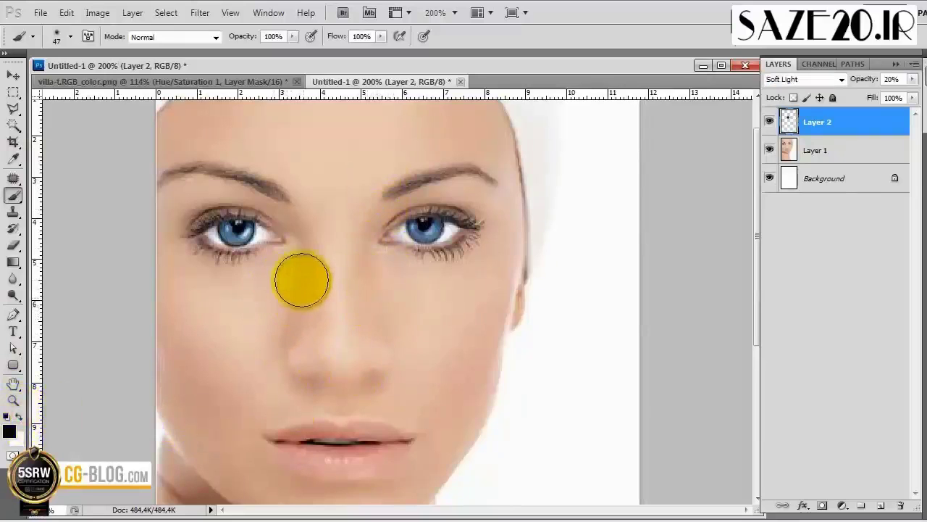
{"action": "left_click", "coordinate": [300, 311]}
{"action": "left_click", "coordinate": [380, 313]}
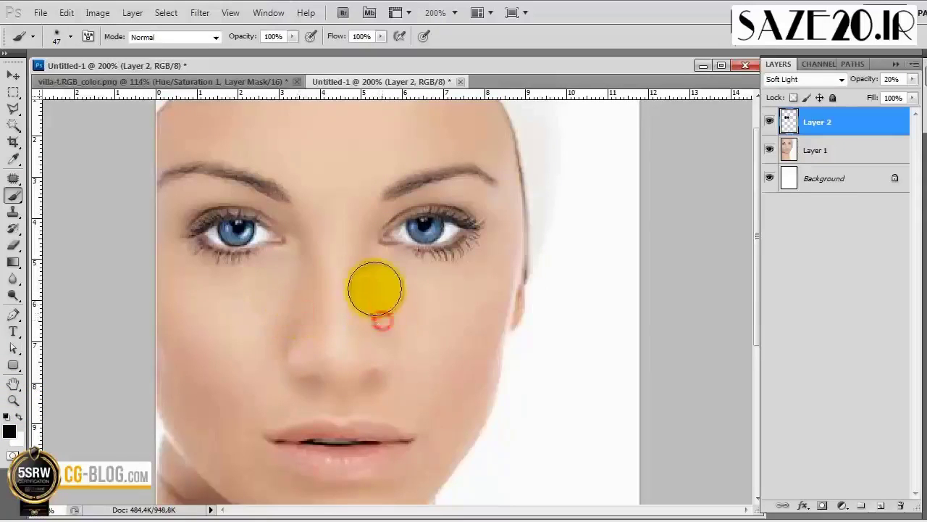
Paint white highlights along the nose bridge and tip on the Soft Light layer with a 23 px brush.
{"action": "left_click", "coordinate": [18, 418]}
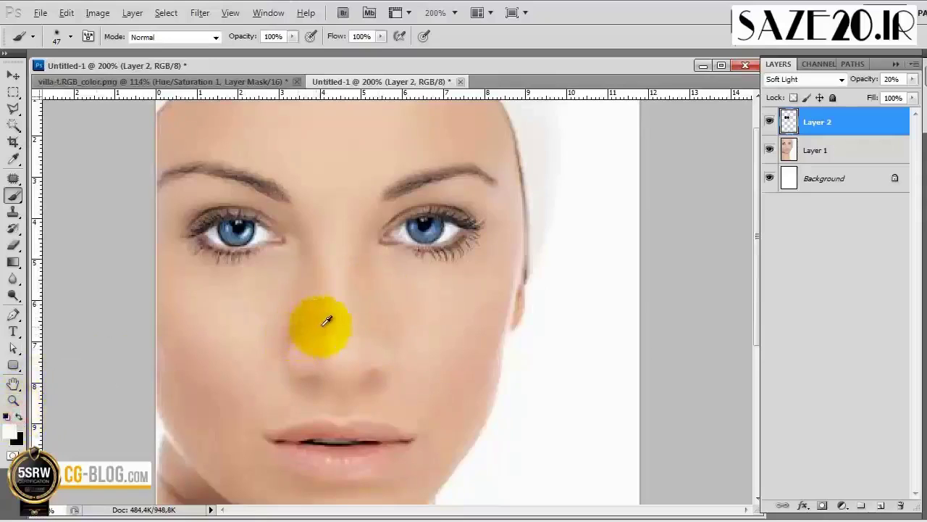
{"action": "left_click", "coordinate": [312, 324]}
{"action": "key", "text": "bracketleft"}
{"action": "key", "text": "bracketleft"}
{"action": "key", "text": "bracketleft"}
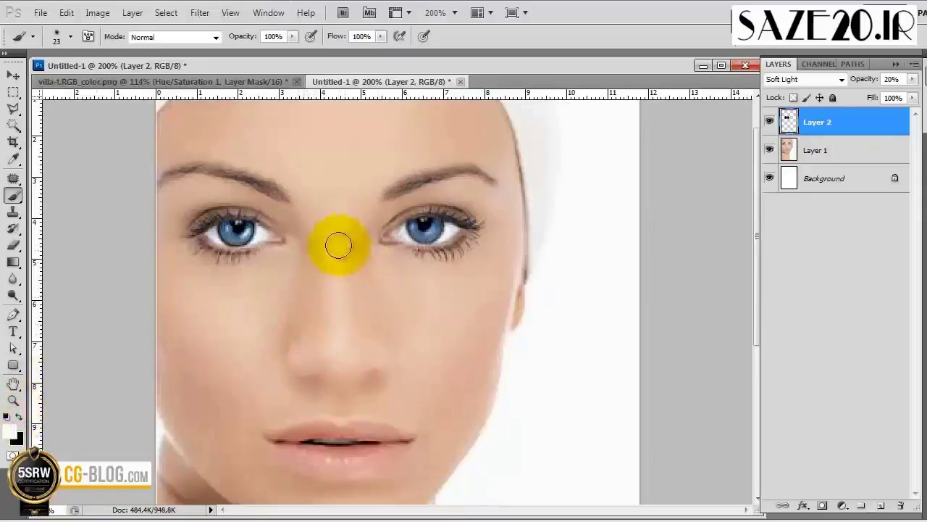
{"action": "left_click", "coordinate": [313, 259]}
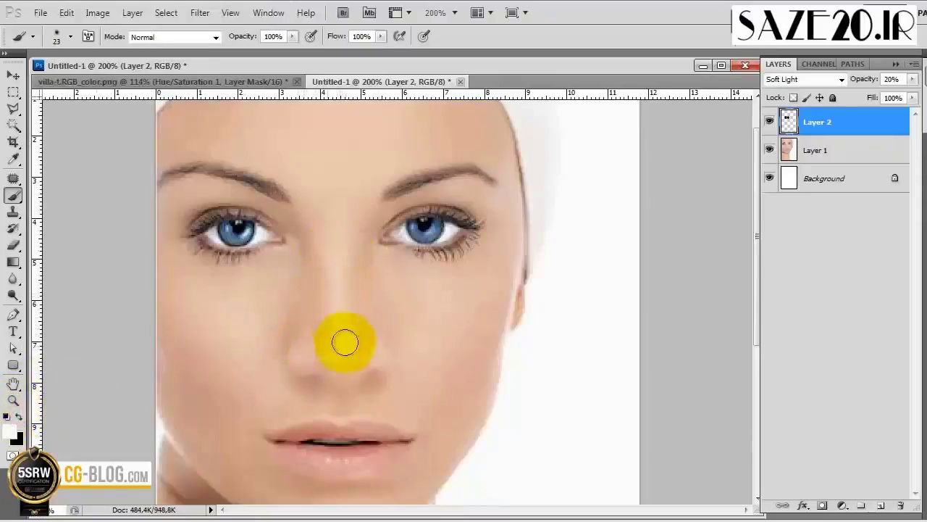
{"action": "left_click", "coordinate": [338, 347]}
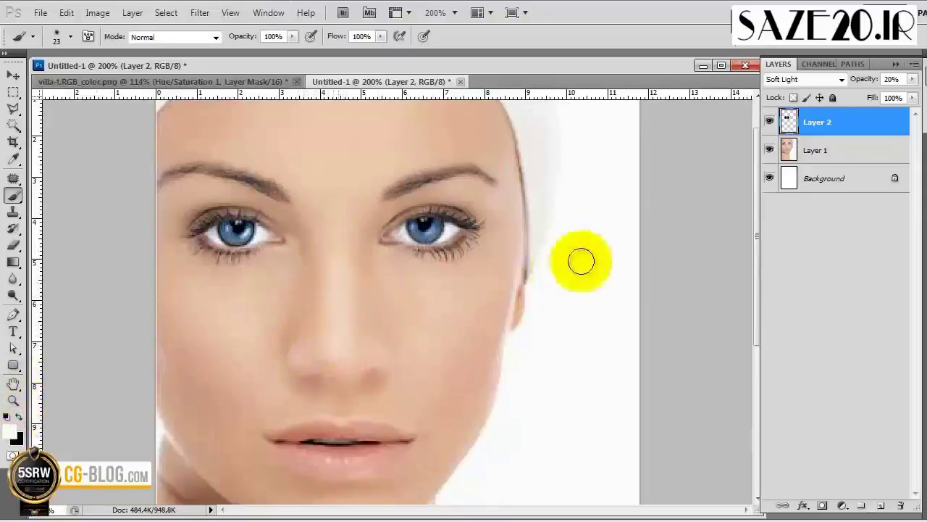
{"action": "left_click", "coordinate": [341, 347]}
{"action": "left_click", "coordinate": [340, 280]}
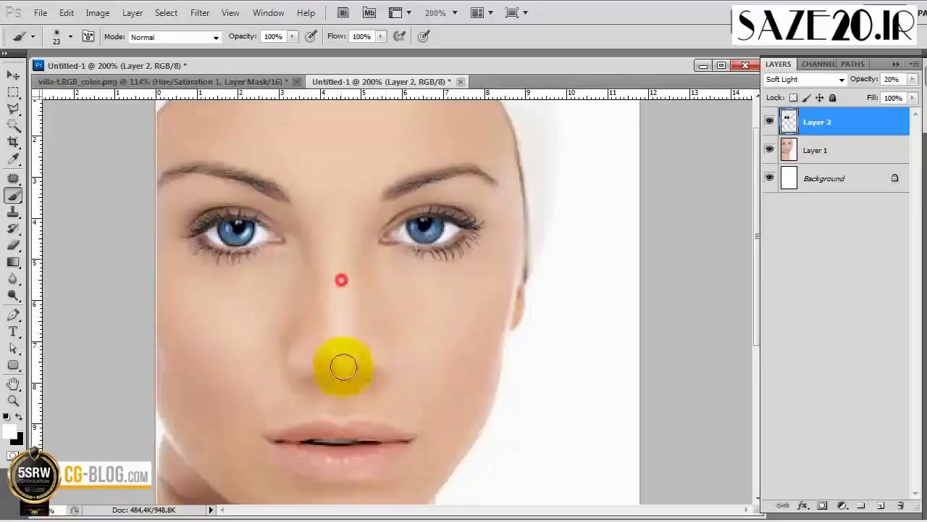
Compare the face with the shading layer hidden and shown, and close the face document without saving.
{"action": "left_click", "coordinate": [768, 123]}
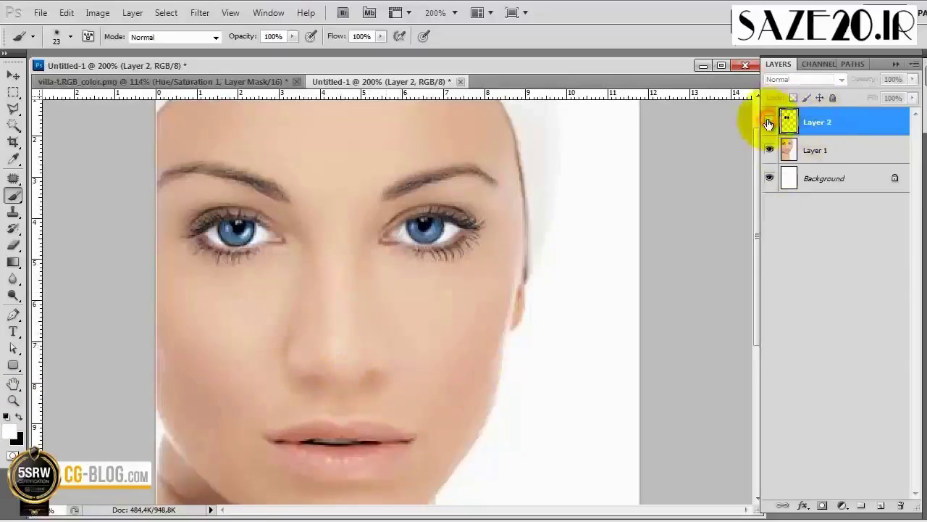
{"action": "left_click", "coordinate": [769, 123]}
{"action": "left_click", "coordinate": [768, 124]}
{"action": "left_click", "coordinate": [768, 124]}
{"action": "left_click", "coordinate": [769, 124]}
{"action": "left_click", "coordinate": [768, 123]}
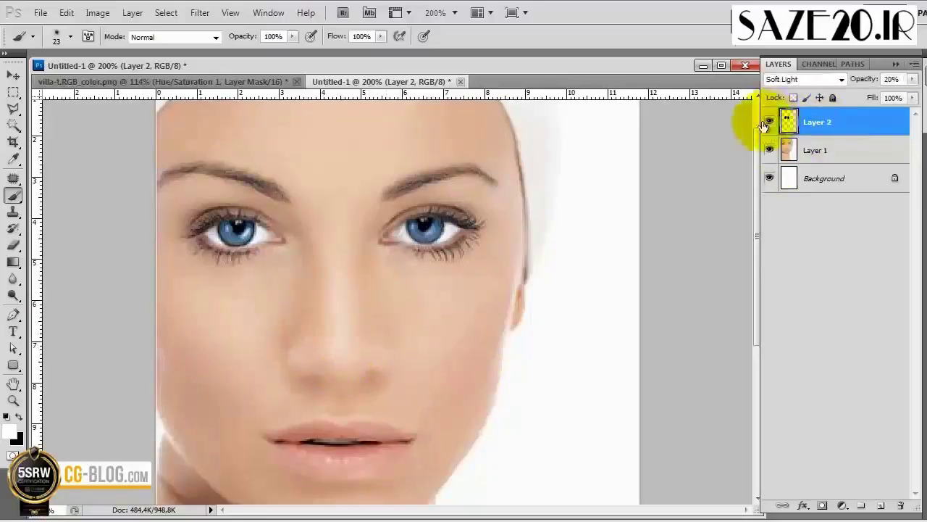
{"action": "left_click", "coordinate": [460, 81]}
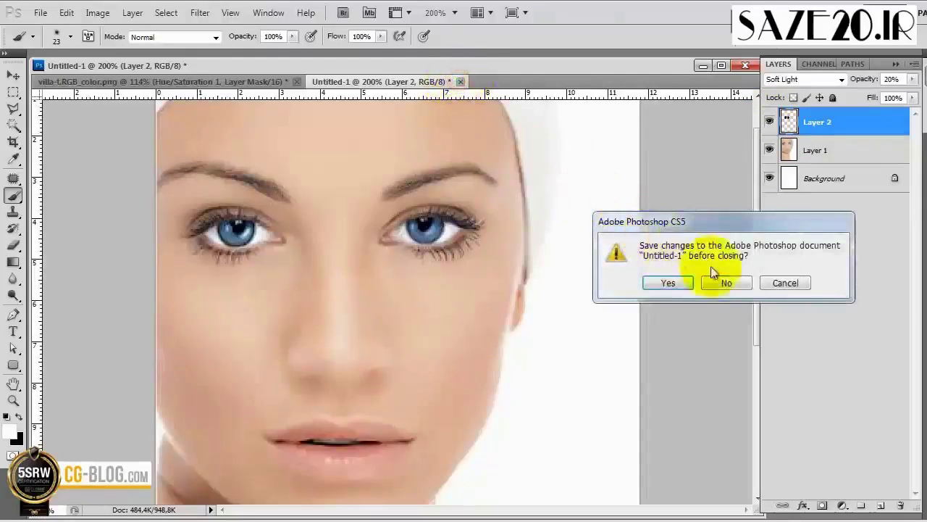
{"action": "left_click", "coordinate": [723, 282]}
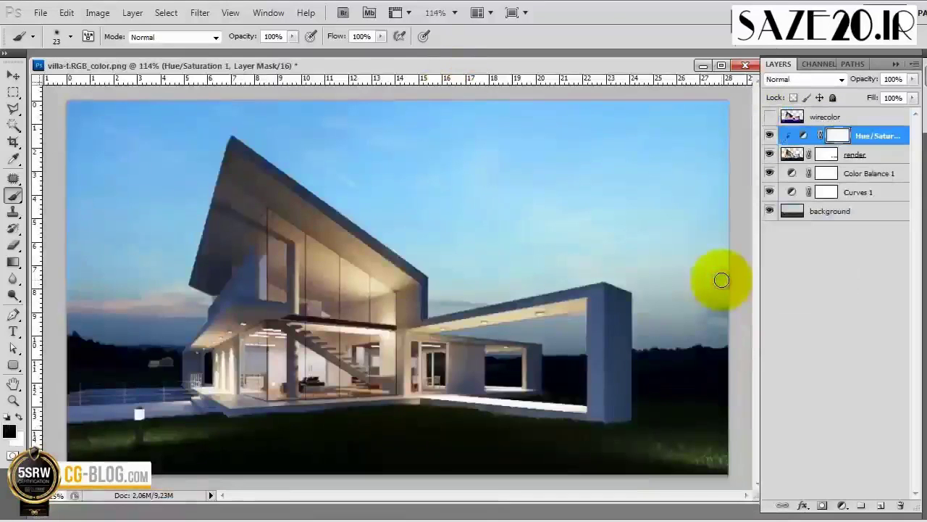
Add a new layer above the render's Hue/Saturation adjustment with 20% opacity and the Soft Light blend mode.
{"action": "left_click", "coordinate": [880, 506]}
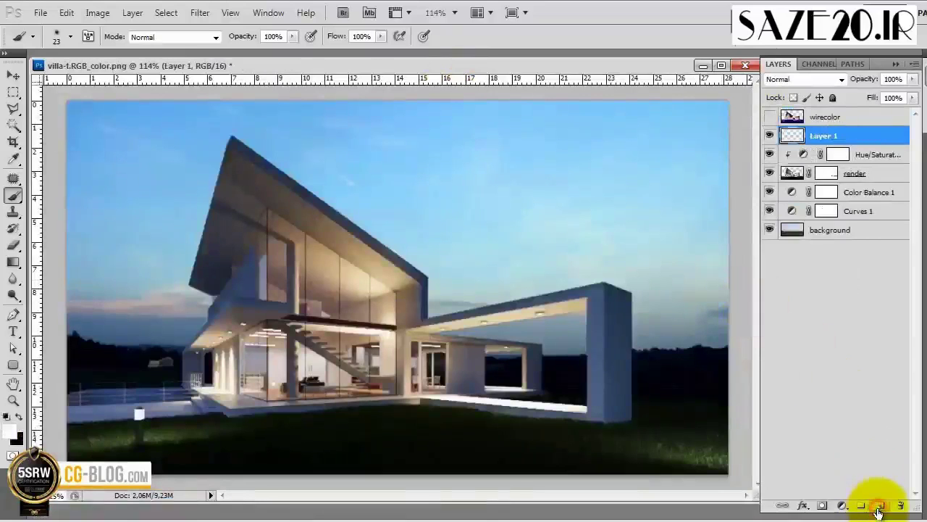
{"action": "left_click", "coordinate": [895, 79]}
{"action": "type", "text": "20"}
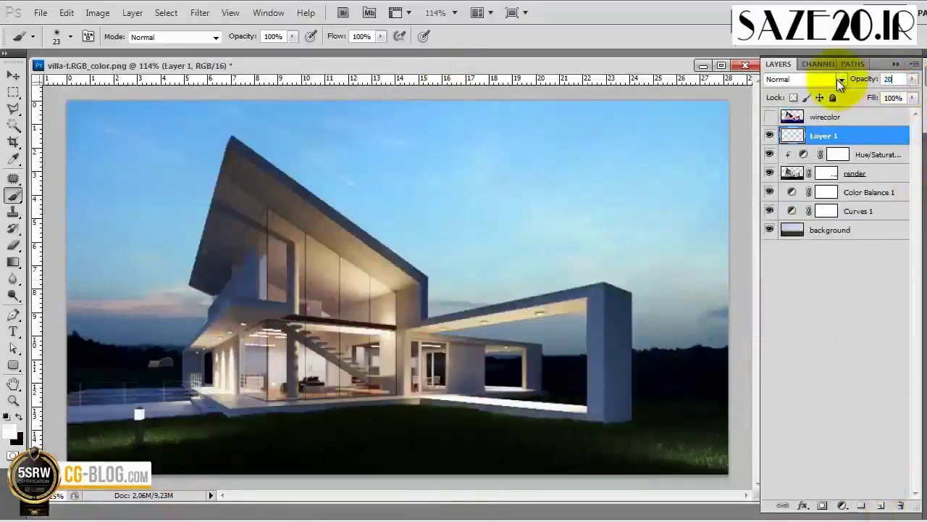
{"action": "left_click", "coordinate": [839, 79]}
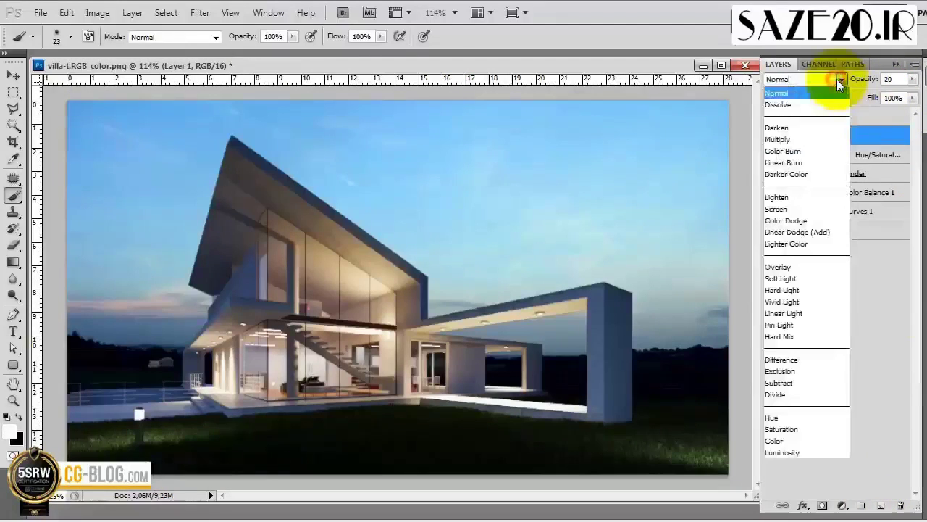
{"action": "left_click", "coordinate": [807, 278]}
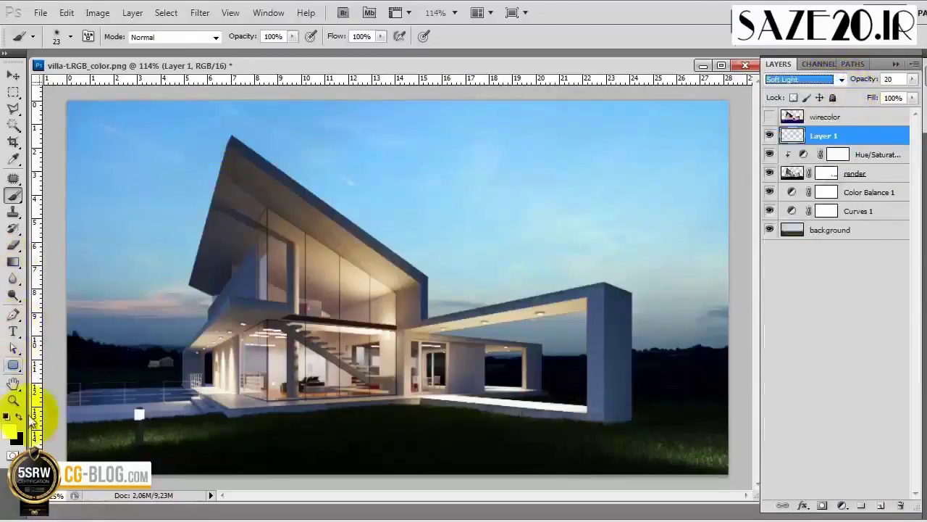
Darken the frame's right column face with a 32 px black brush and the house's left end with a 50 px one.
{"action": "left_click", "coordinate": [614, 354]}
{"action": "key", "text": "bracketright"}
{"action": "mouse_move", "coordinate": [614, 297]}
{"action": "left_mouse_down"}
{"action": "mouse_move", "coordinate": [622, 355]}
{"action": "mouse_move", "coordinate": [620, 332]}
{"action": "mouse_move", "coordinate": [615, 396]}
{"action": "left_mouse_up"}
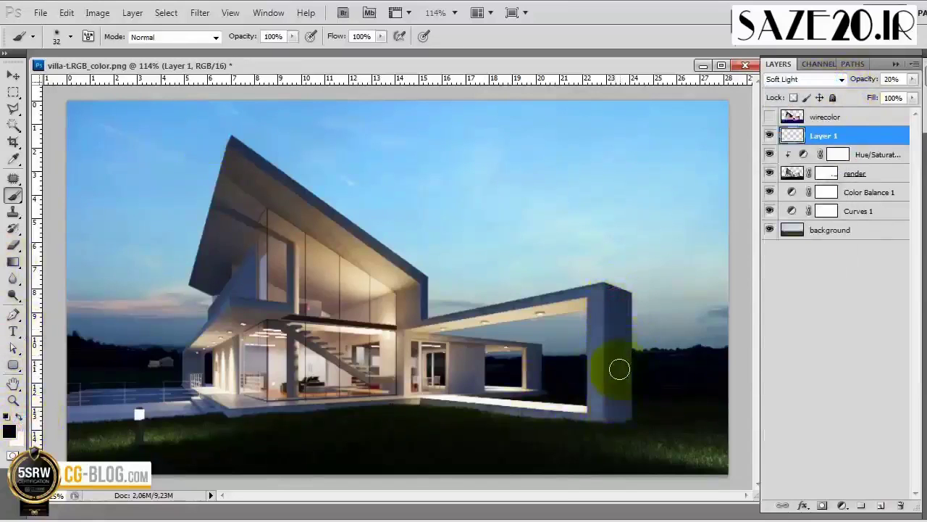
{"action": "left_click", "coordinate": [194, 368]}
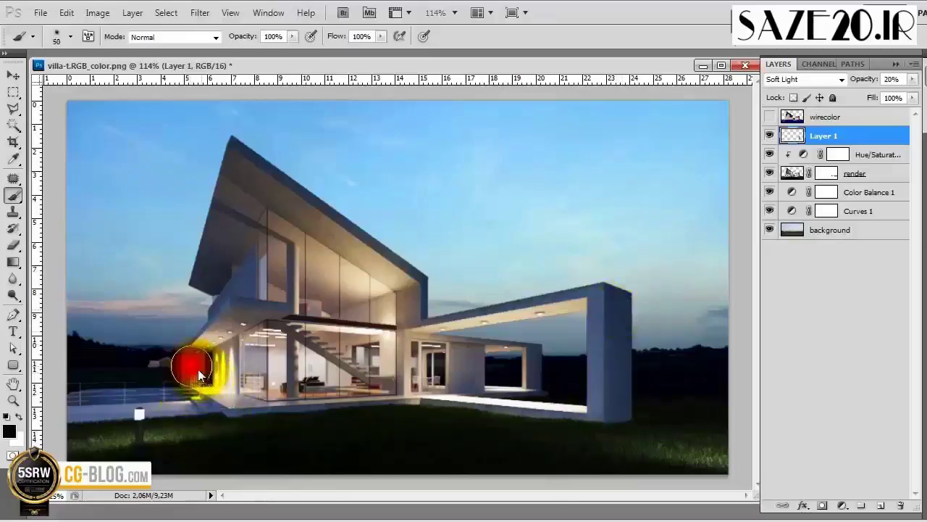
{"action": "key", "text": "bracketright"}
{"action": "key", "text": "bracketright"}
{"action": "left_click", "coordinate": [176, 389]}
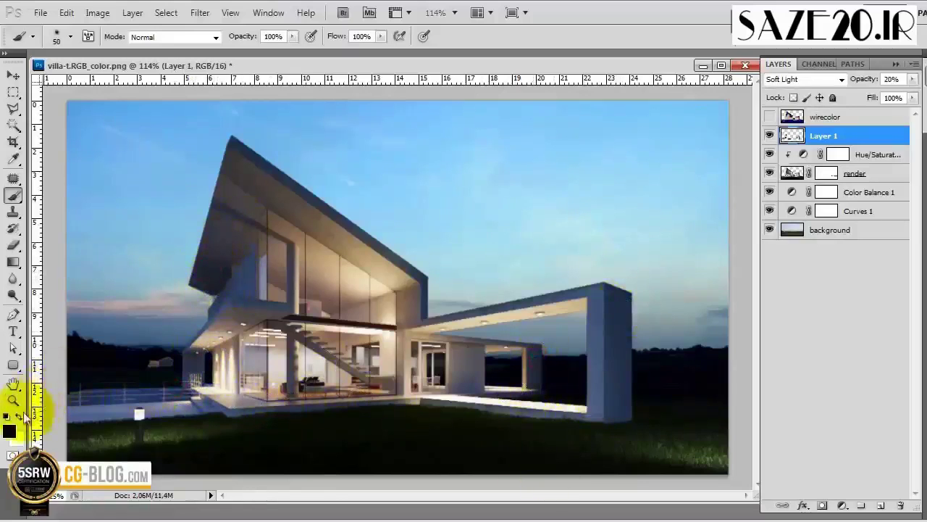
Brush white over the lit ground-floor wall at the house's left end, and compare the image with the shading layer hidden and shown.
{"action": "left_click", "coordinate": [18, 416]}
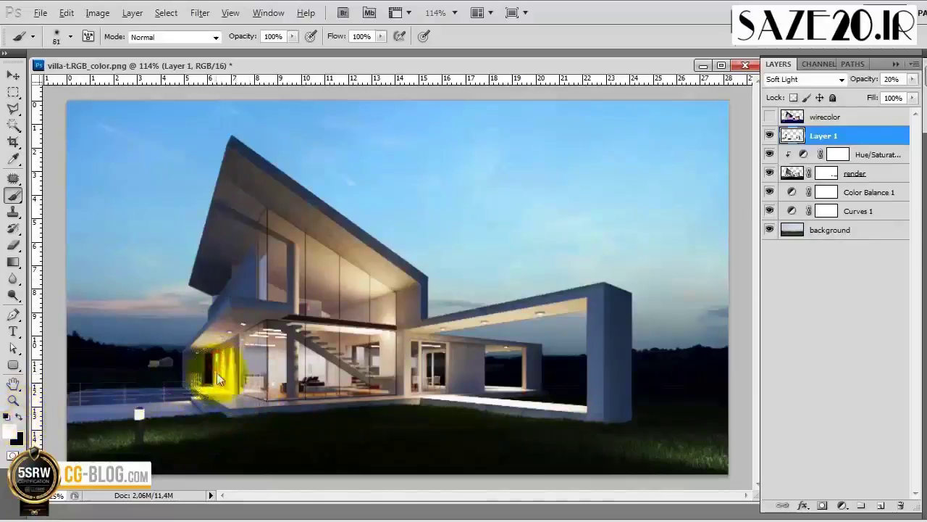
{"action": "left_click_drag", "start_coordinate": [207, 369], "coordinate": [223, 365]}
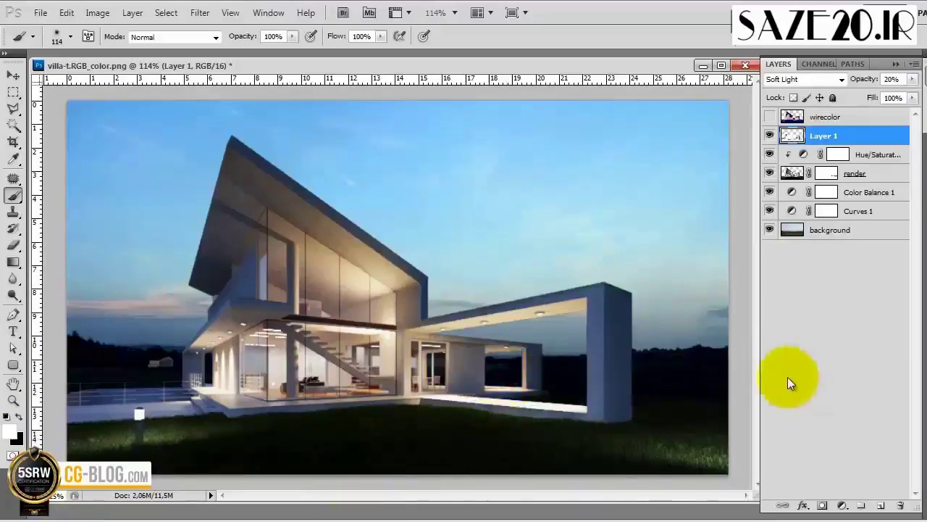
{"action": "left_click", "coordinate": [769, 135]}
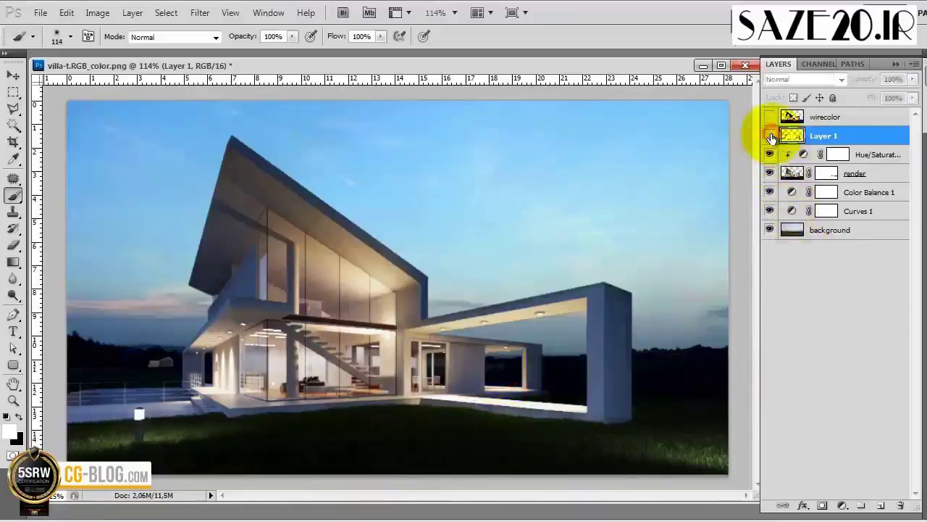
{"action": "left_click", "coordinate": [771, 137]}
{"action": "left_click", "coordinate": [770, 137]}
{"action": "left_click", "coordinate": [770, 137]}
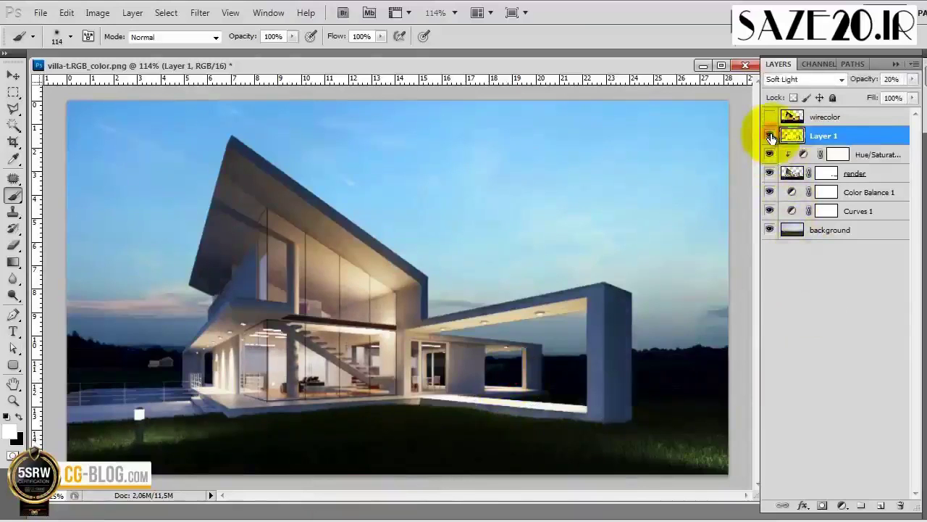
Try the shading layer at 30% opacity, compare it hidden and shown, and return the opacity to 20%.
{"action": "left_click", "coordinate": [899, 82]}
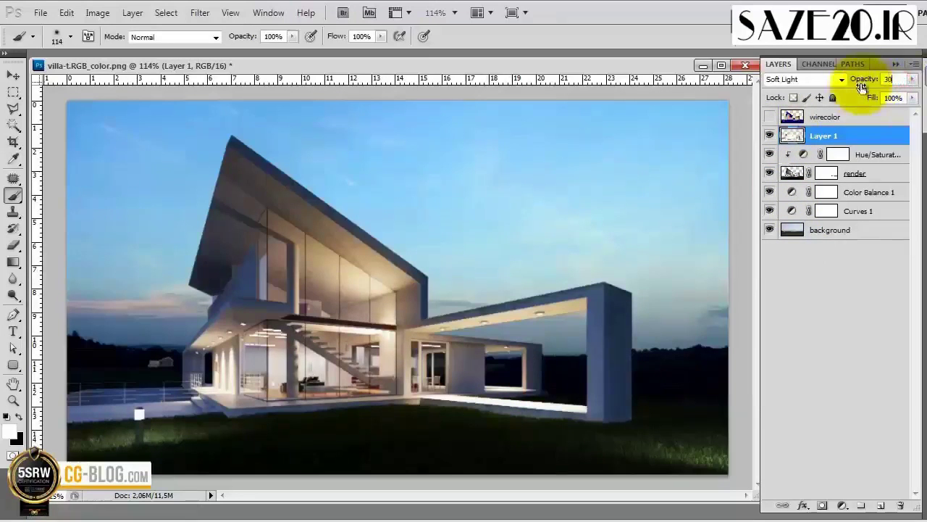
{"action": "type", "text": "30"}
{"action": "left_click", "coordinate": [768, 140]}
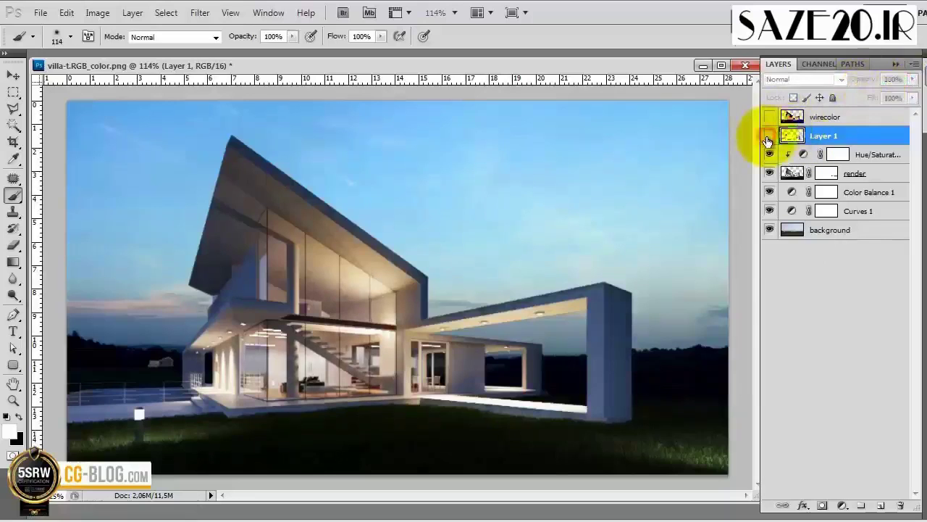
{"action": "left_click", "coordinate": [768, 140]}
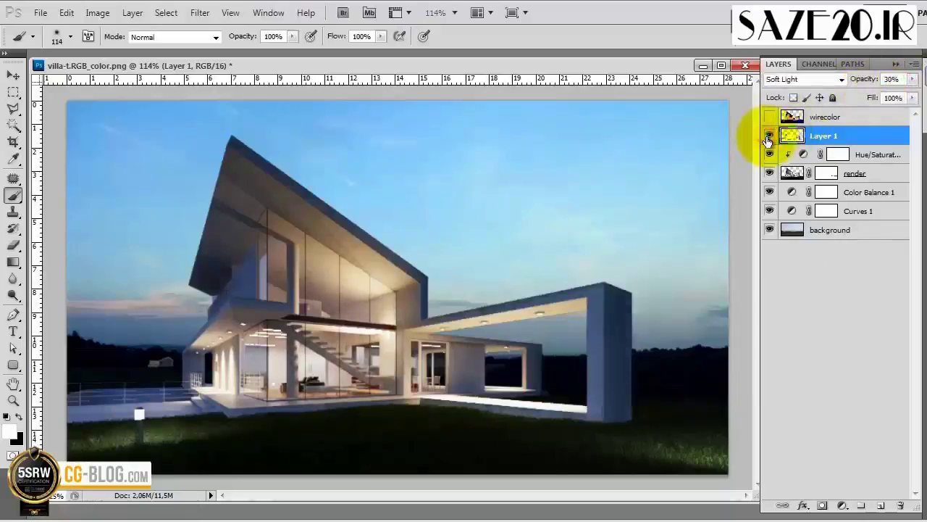
{"action": "left_click", "coordinate": [897, 79]}
{"action": "type", "text": "20"}
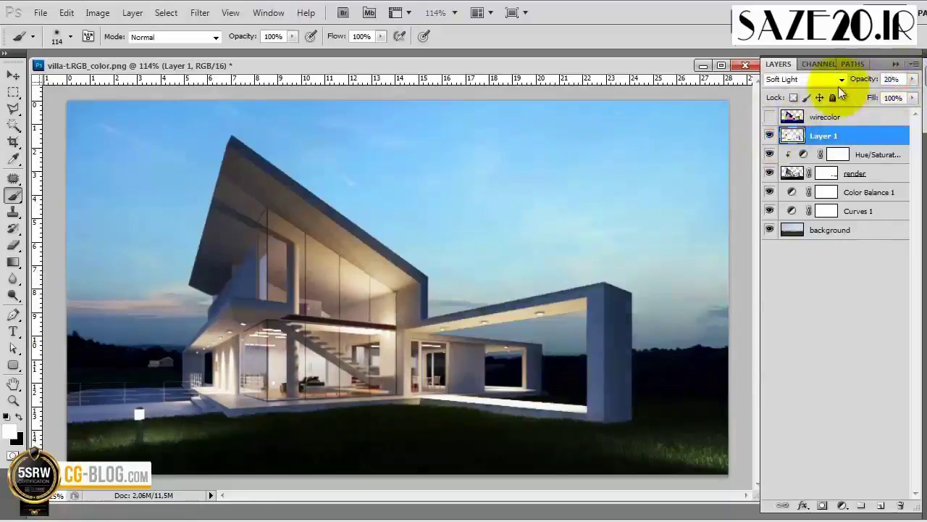
{"action": "key", "text": "Tab"}
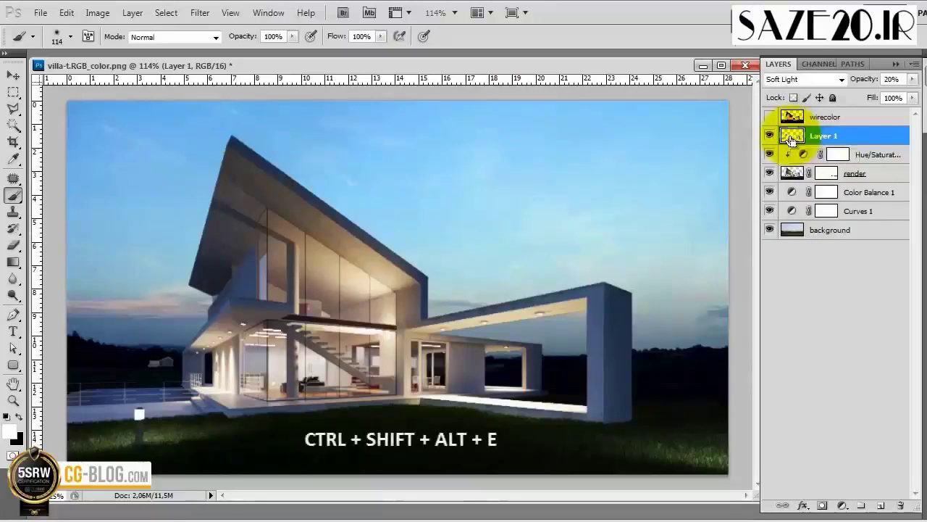
Stamp all visible layers into a new layer above the shading layer and convert it to a smart object.
{"action": "key", "text": "ctrl+shift+alt+e"}
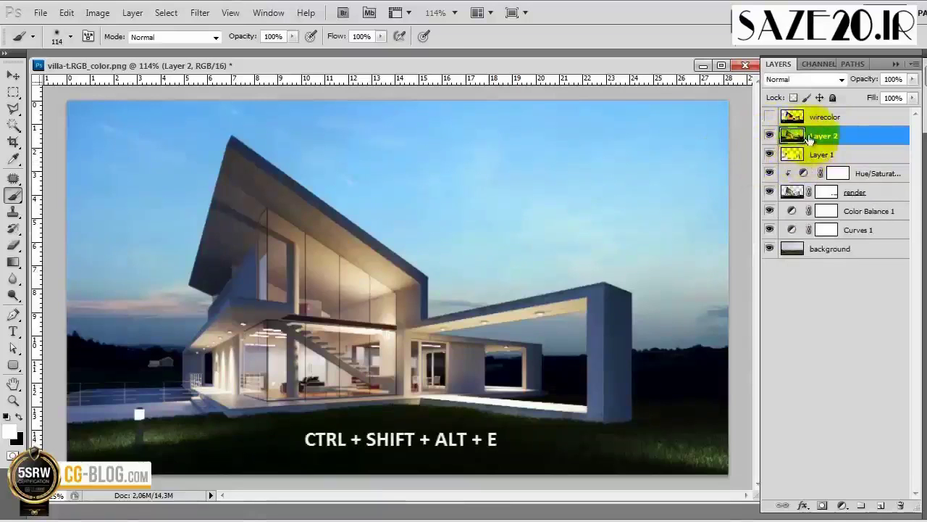
{"action": "right_click", "coordinate": [828, 137]}
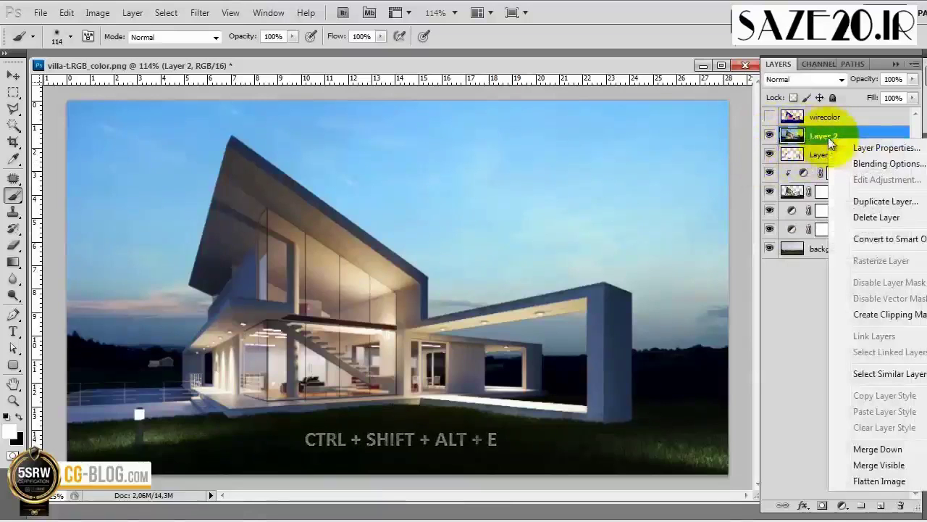
{"action": "left_click", "coordinate": [886, 243]}
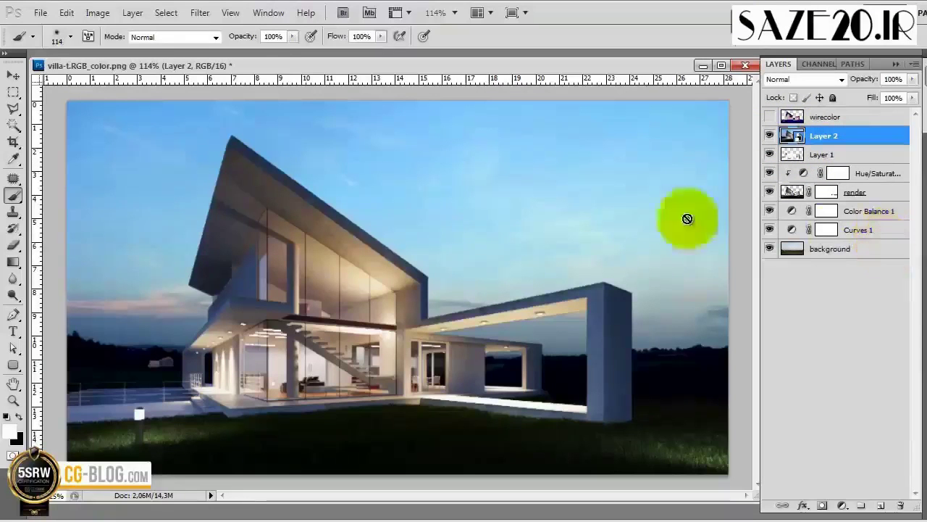
Apply an Unsharp Mask smart filter with amount 59%, radius 1.0 pixels and threshold 0 to the stamped layer, and select its filter mask.
{"action": "left_click", "coordinate": [200, 12]}
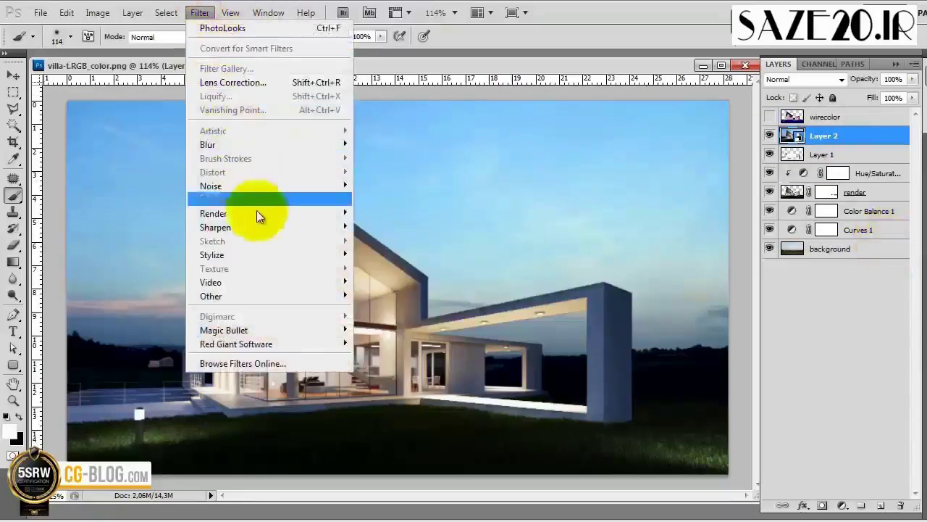
{"action": "mouse_move", "coordinate": [266, 225]}
{"action": "left_click", "coordinate": [397, 281]}
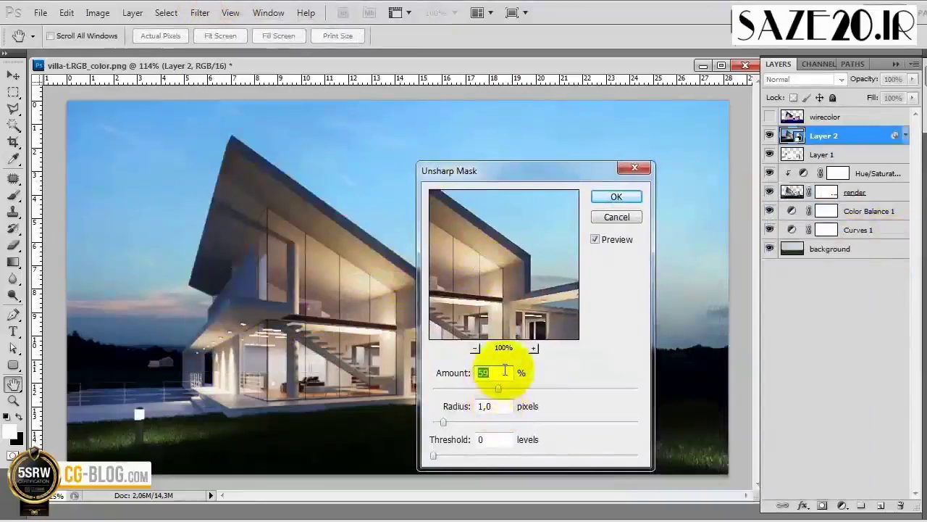
{"action": "left_click", "coordinate": [612, 197]}
{"action": "left_click", "coordinate": [816, 153]}
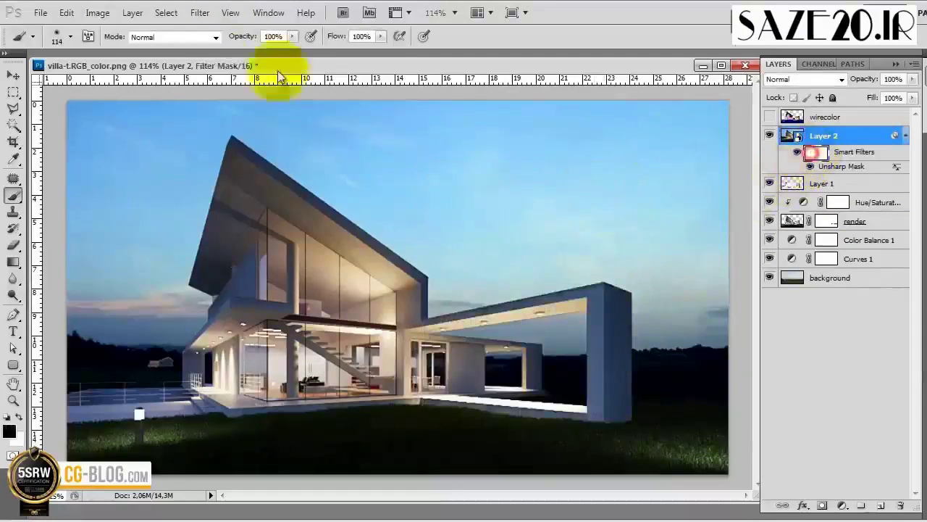
Invert the Unsharp Mask filter mask to black, paint white over the house and both grassy corners, and compare the sharpening off and on.
{"action": "left_click", "coordinate": [97, 12]}
{"action": "mouse_move", "coordinate": [109, 51]}
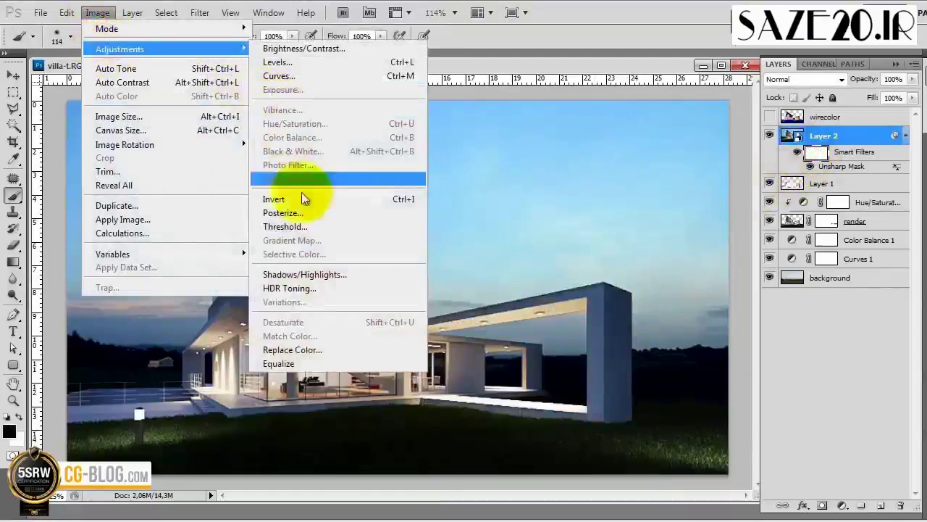
{"action": "left_click", "coordinate": [302, 198]}
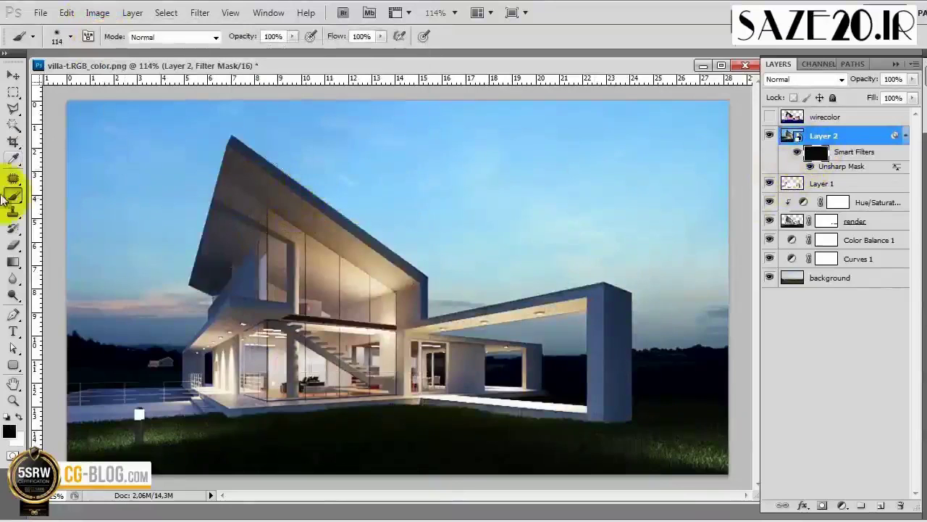
{"action": "left_click", "coordinate": [20, 416]}
{"action": "mouse_move", "coordinate": [363, 366]}
{"action": "left_mouse_down"}
{"action": "mouse_move", "coordinate": [319, 370]}
{"action": "mouse_move", "coordinate": [373, 350]}
{"action": "mouse_move", "coordinate": [312, 362]}
{"action": "mouse_move", "coordinate": [451, 360]}
{"action": "mouse_move", "coordinate": [391, 355]}
{"action": "mouse_move", "coordinate": [302, 286]}
{"action": "mouse_move", "coordinate": [298, 270]}
{"action": "mouse_move", "coordinate": [281, 290]}
{"action": "mouse_move", "coordinate": [300, 330]}
{"action": "mouse_move", "coordinate": [159, 431]}
{"action": "left_mouse_up"}
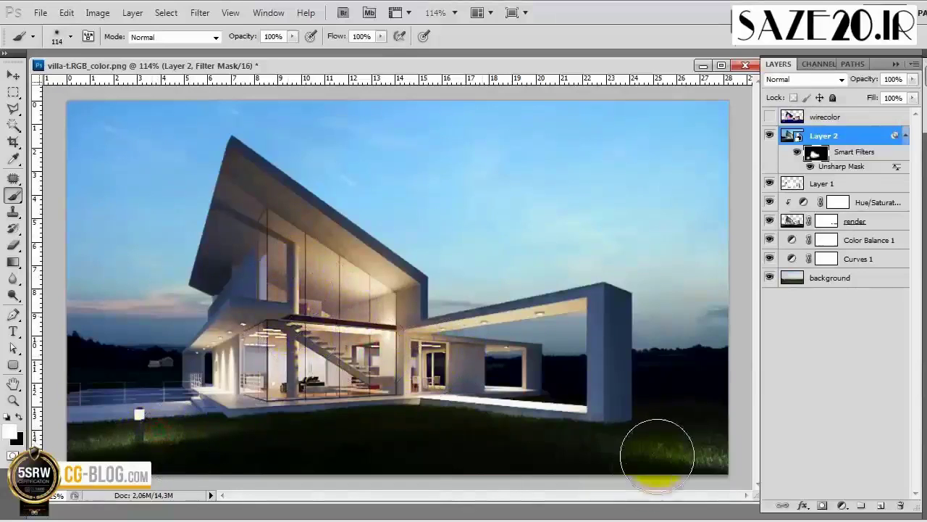
{"action": "left_click_drag", "start_coordinate": [652, 451], "coordinate": [710, 456]}
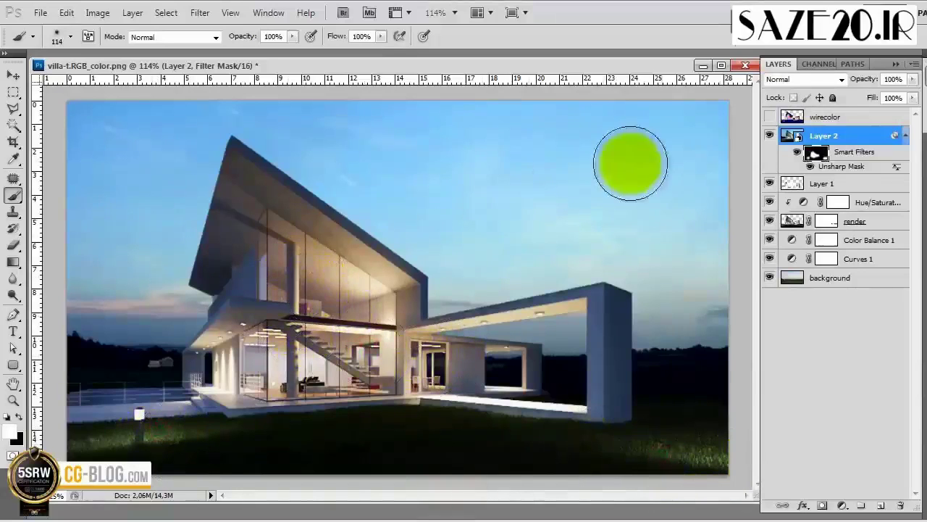
{"action": "left_click", "coordinate": [811, 153]}
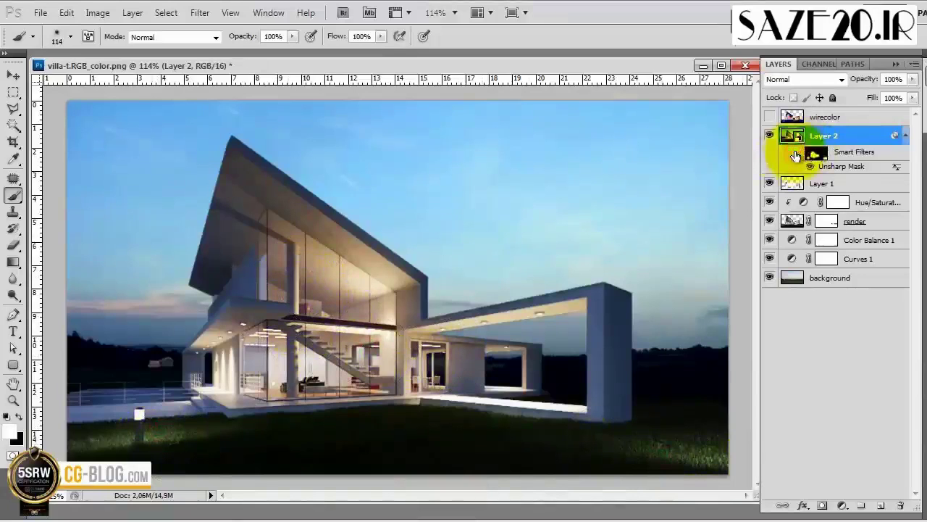
Open nice-flare.jpg and copy its image into the house composite as a new layer, accepting the different bit depth.
{"action": "key", "text": "v"}
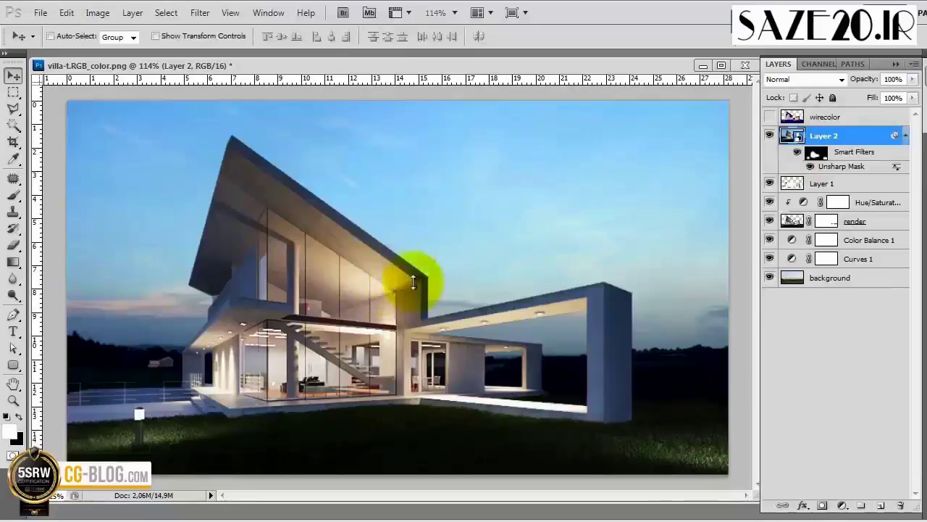
{"action": "left_click", "coordinate": [414, 207]}
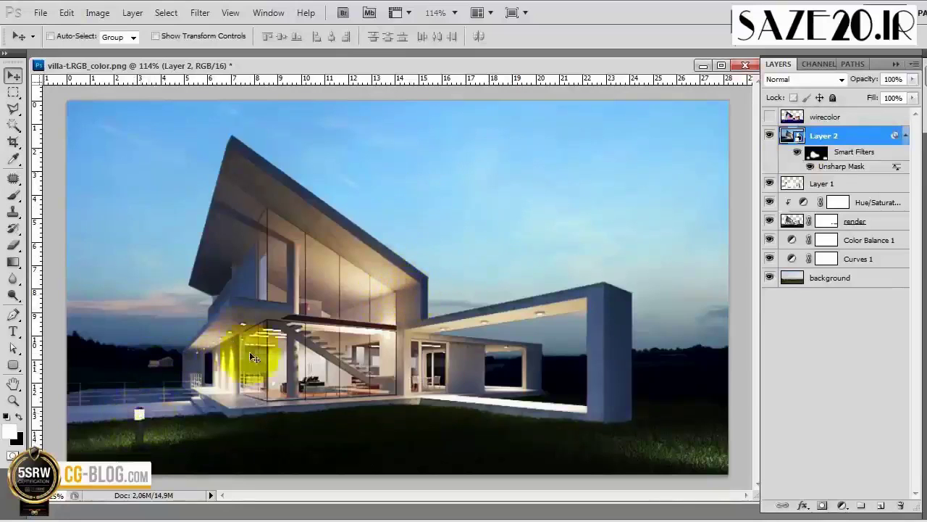
{"action": "left_click", "coordinate": [590, 50]}
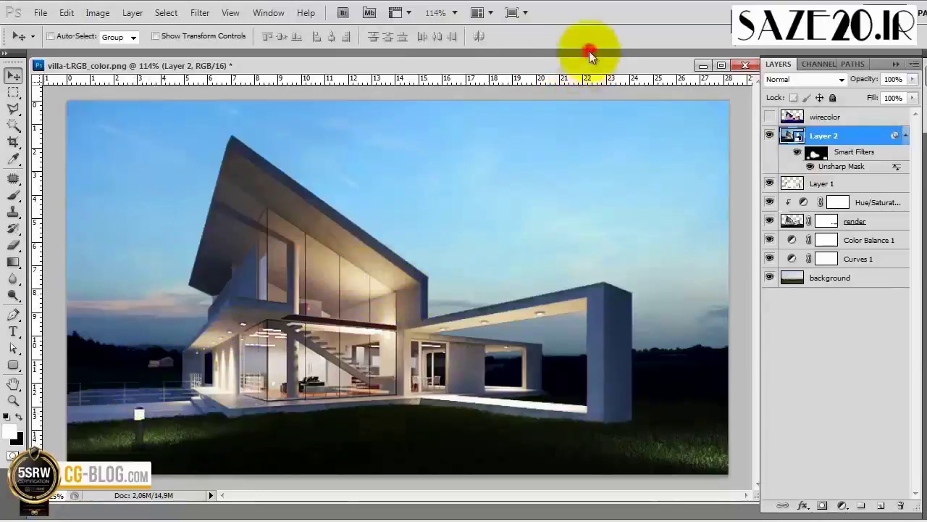
{"action": "double_click", "coordinate": [456, 168]}
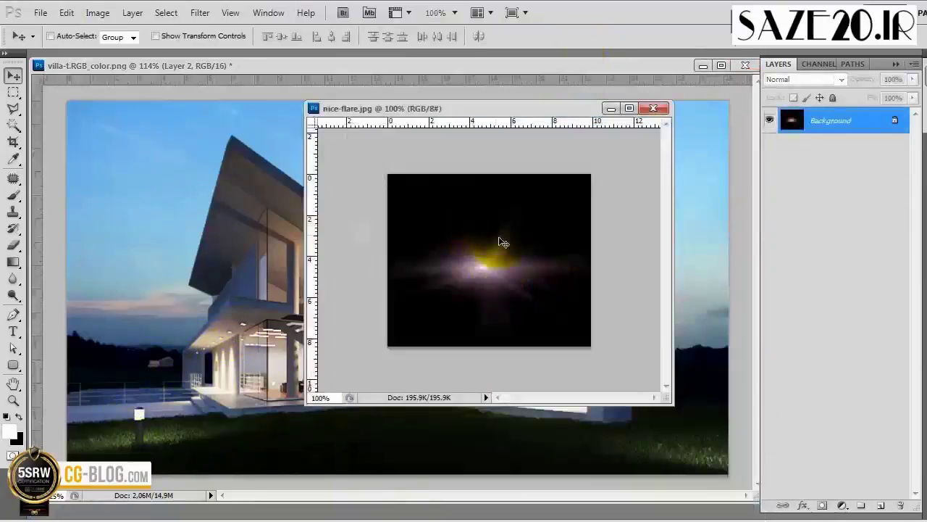
{"action": "left_click_drag", "start_coordinate": [503, 243], "coordinate": [263, 319]}
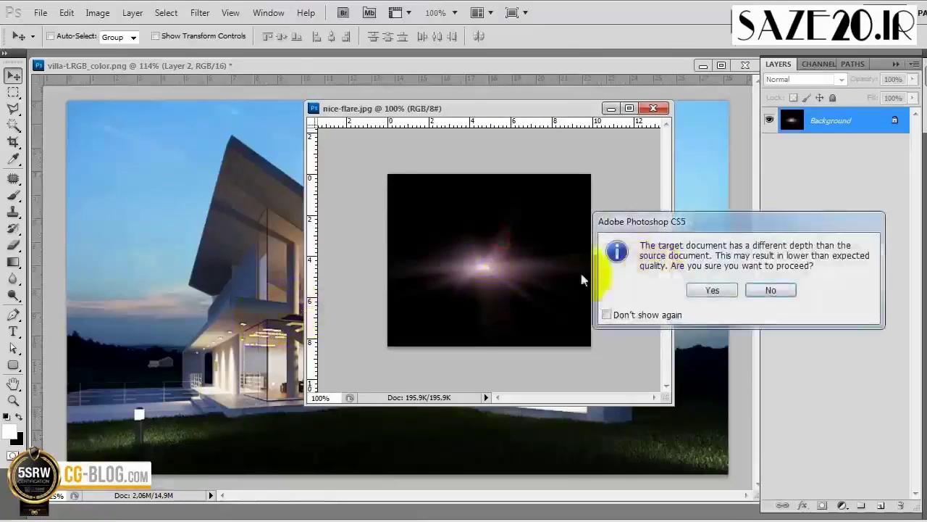
{"action": "left_click", "coordinate": [704, 290]}
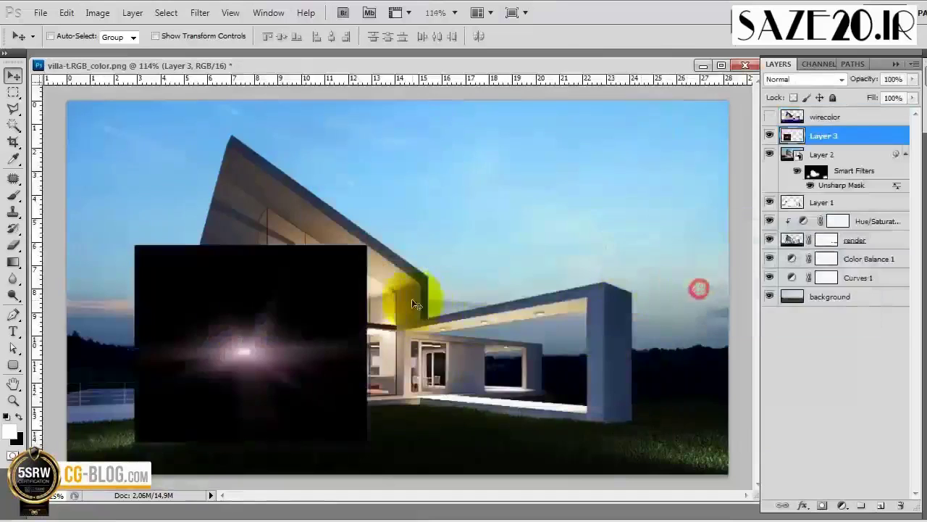
Set the flare layer to Screen blending, shrink it and place it over the garden lamp, and compare it hidden and shown.
{"action": "left_click", "coordinate": [815, 80]}
{"action": "left_click", "coordinate": [802, 206]}
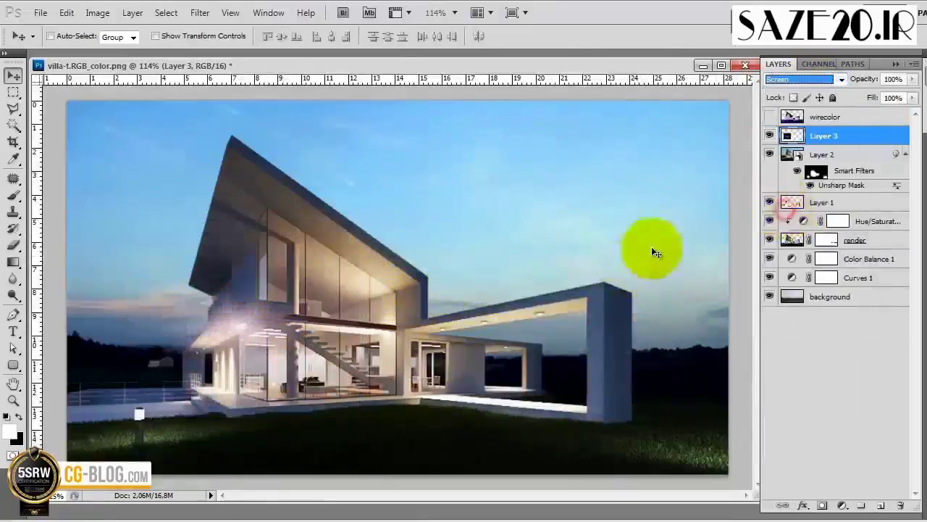
{"action": "left_click_drag", "start_coordinate": [402, 274], "coordinate": [219, 342]}
{"action": "key", "text": "ctrl+t"}
{"action": "left_click_drag", "start_coordinate": [197, 403], "coordinate": [418, 213]}
{"action": "key", "text": "Return"}
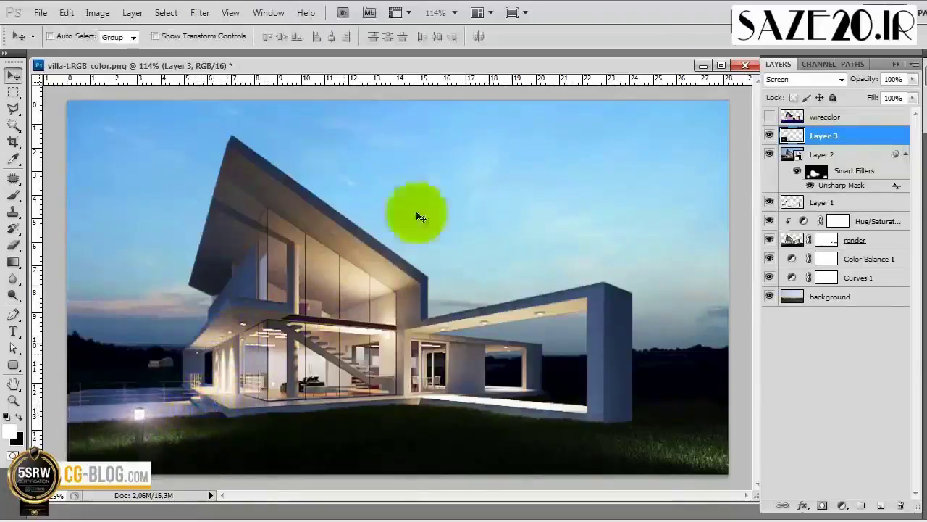
{"action": "left_click", "coordinate": [769, 136]}
{"action": "left_click", "coordinate": [770, 136]}
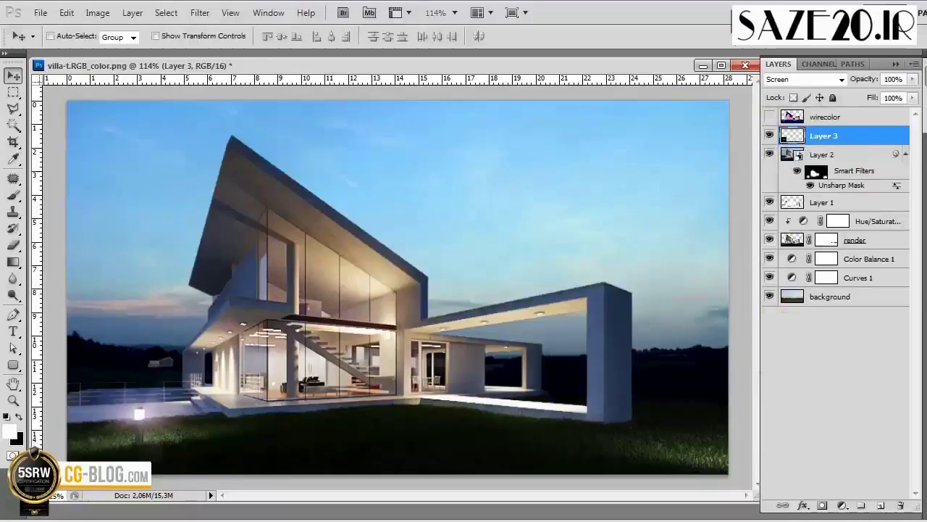
Switch to the browser to examine the "michael bay lens flare" image results as references, and return to Photoshop.
{"action": "key", "text": "alt+Tab"}
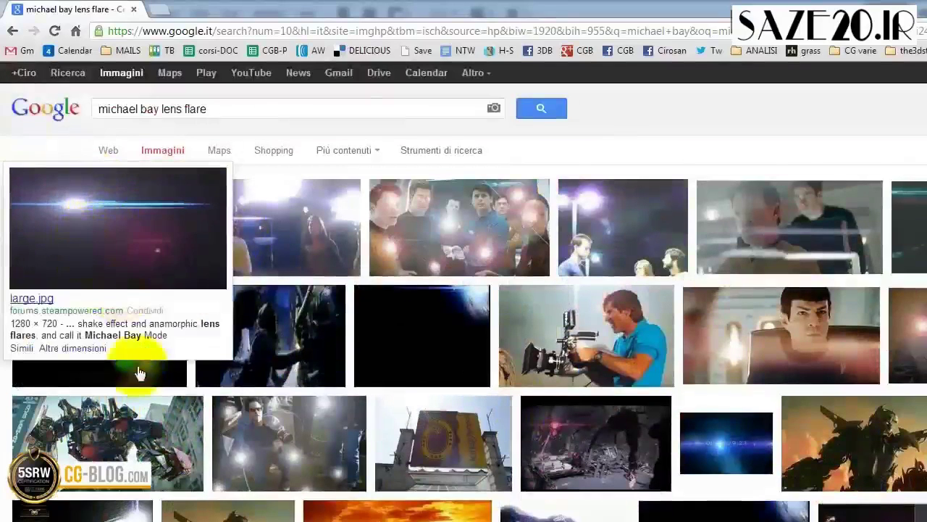
{"action": "scroll", "coordinate": [428, 466], "scroll_direction": "down", "scroll_amount": 1}
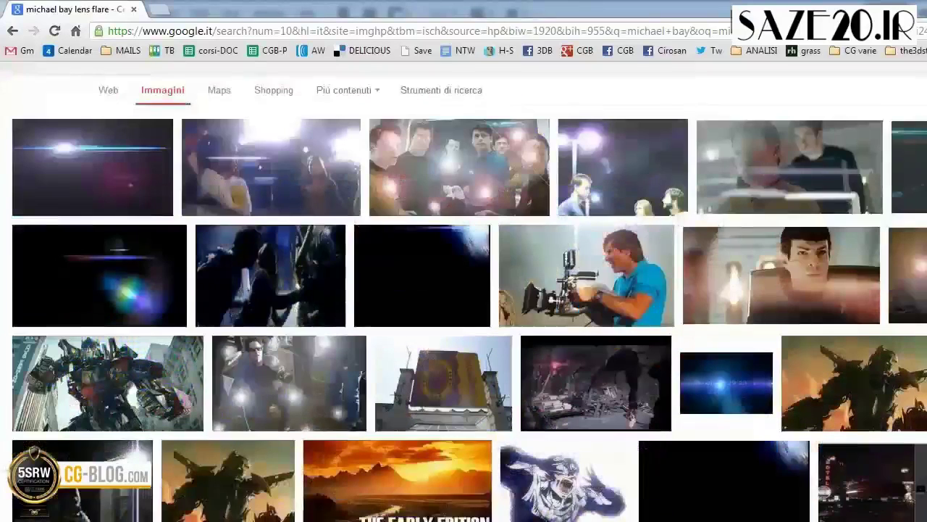
{"action": "key", "text": "alt+Tab"}
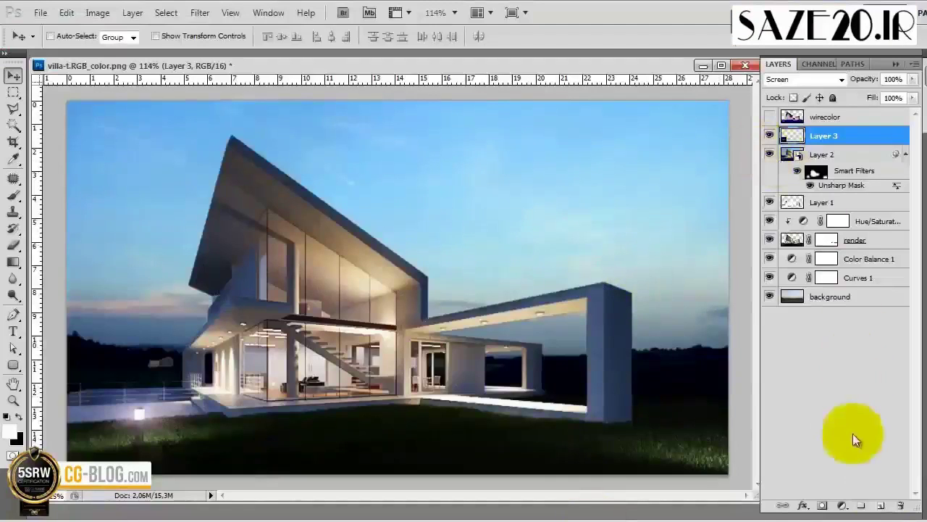
Add a new layer above the flare layer and set the foreground colour to a saturated blue.
{"action": "left_click", "coordinate": [880, 505]}
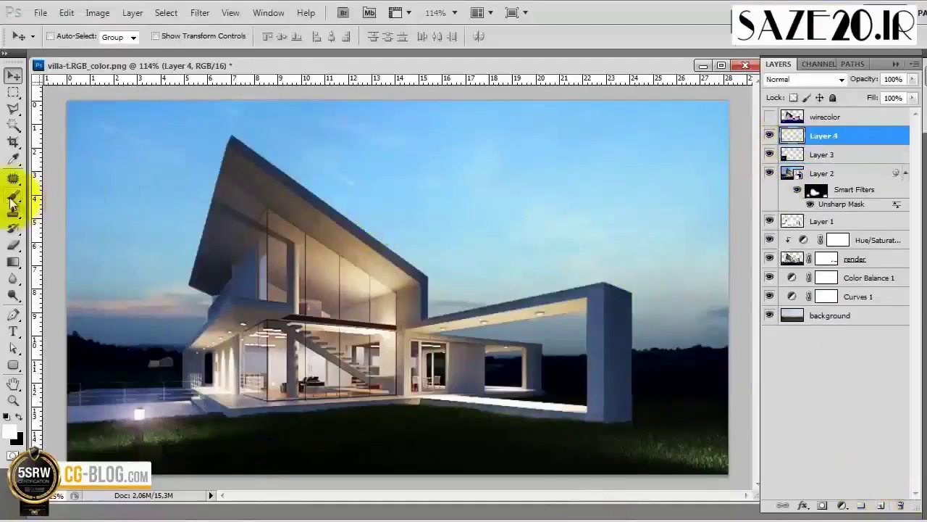
{"action": "left_click", "coordinate": [13, 158]}
{"action": "left_click", "coordinate": [9, 432]}
{"action": "left_click", "coordinate": [564, 352]}
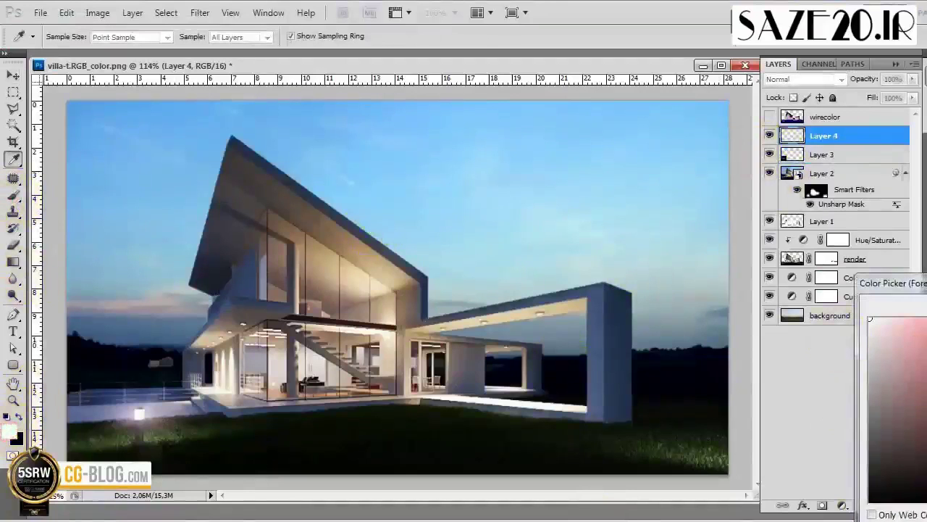
{"action": "key", "text": "Return"}
Brush a horizontal blue band across the full image width along the house's base with a soft 90-pixel brush.
{"action": "key", "text": "b"}
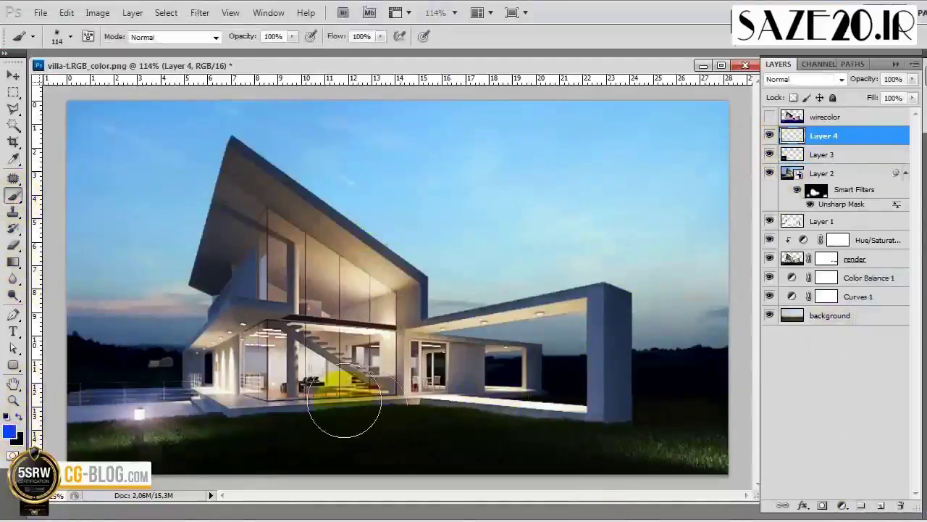
{"action": "left_click", "coordinate": [153, 406]}
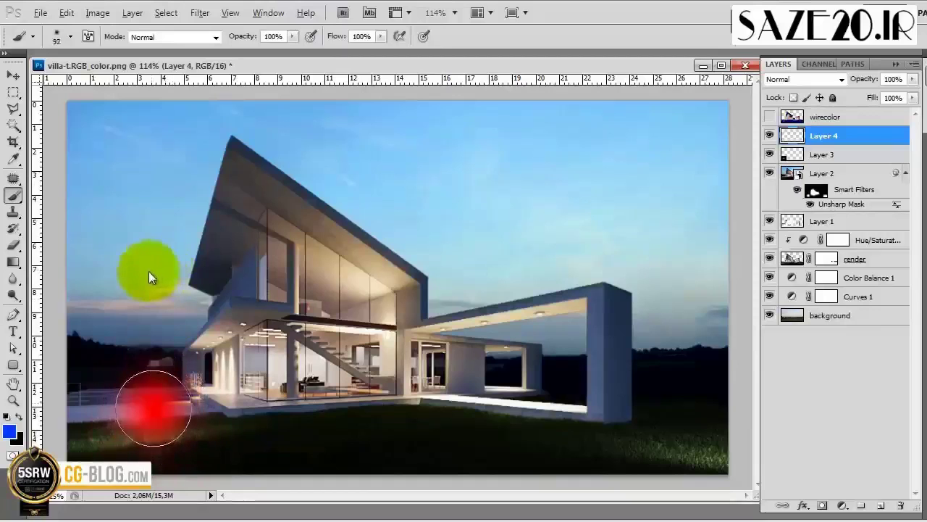
{"action": "key", "text": "["}
{"action": "key", "text": "["}
{"action": "left_click", "coordinate": [75, 416]}
{"action": "left_click_drag", "start_coordinate": [145, 406], "coordinate": [728, 417]}
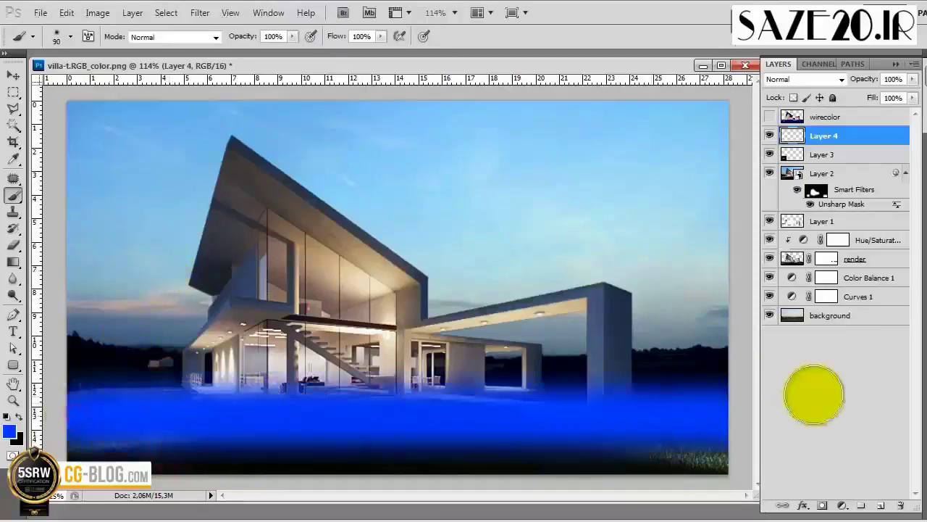
Set the blue band layer to 30% opacity with Soft Light blending, and compare the image with it hidden and shown.
{"action": "left_click", "coordinate": [893, 80]}
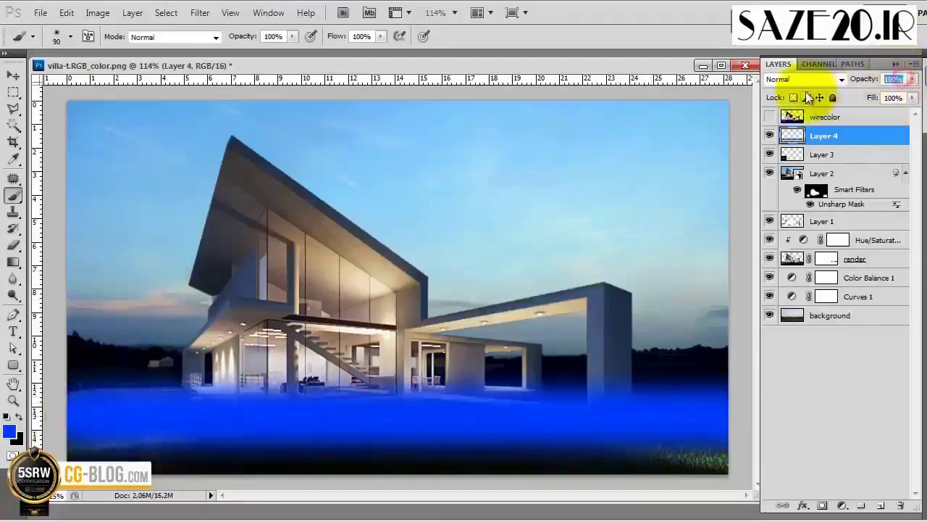
{"action": "type", "text": "30"}
{"action": "key", "text": "Return"}
{"action": "left_click", "coordinate": [811, 79]}
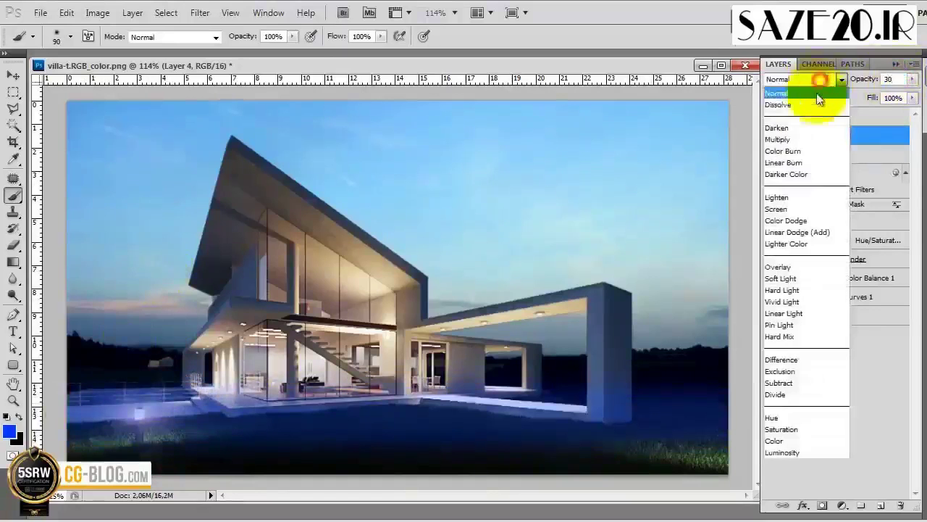
{"action": "left_click", "coordinate": [782, 279]}
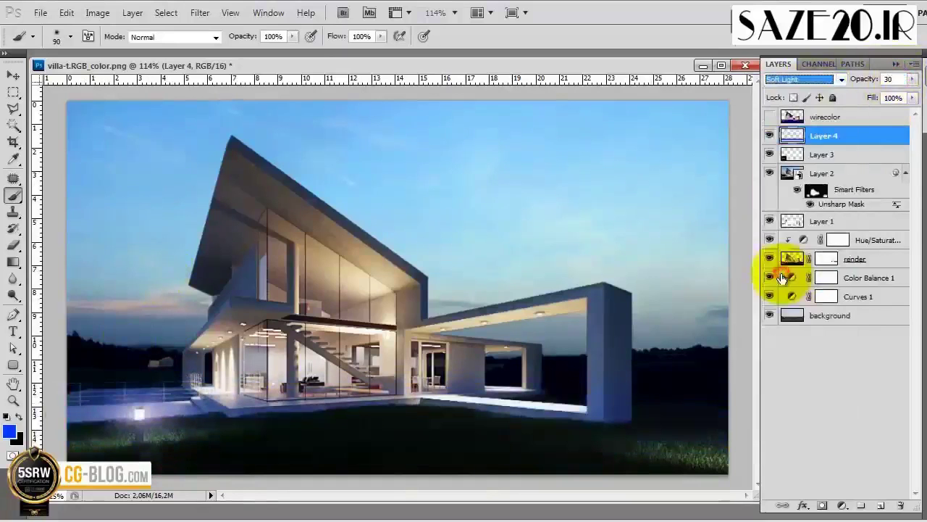
{"action": "left_click", "coordinate": [770, 137]}
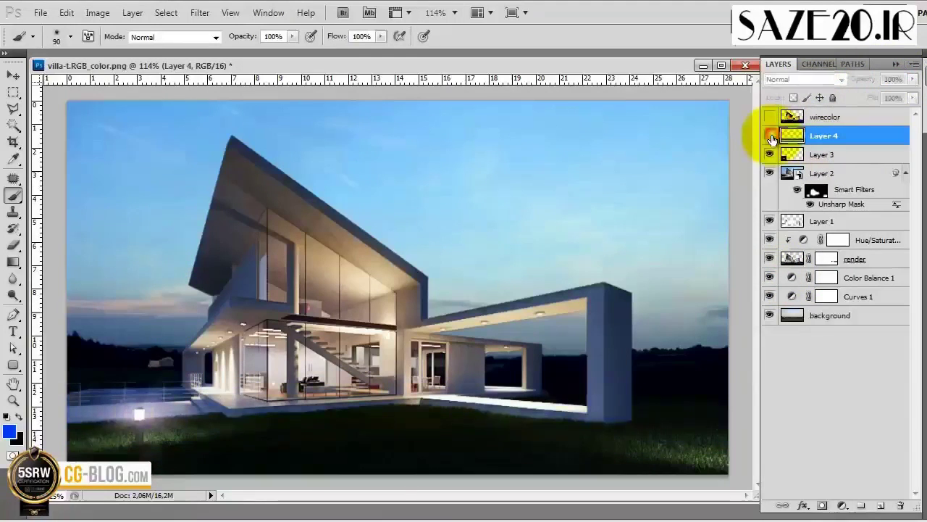
{"action": "left_click", "coordinate": [771, 137]}
{"action": "left_click", "coordinate": [771, 137]}
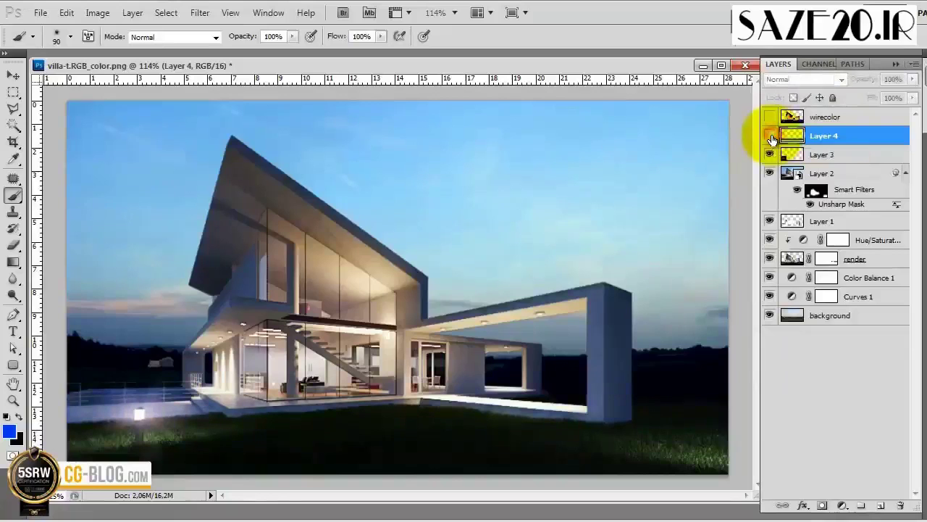
{"action": "left_click", "coordinate": [771, 137]}
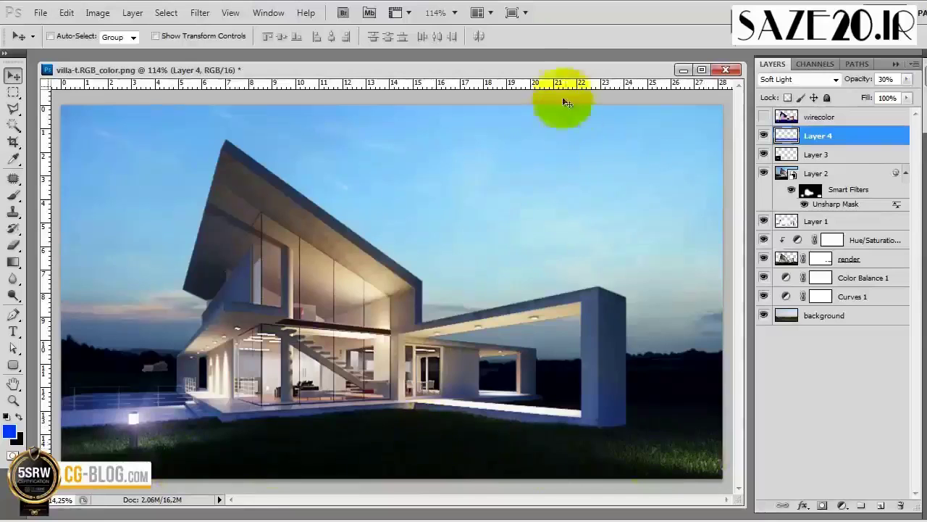
Open real-grass..jpg, copy it into the house composite as a new layer, and position it over the lawn along the image's lower edge.
{"action": "key", "text": "ctrl+o"}
{"action": "double_click", "coordinate": [536, 238]}
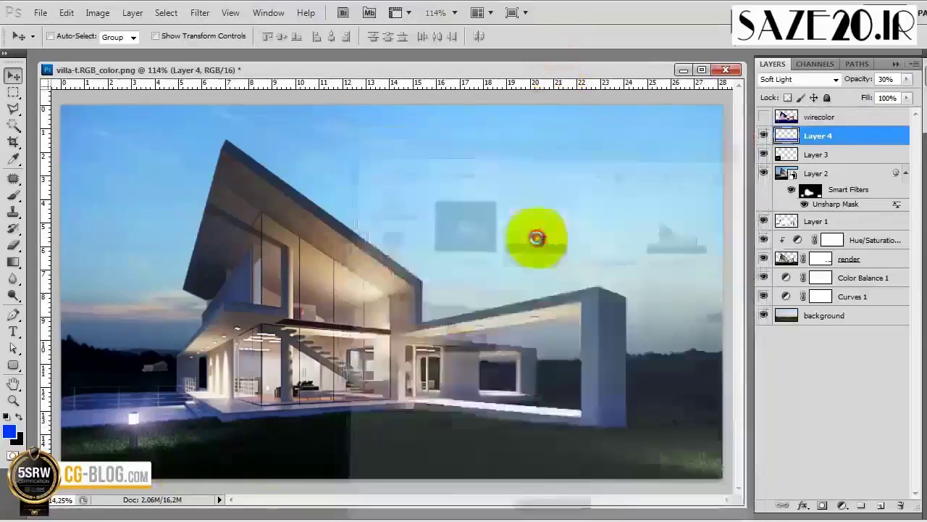
{"action": "left_click", "coordinate": [329, 82]}
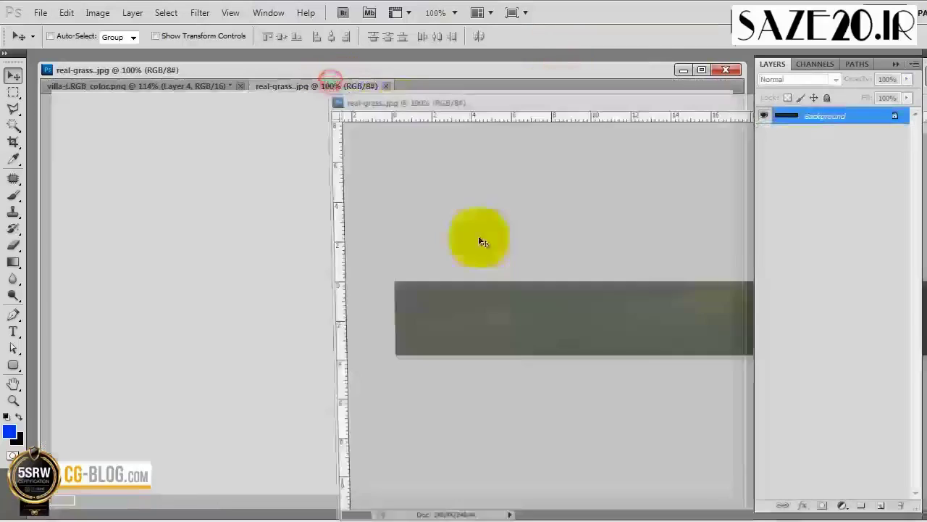
{"action": "left_click_drag", "start_coordinate": [498, 305], "coordinate": [258, 336]}
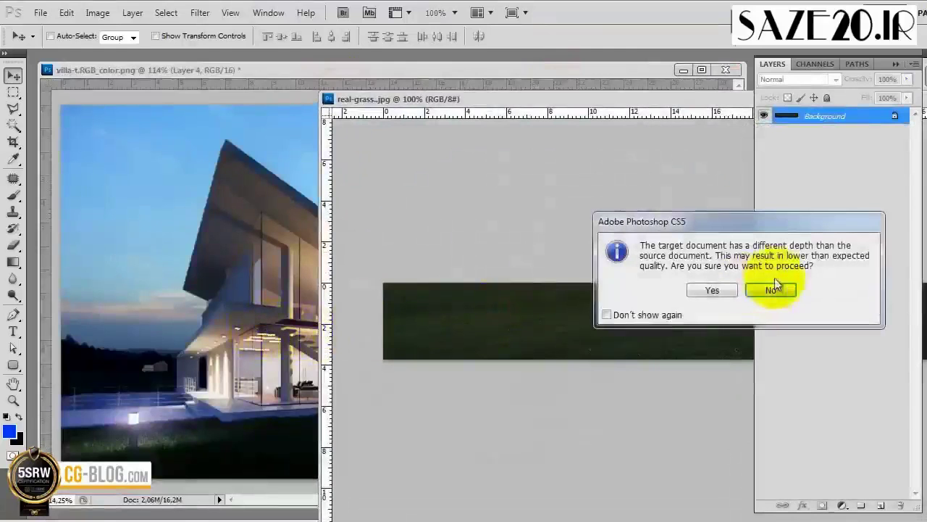
{"action": "left_click", "coordinate": [724, 290]}
{"action": "left_click_drag", "start_coordinate": [397, 293], "coordinate": [394, 435]}
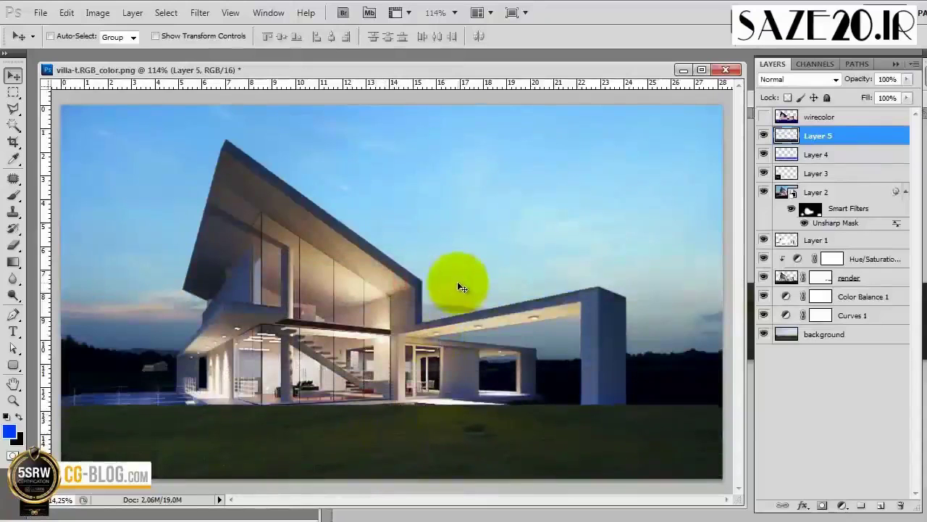
Show the wirecolor layer and select its dark blue ground area with the Magic Wand at tolerance 32.
{"action": "left_click", "coordinate": [763, 117]}
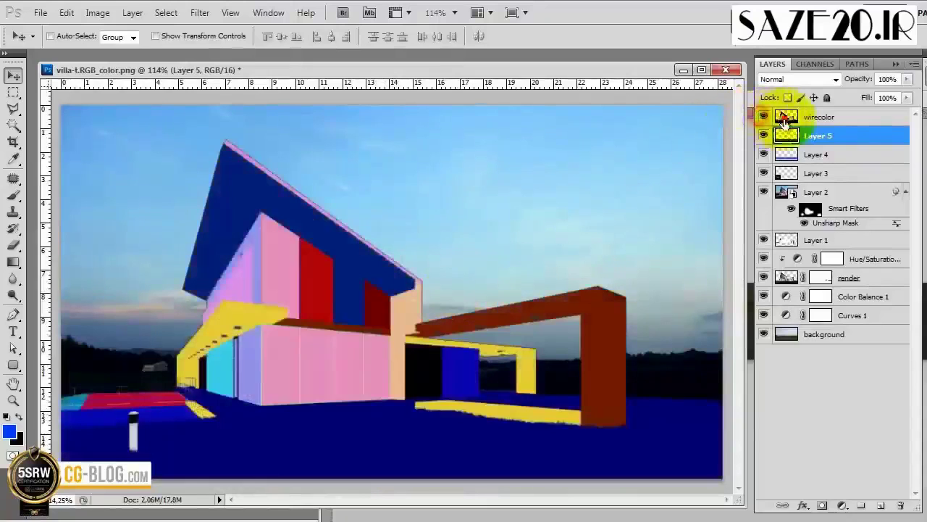
{"action": "left_click", "coordinate": [785, 120]}
{"action": "left_click", "coordinate": [13, 125]}
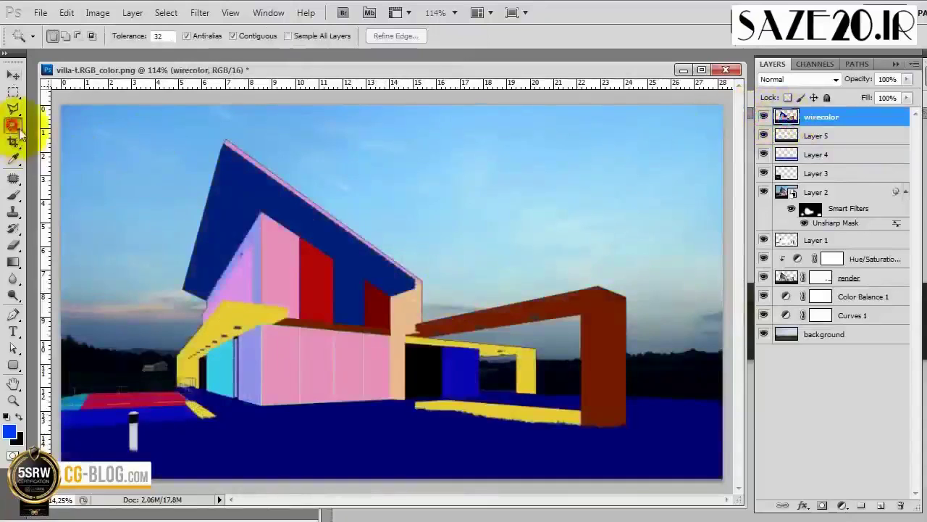
{"action": "left_click", "coordinate": [369, 459]}
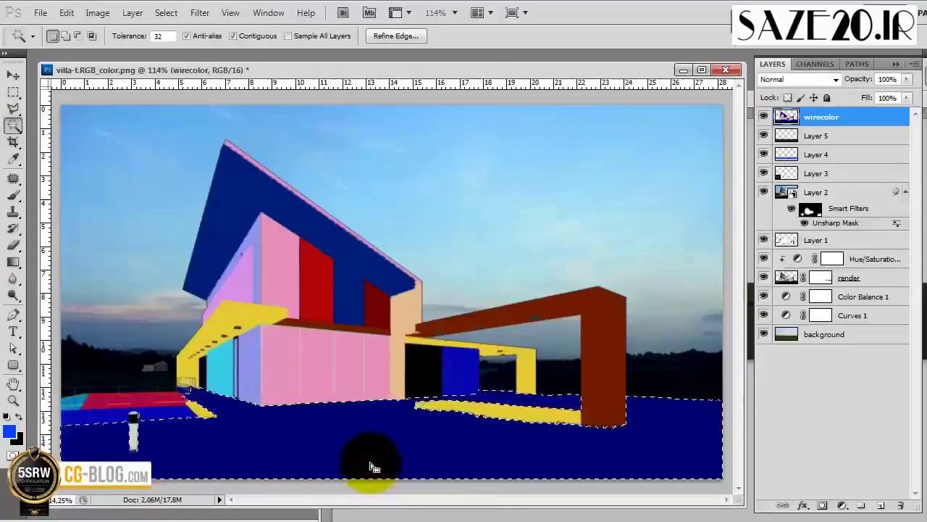
Hide the wirecolor layer and turn the ground selection into a layer mask on the grass layer, Layer 5.
{"action": "left_click", "coordinate": [764, 117]}
{"action": "left_click", "coordinate": [781, 136]}
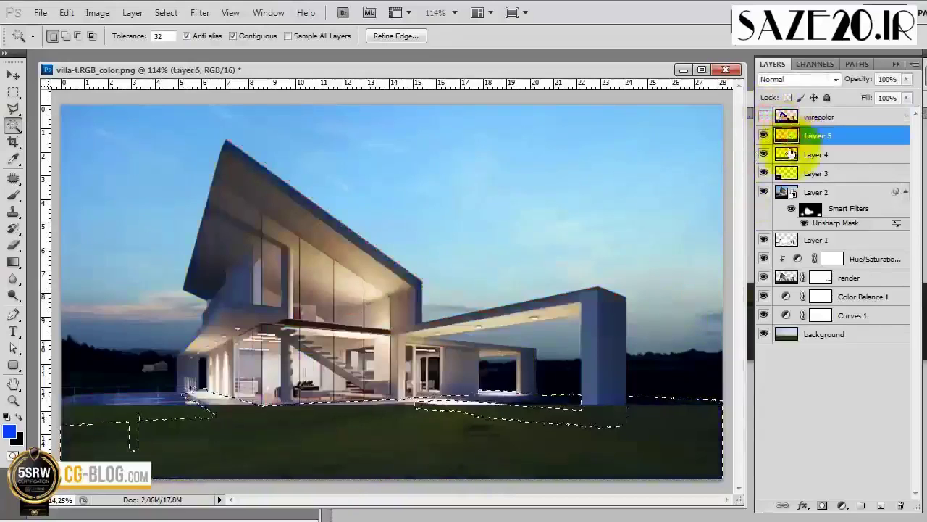
{"action": "left_click", "coordinate": [821, 505]}
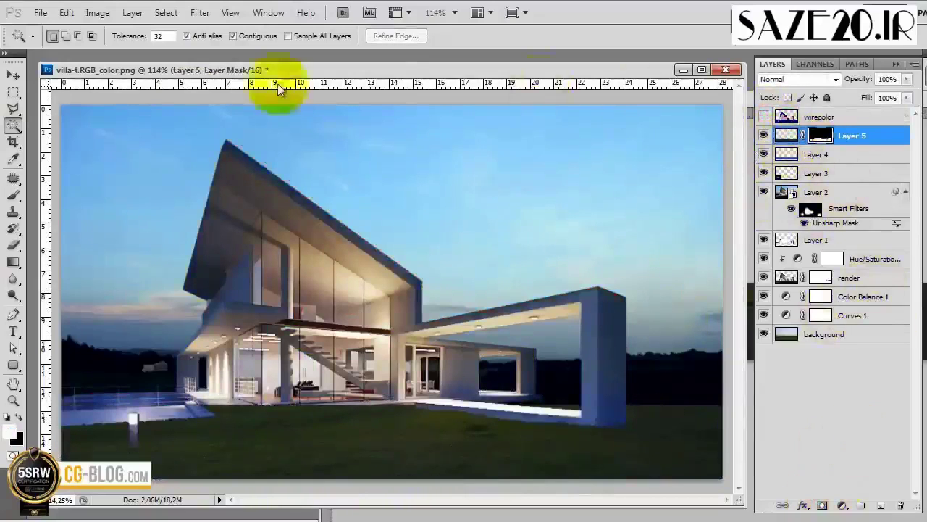
Paint black on the grass layer's mask with a soft brush of about 53 to 65 pixels along the house's base and around the lamp.
{"action": "left_click", "coordinate": [15, 196]}
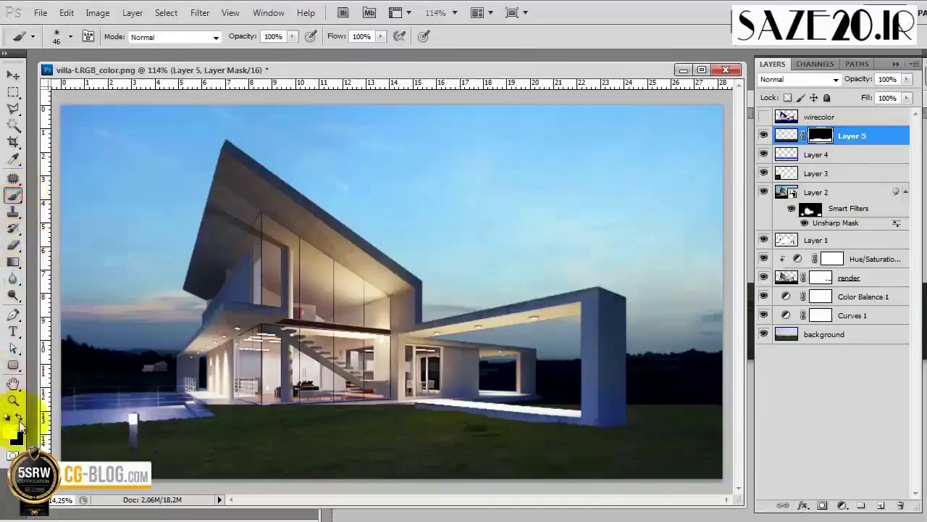
{"action": "key", "text": "bracketright"}
{"action": "key", "text": "bracketright"}
{"action": "key", "text": "bracketright"}
{"action": "key", "text": "bracketright"}
{"action": "key", "text": "bracketright"}
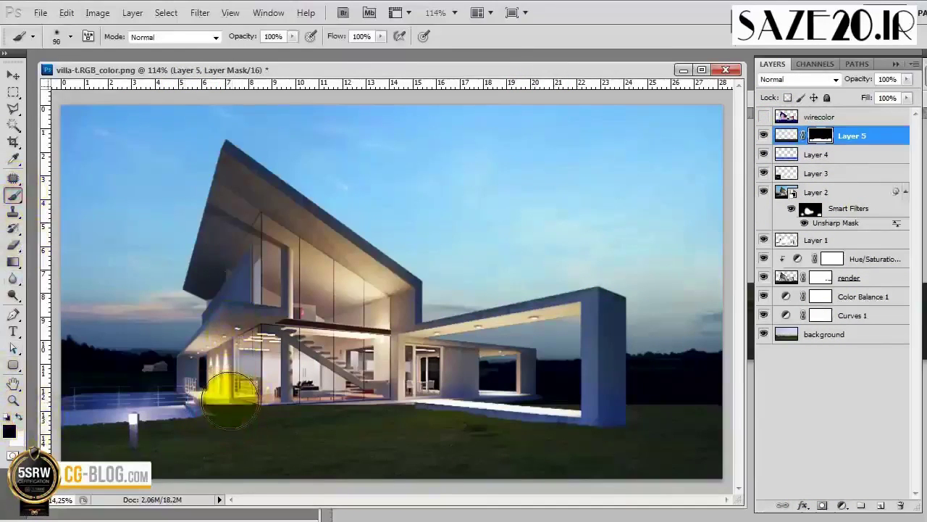
{"action": "right_click", "coordinate": [216, 392]}
{"action": "right_click", "coordinate": [208, 393], "text": "alt"}
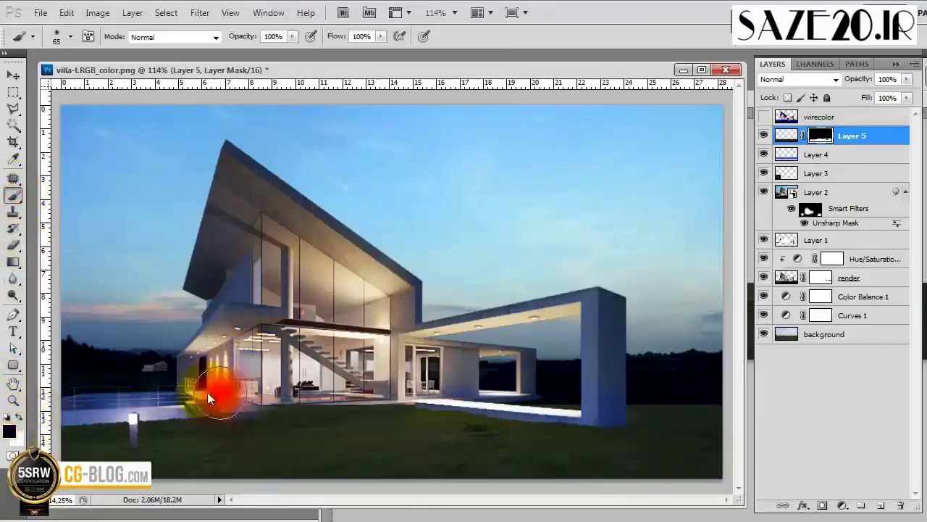
{"action": "left_click", "coordinate": [134, 414]}
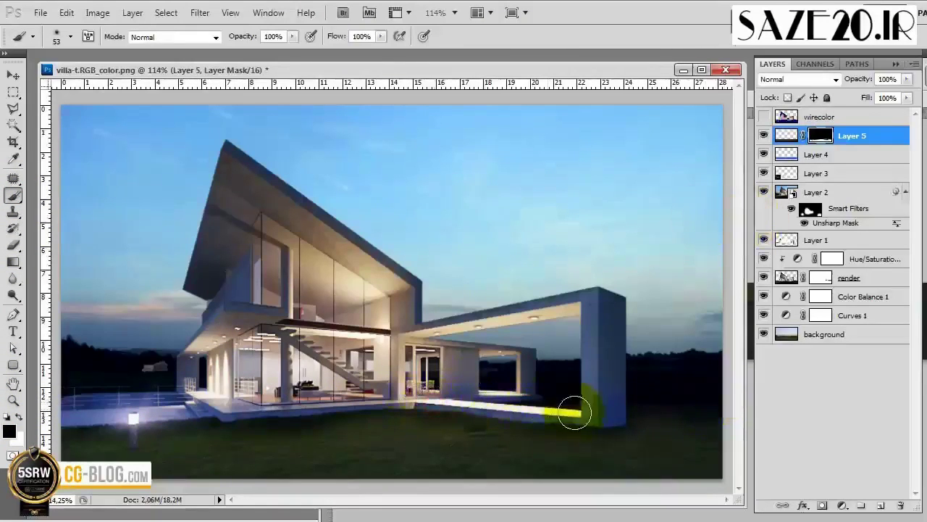
Add a Curves adjustment clipped to the grass layer and darken the midtones with a point at input 152, output 117.
{"action": "left_click", "coordinate": [786, 135]}
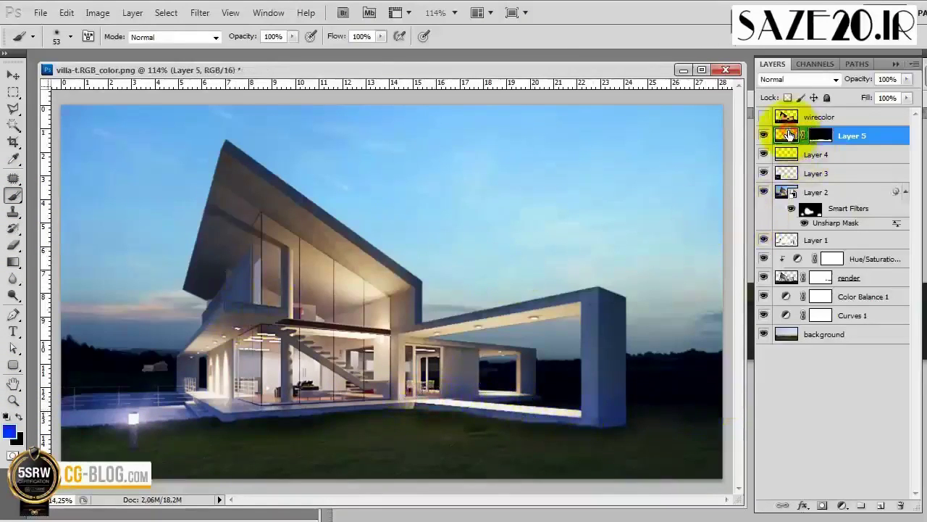
{"action": "left_click", "coordinate": [842, 505]}
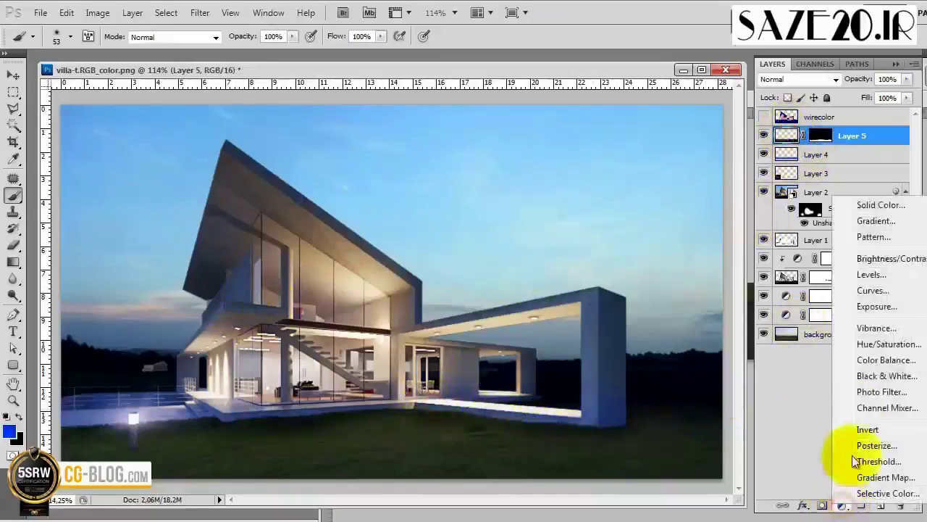
{"action": "left_click", "coordinate": [873, 291]}
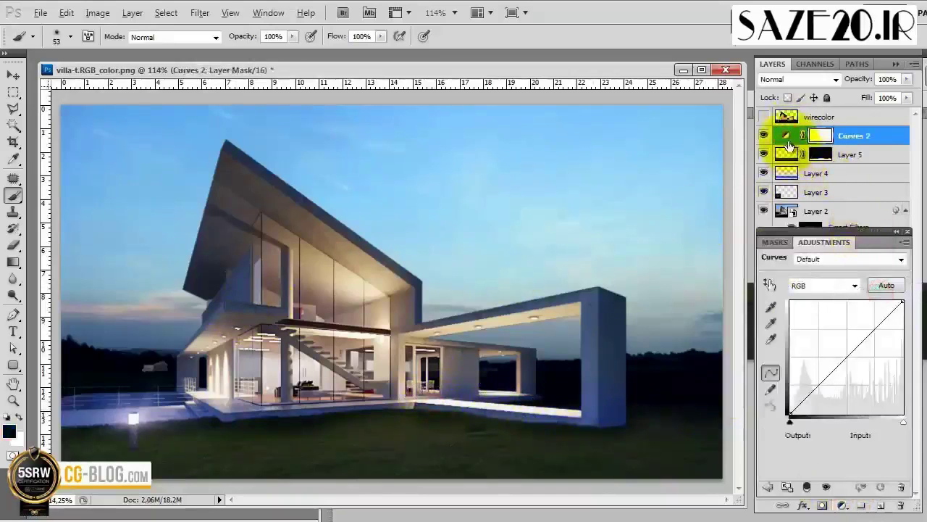
{"action": "left_click_drag", "start_coordinate": [823, 242], "coordinate": [624, 94]}
{"action": "left_click_drag", "start_coordinate": [627, 223], "coordinate": [643, 234]}
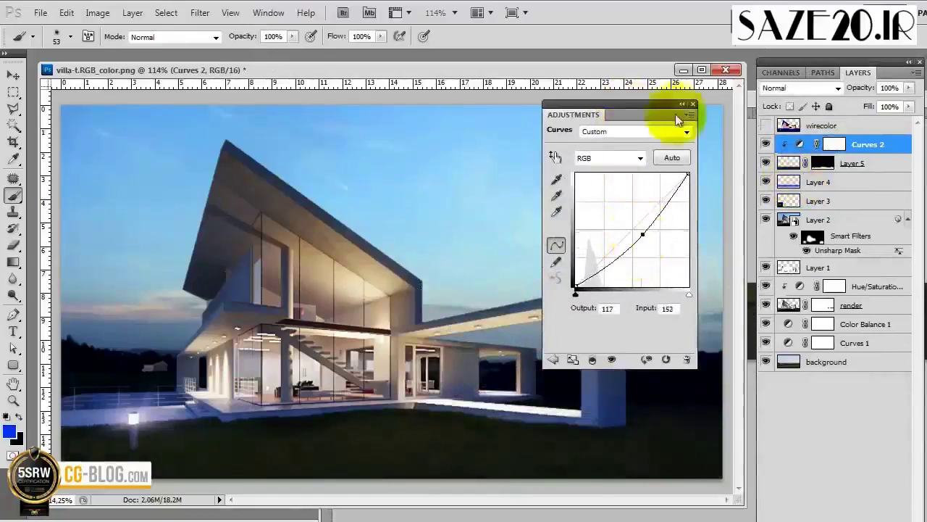
{"action": "left_click", "coordinate": [681, 106]}
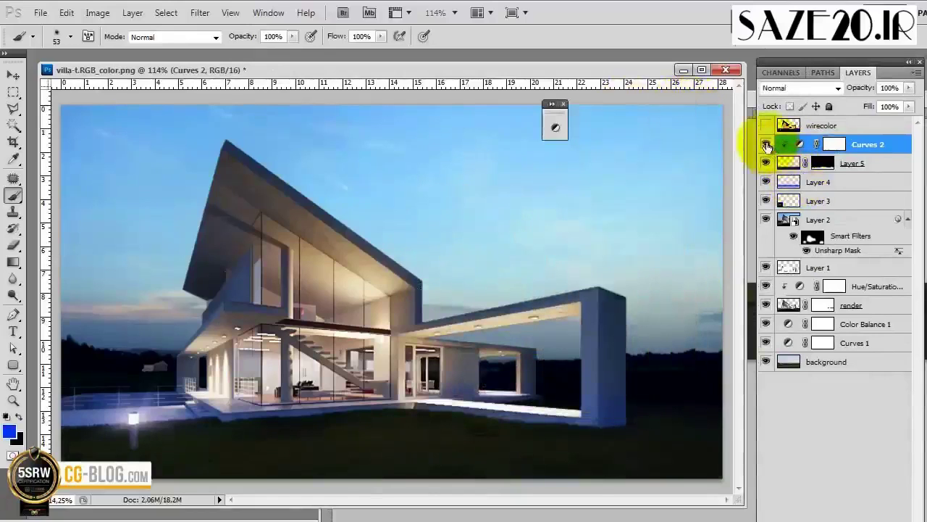
Compare the lawn with the new Curves adjustment hidden and shown.
{"action": "left_click", "coordinate": [767, 145]}
{"action": "left_click", "coordinate": [767, 145]}
{"action": "left_click", "coordinate": [767, 145]}
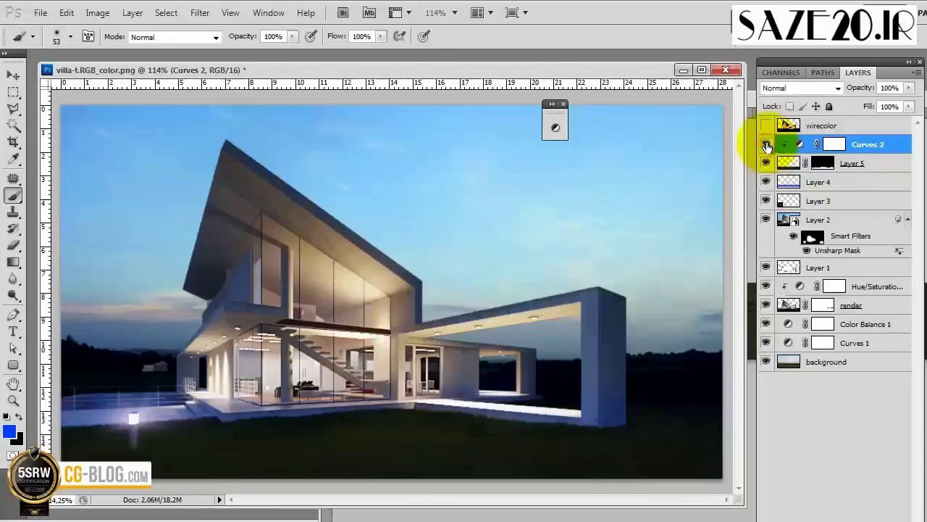